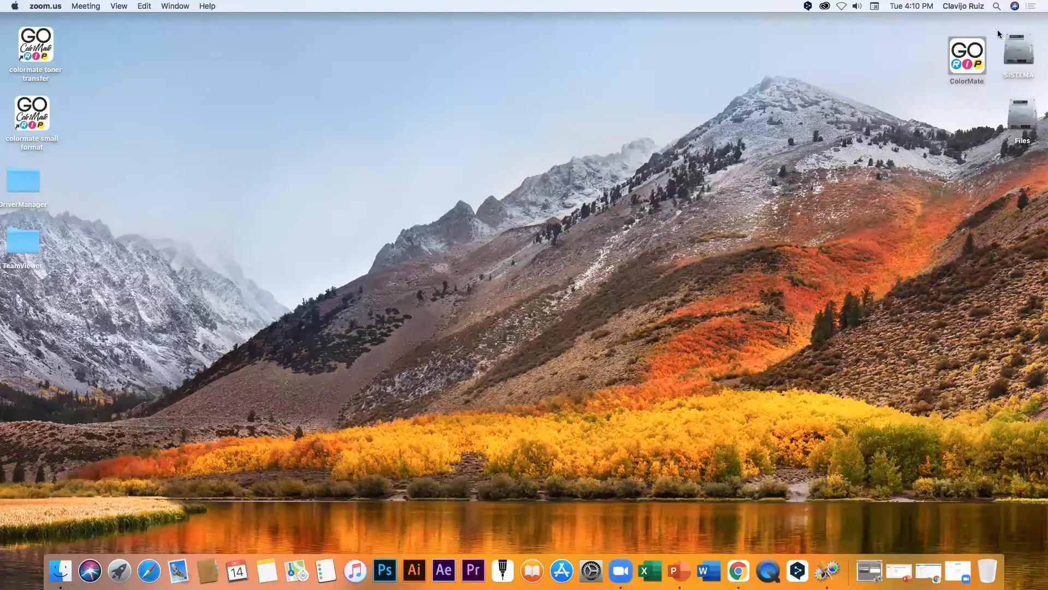
Step: Launch ColorMate RIP and dismiss the license status window
double_click(967, 56)
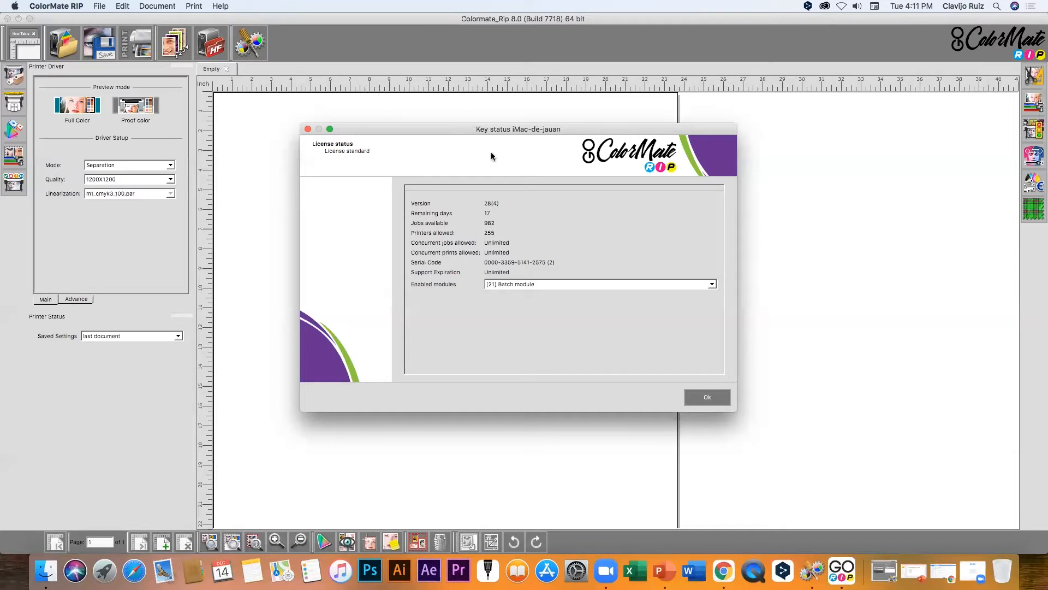
click(705, 395)
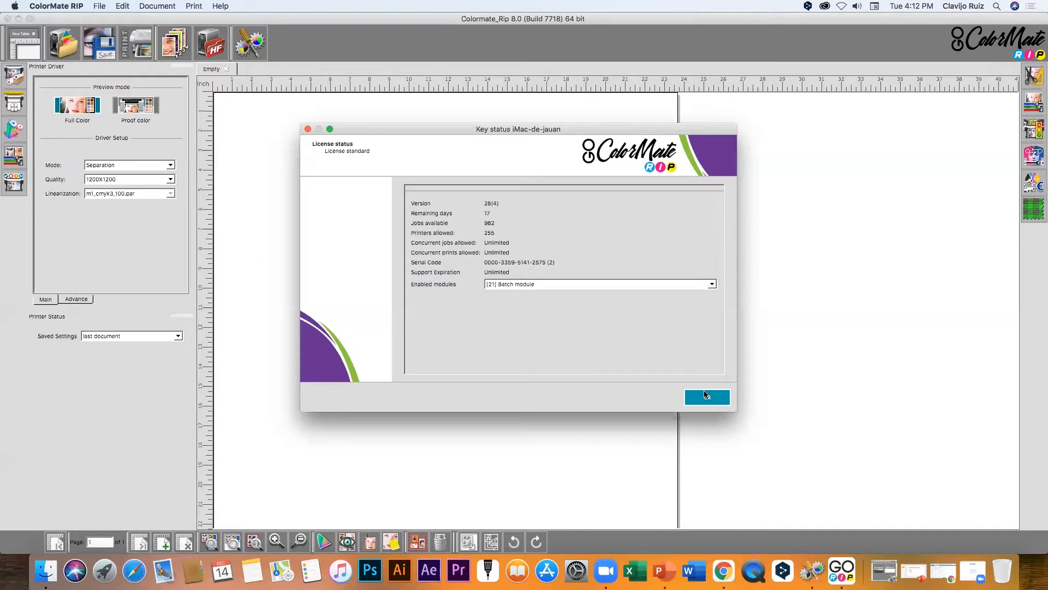
click(705, 396)
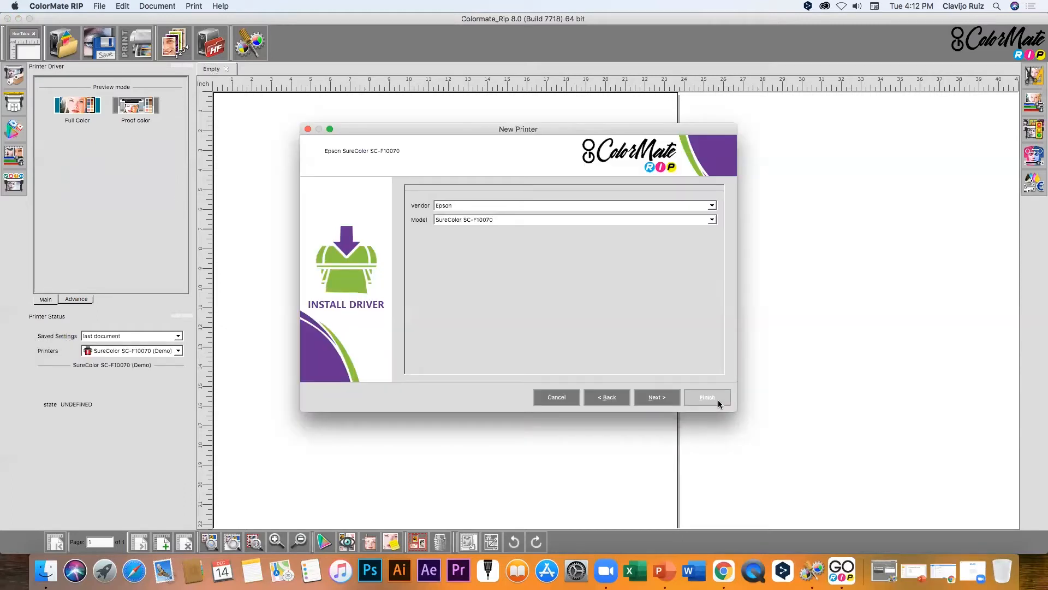
Step: Choose Graphics One as the vendor and GO-T3170X Film as the model for the new printer, and continue
click(712, 206)
click(550, 222)
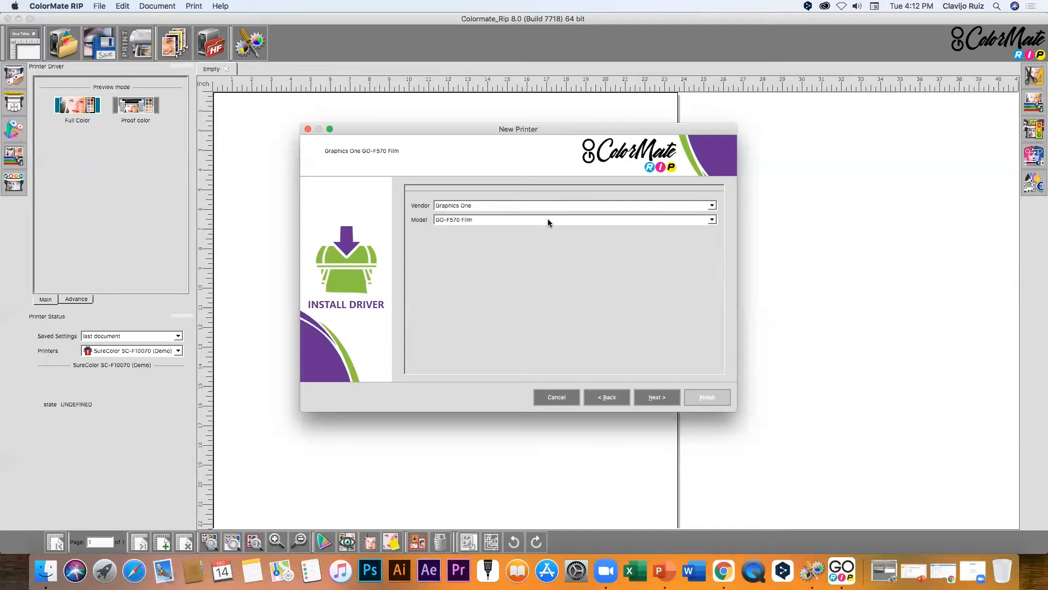
click(574, 220)
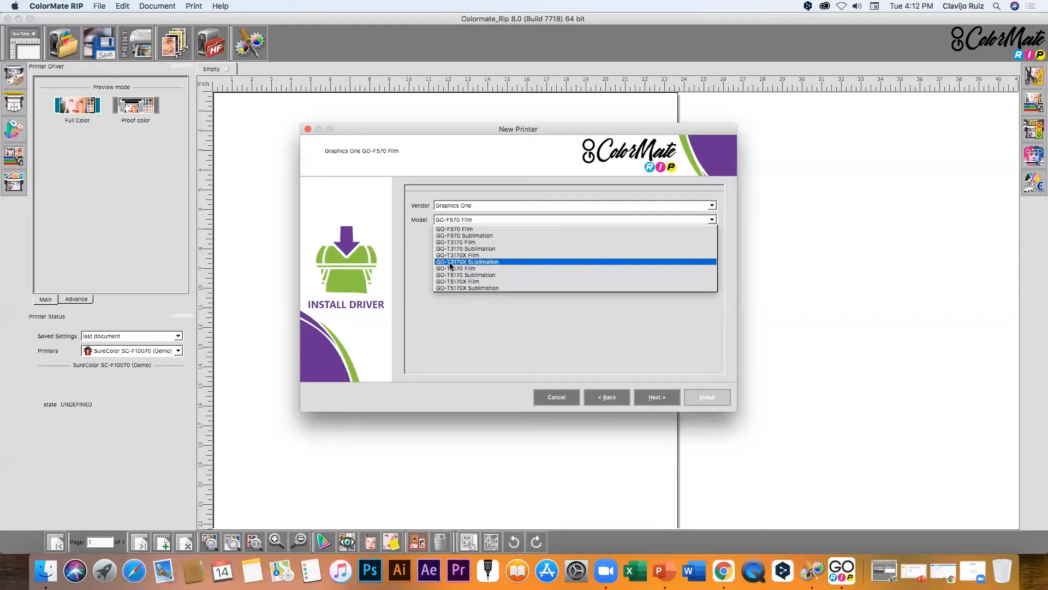
click(465, 255)
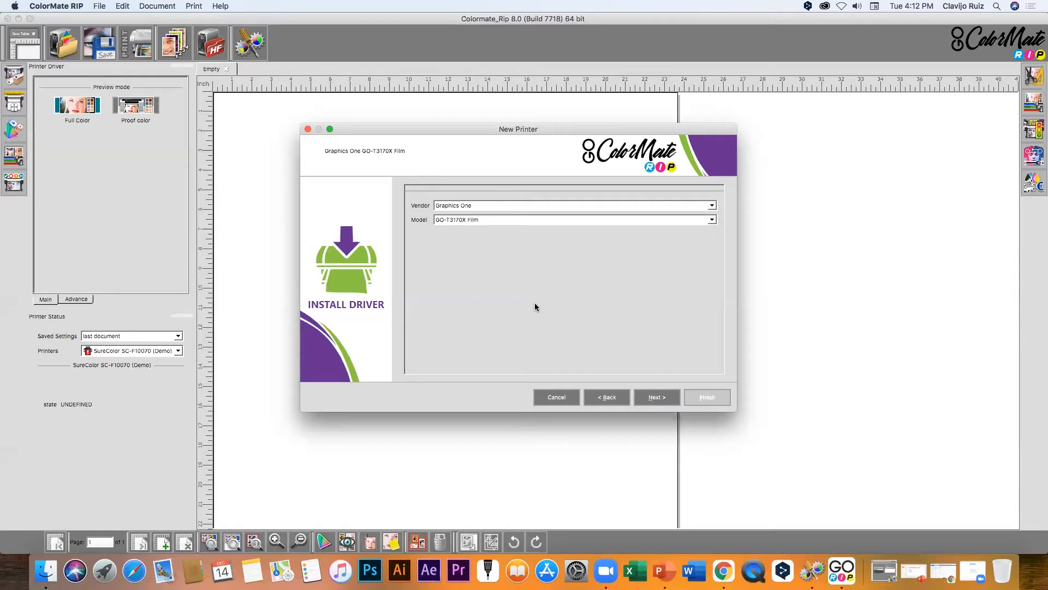
click(654, 398)
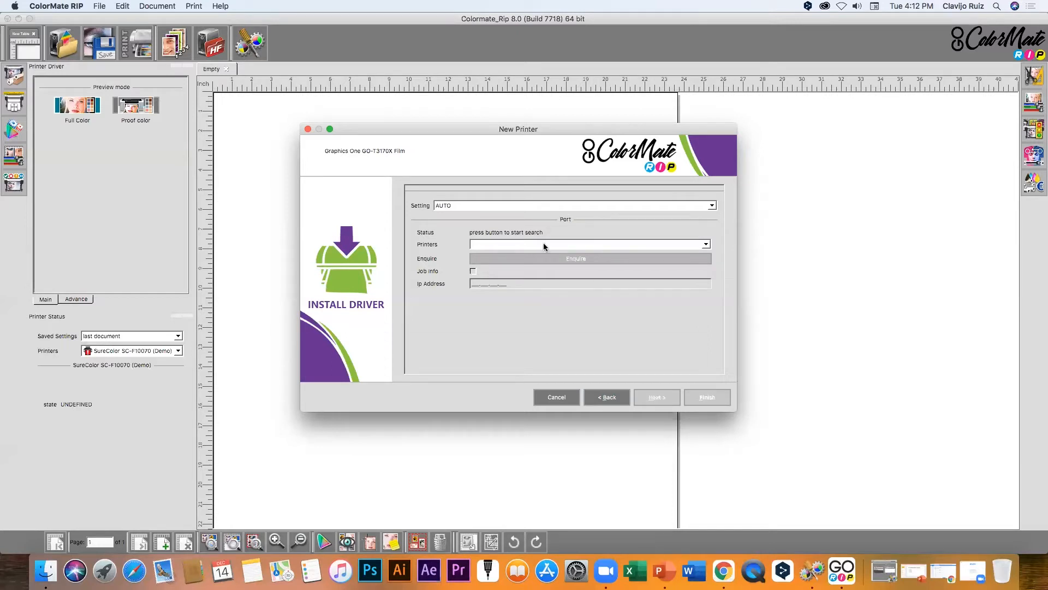
Step: Set the new printer's port to TO FILE with the Downloads folder as its path, and finish the driver installation
click(712, 206)
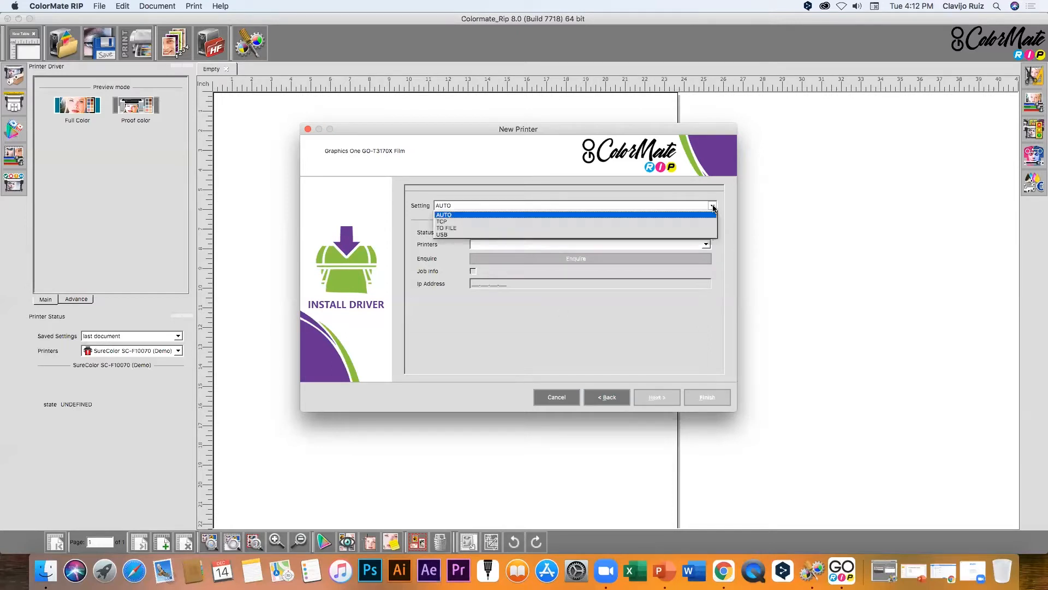
click(533, 227)
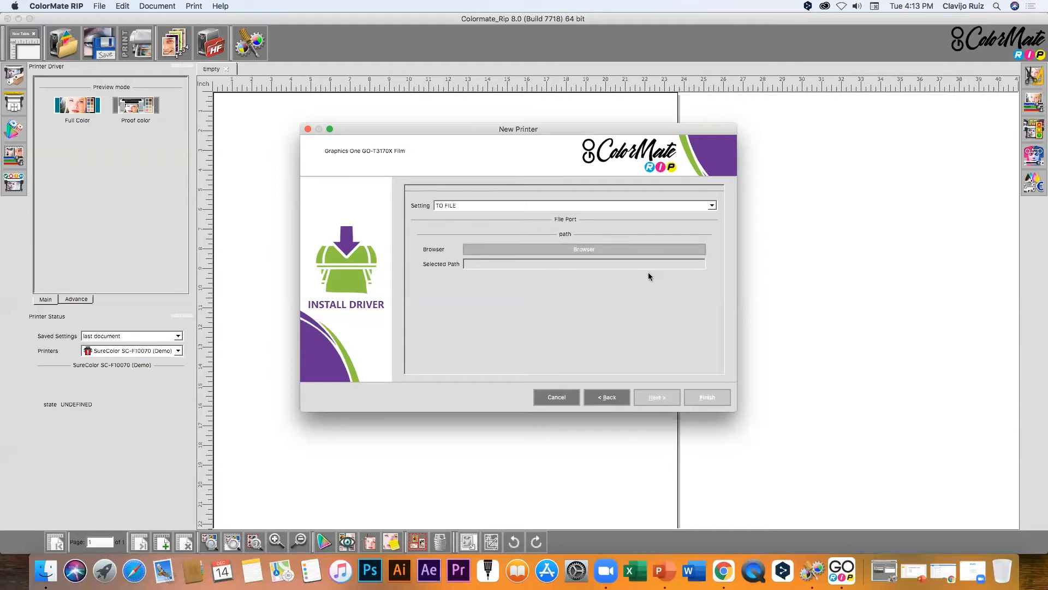
click(635, 255)
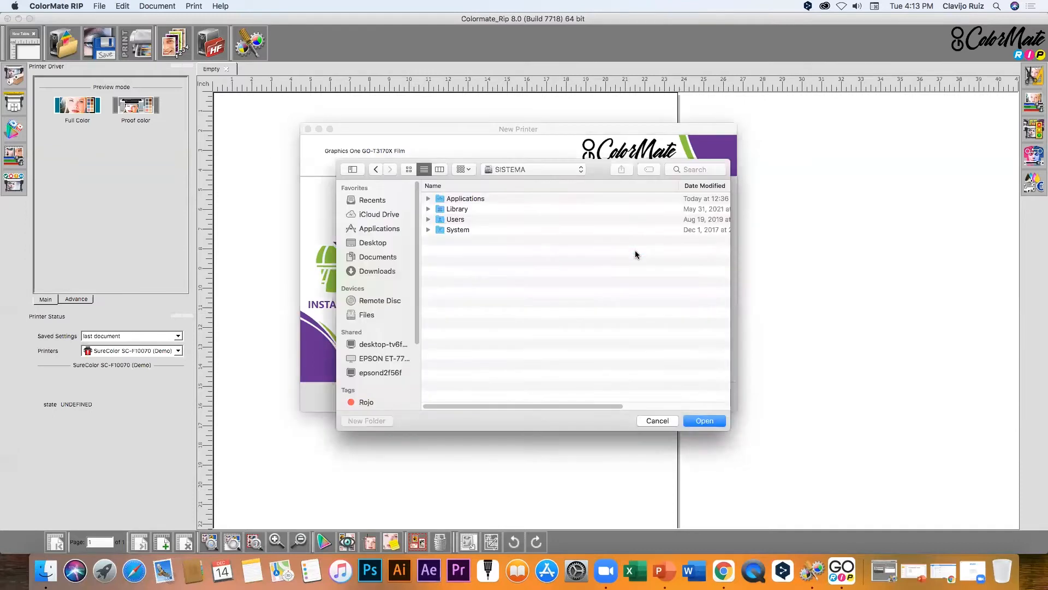
click(386, 271)
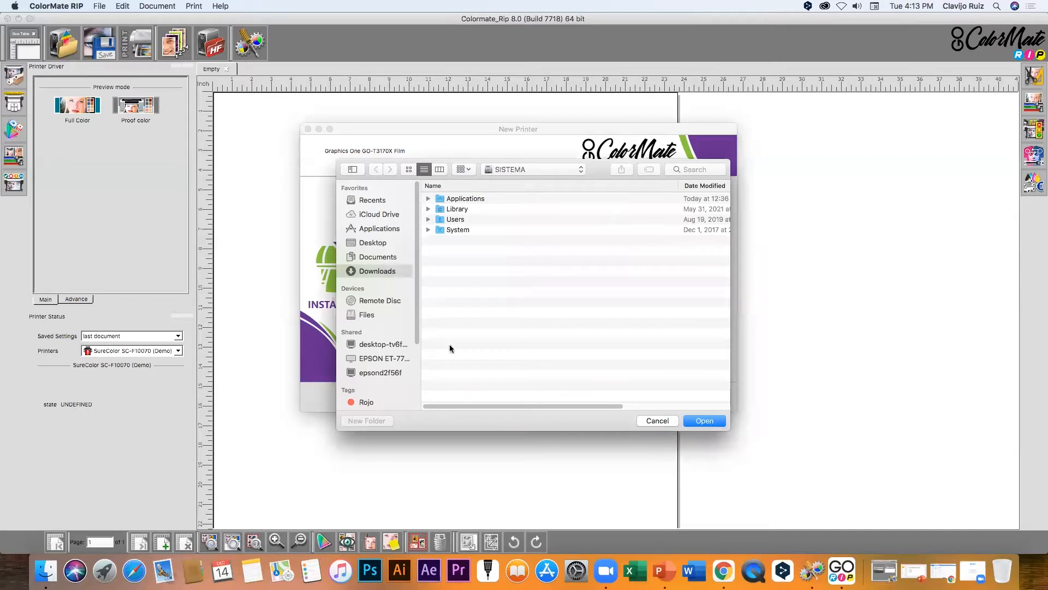
click(722, 418)
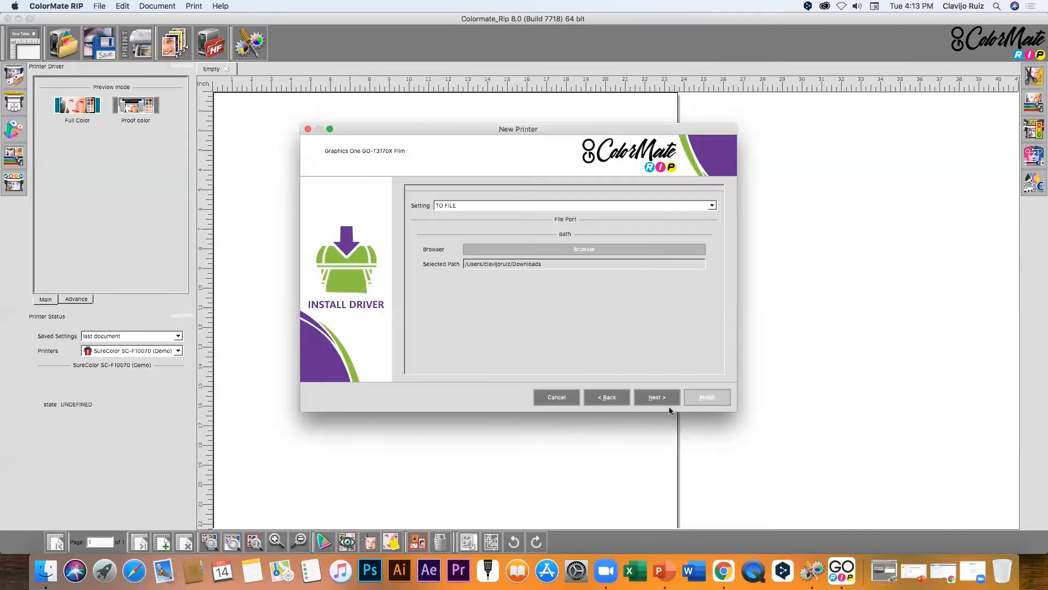
click(657, 399)
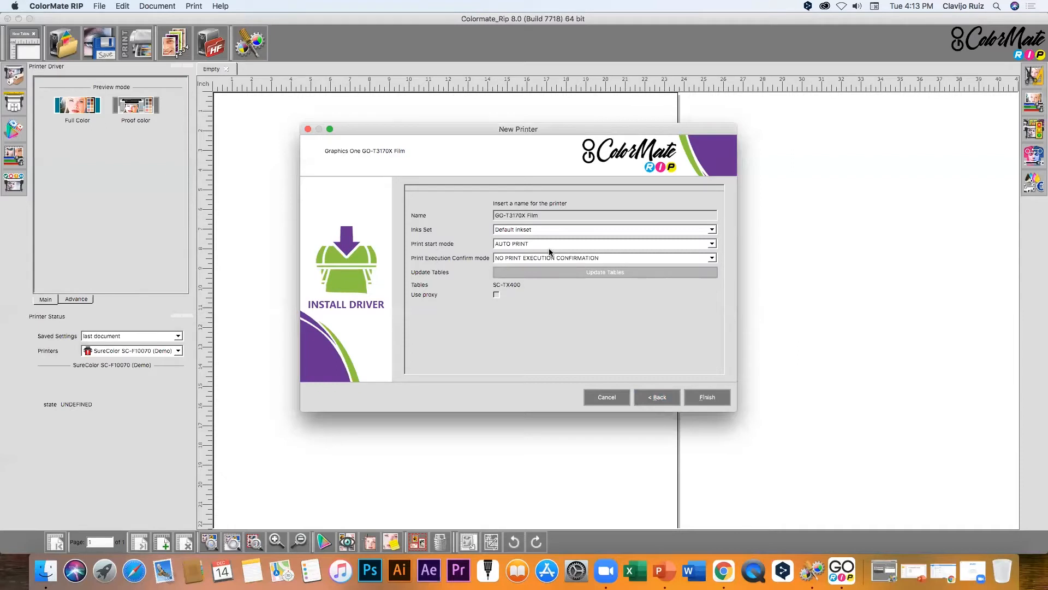
click(708, 398)
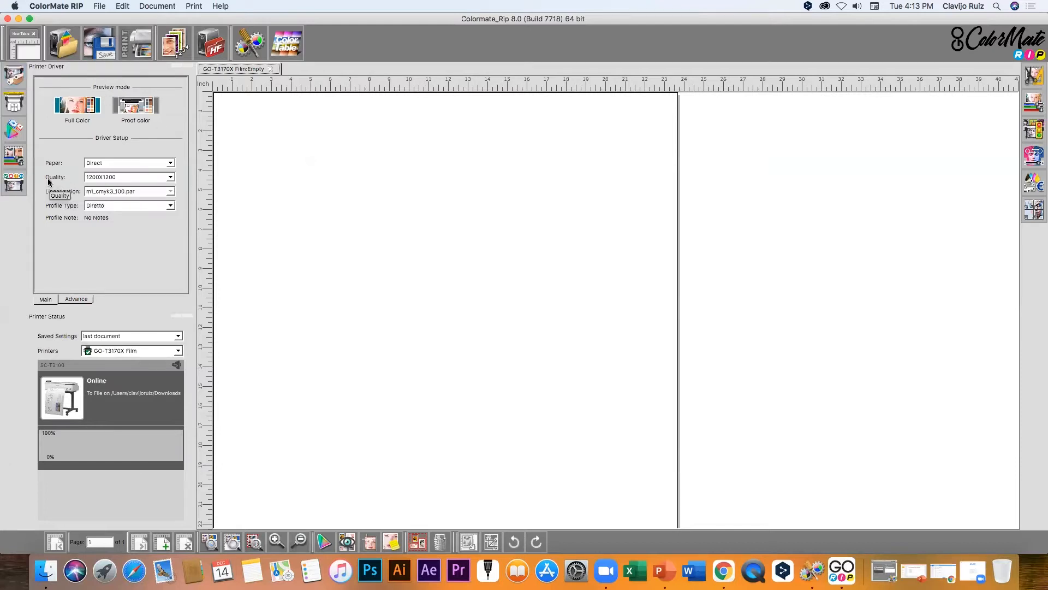
Step: Set the driver's print quality to 1200X1200 and its paper to Direct
click(169, 177)
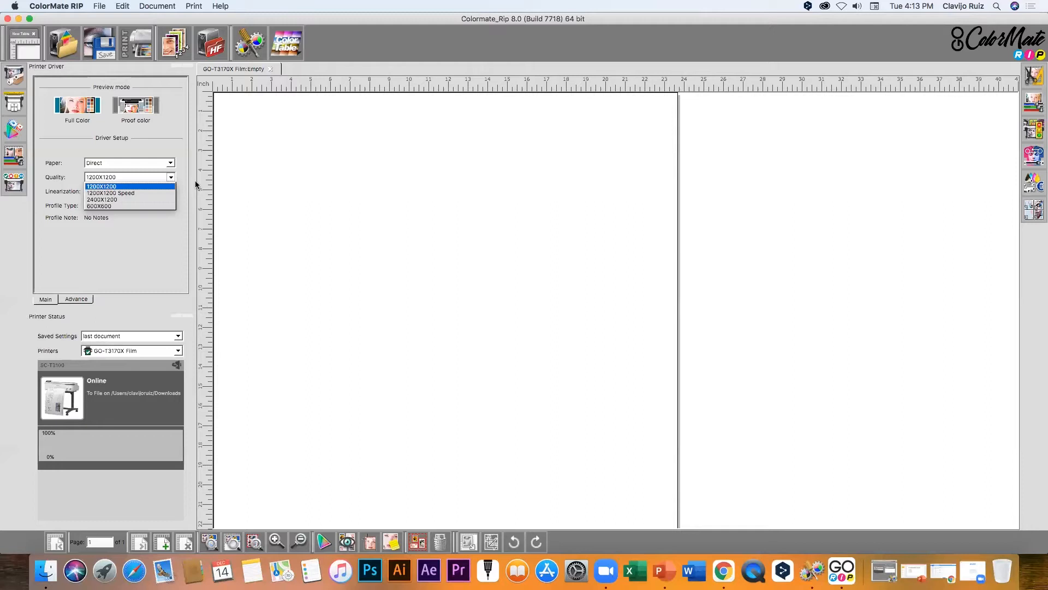
click(125, 187)
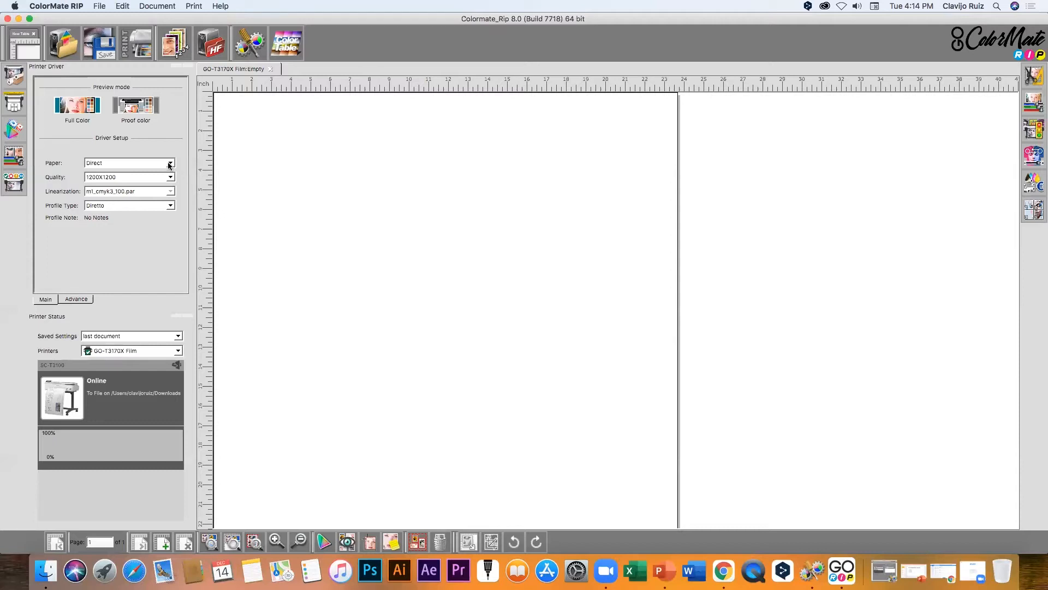
click(169, 164)
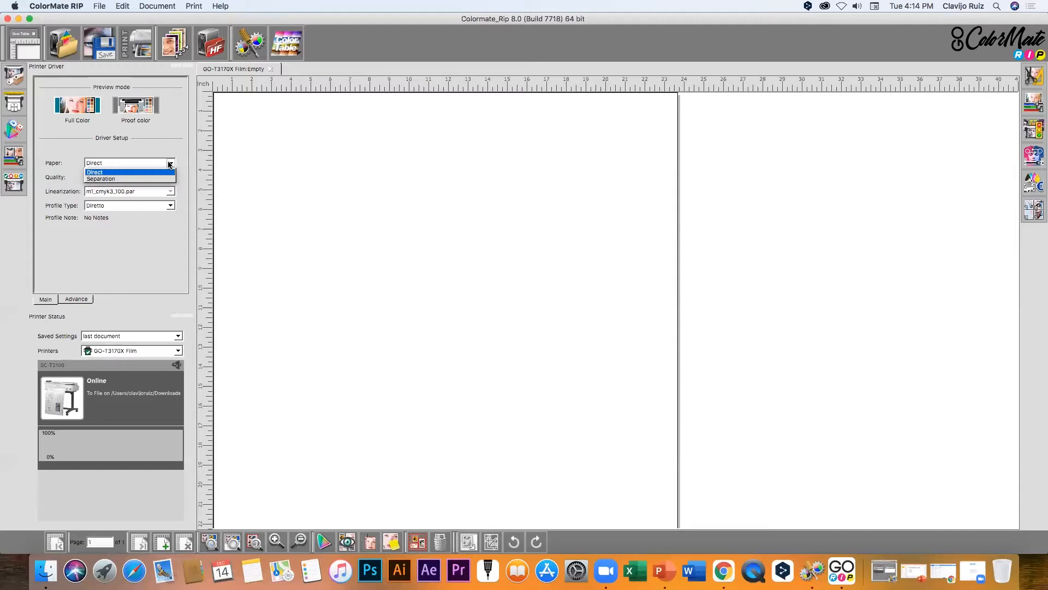
click(139, 172)
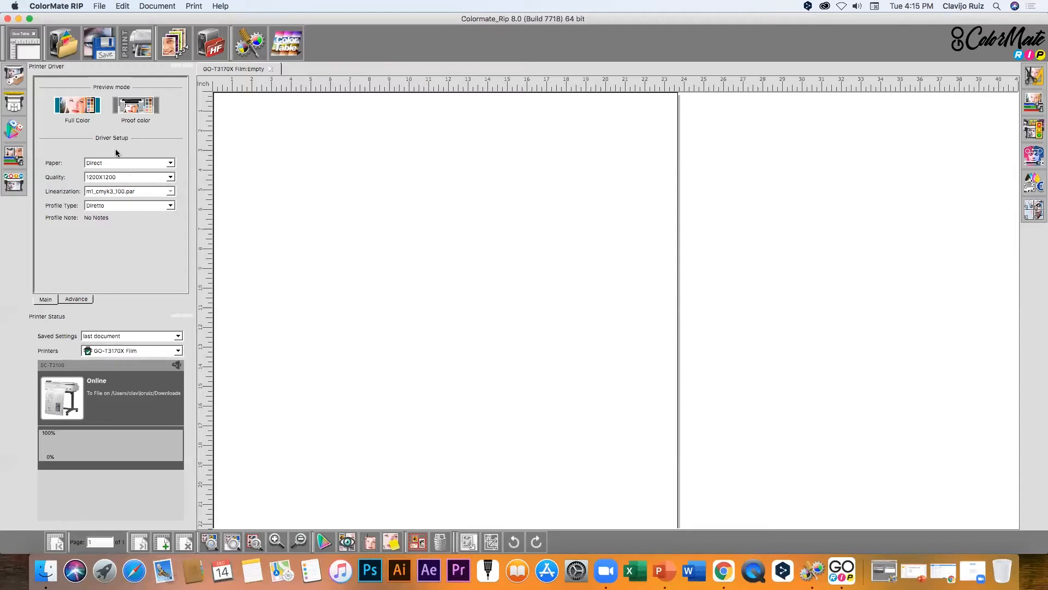
Step: Open the recent file Screenmate Halftones File New.tif on the worktable
click(102, 6)
mouse_move(151, 218)
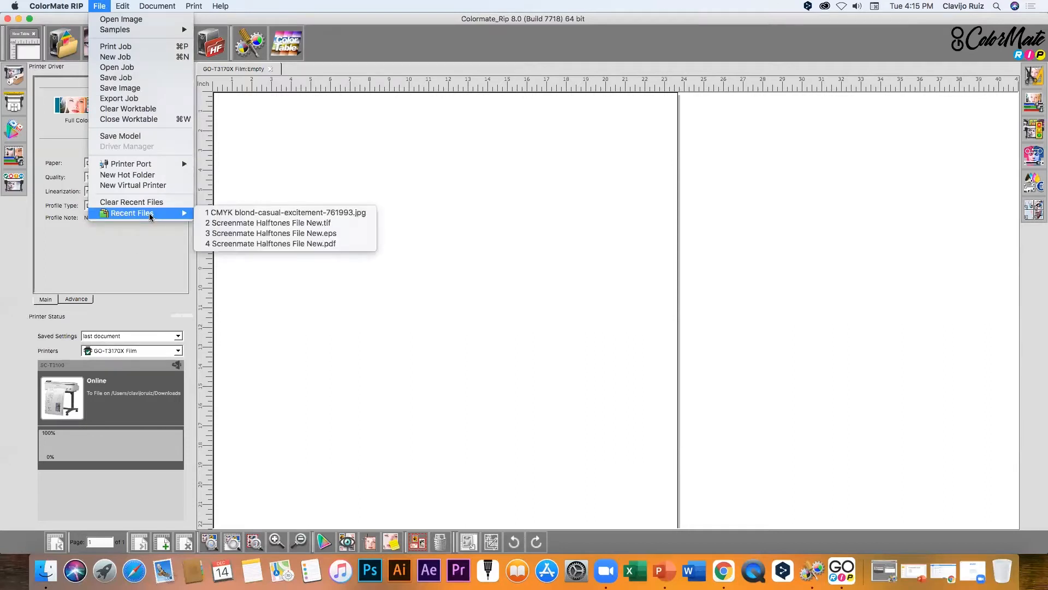
click(290, 224)
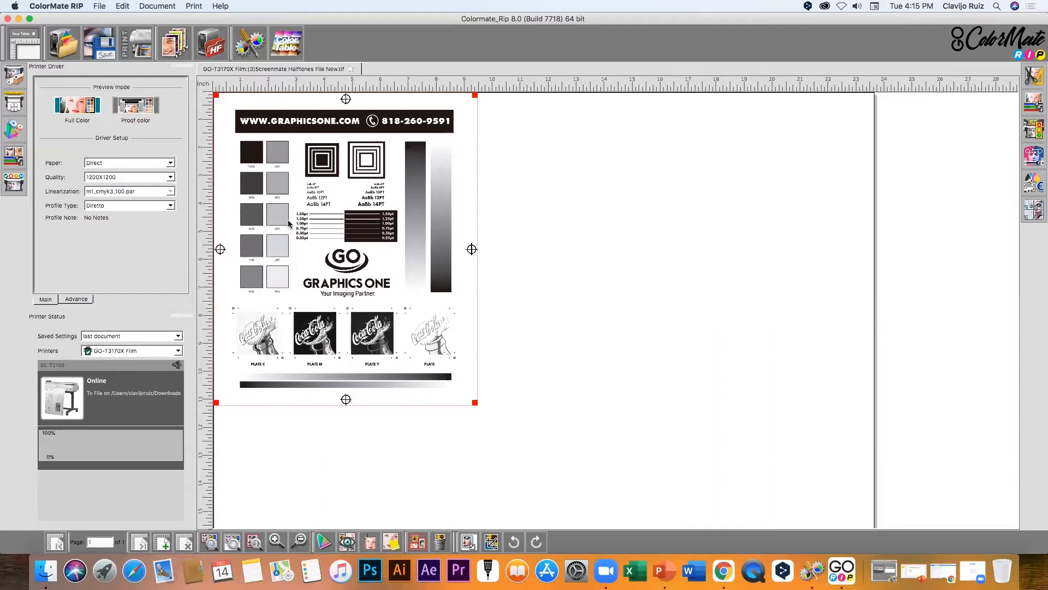
Step: Review the measure unit and crop mark options in the general preferences, and leave without changing them
click(73, 7)
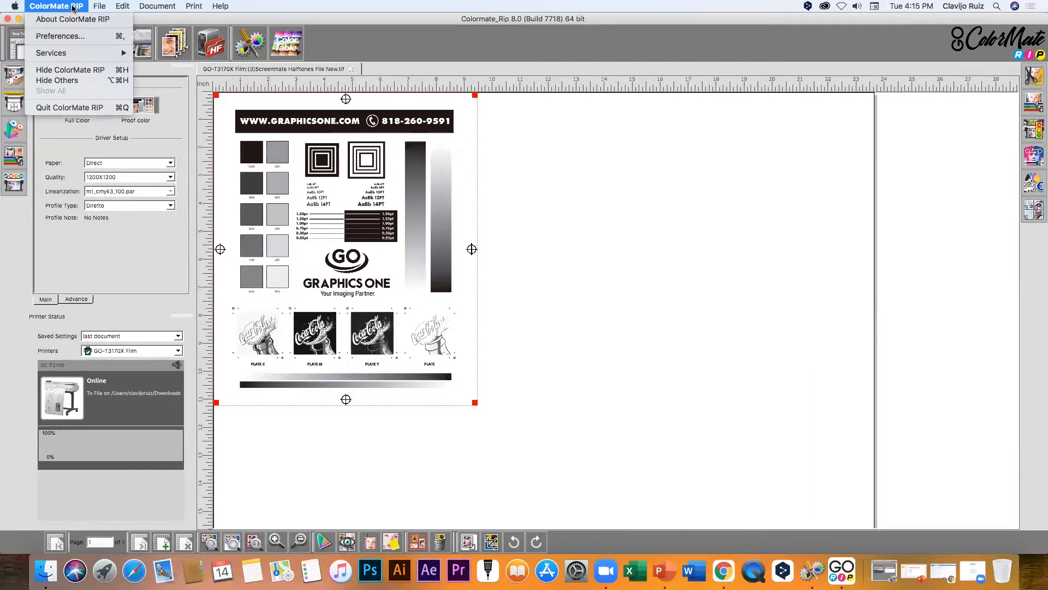
click(73, 37)
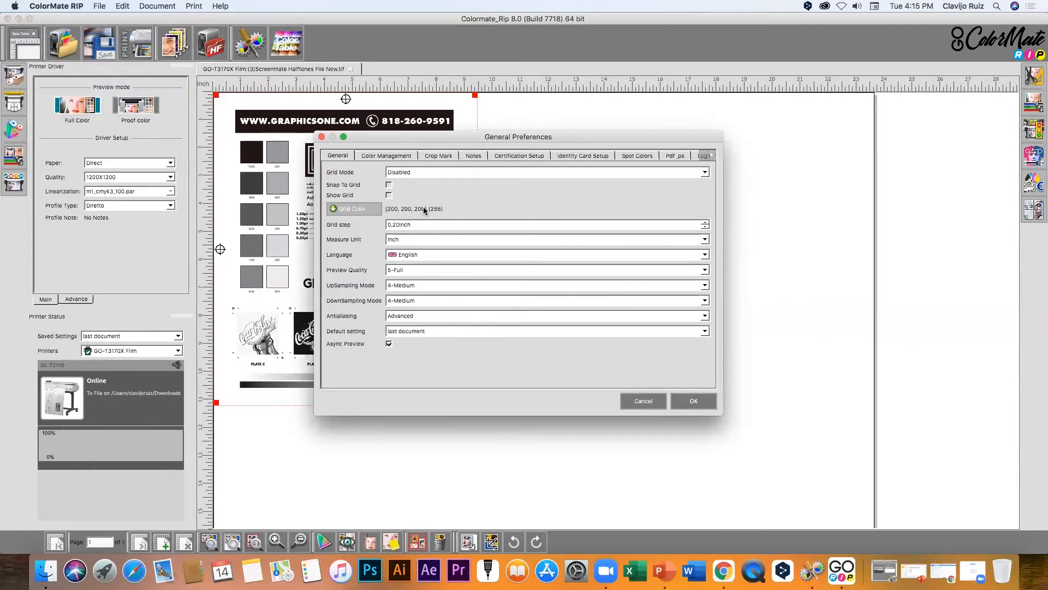
click(523, 240)
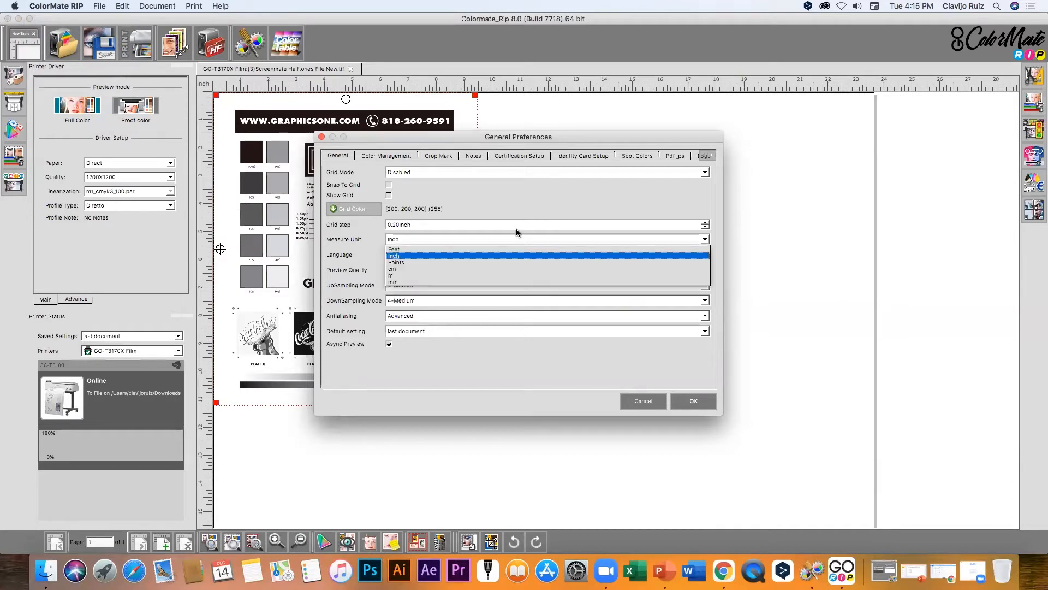
click(512, 201)
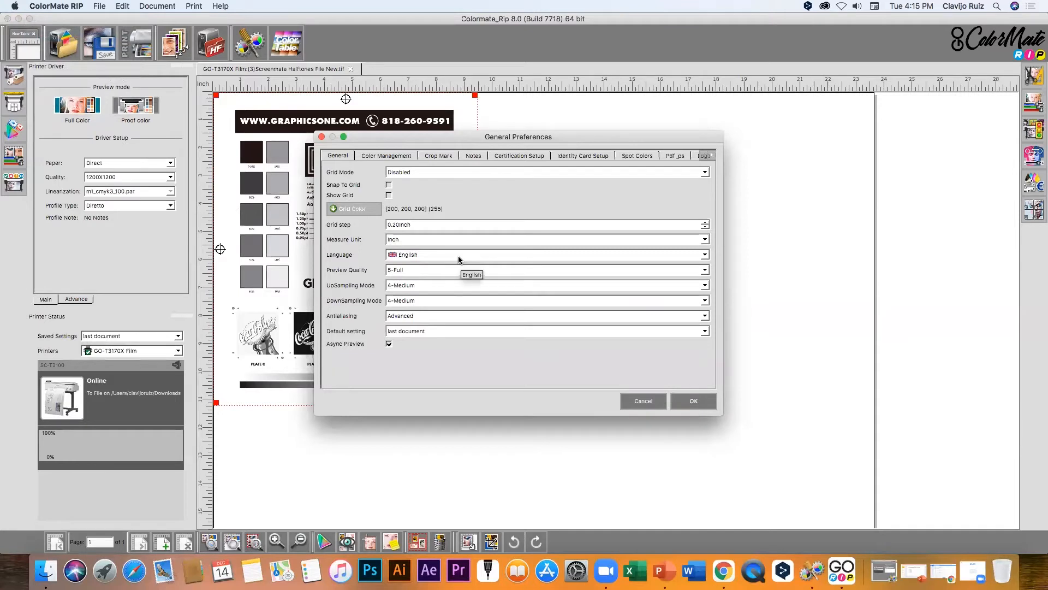
click(440, 156)
click(439, 182)
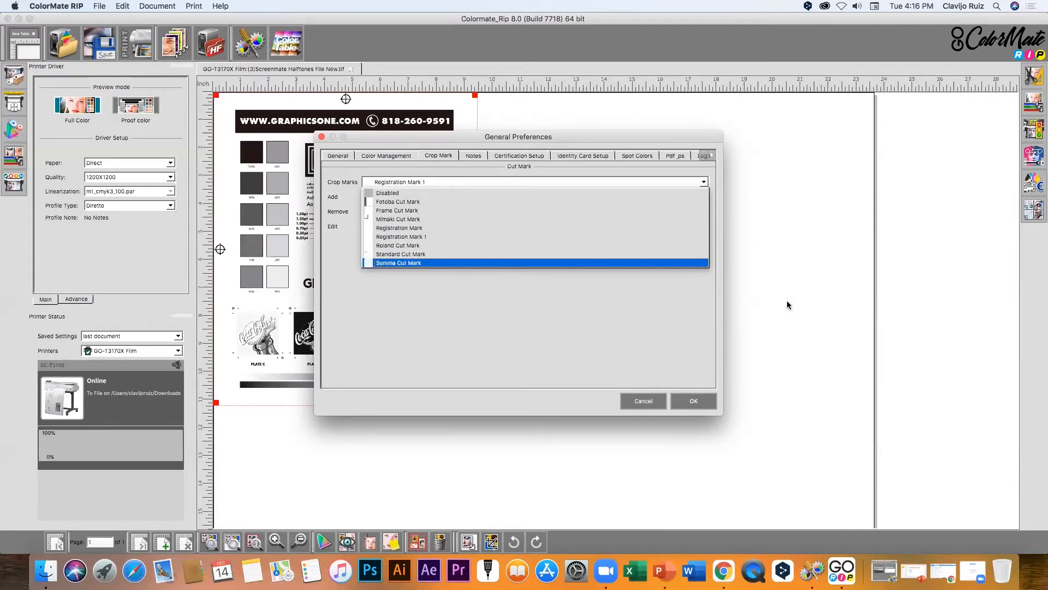
click(653, 404)
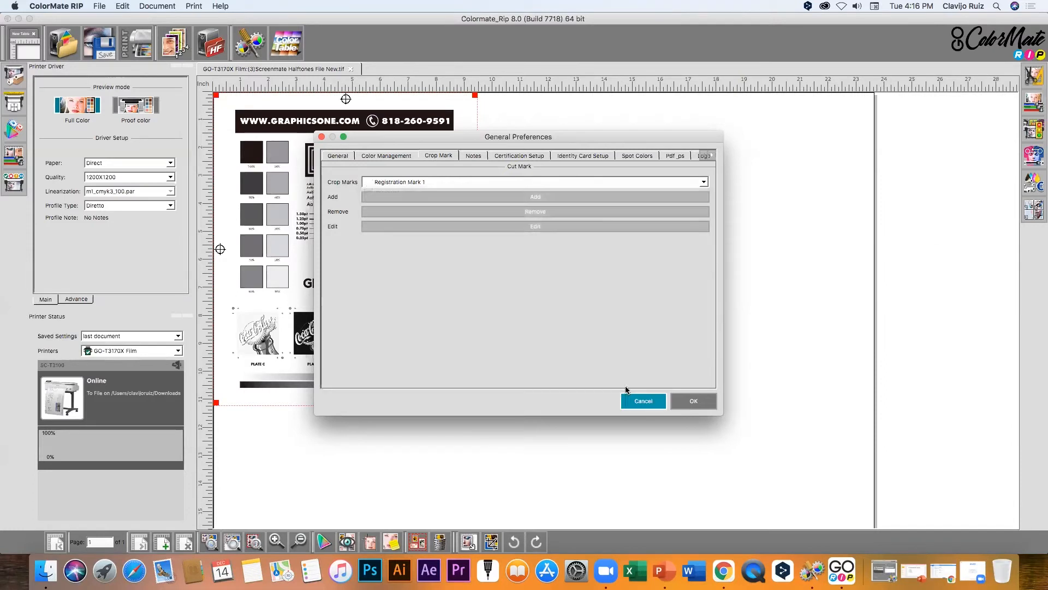
click(642, 403)
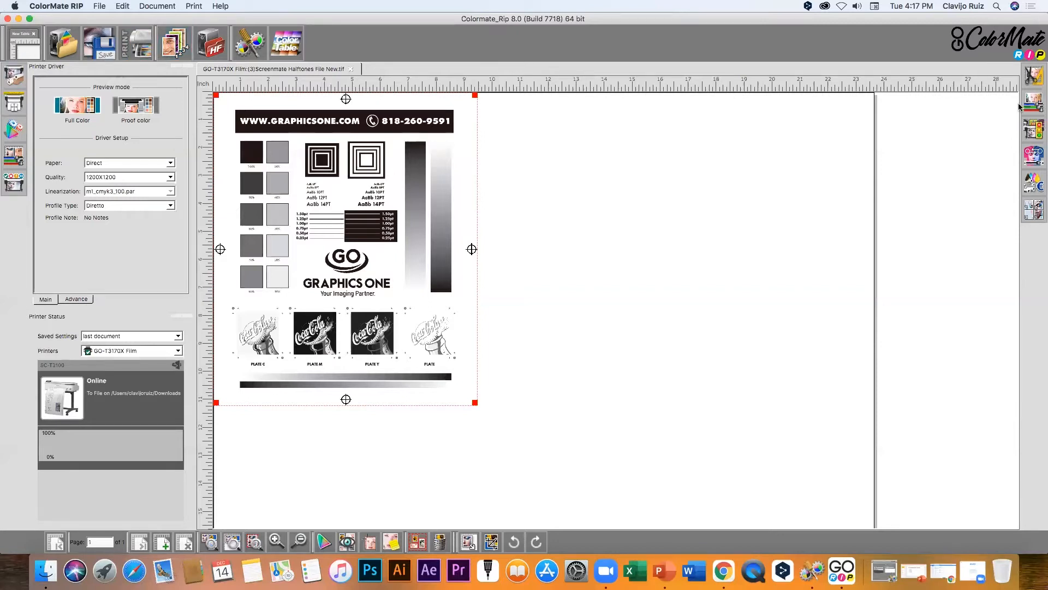
Step: Scale the halftone test image to 200% in its size and position settings and inspect the enlarged artwork
click(1037, 78)
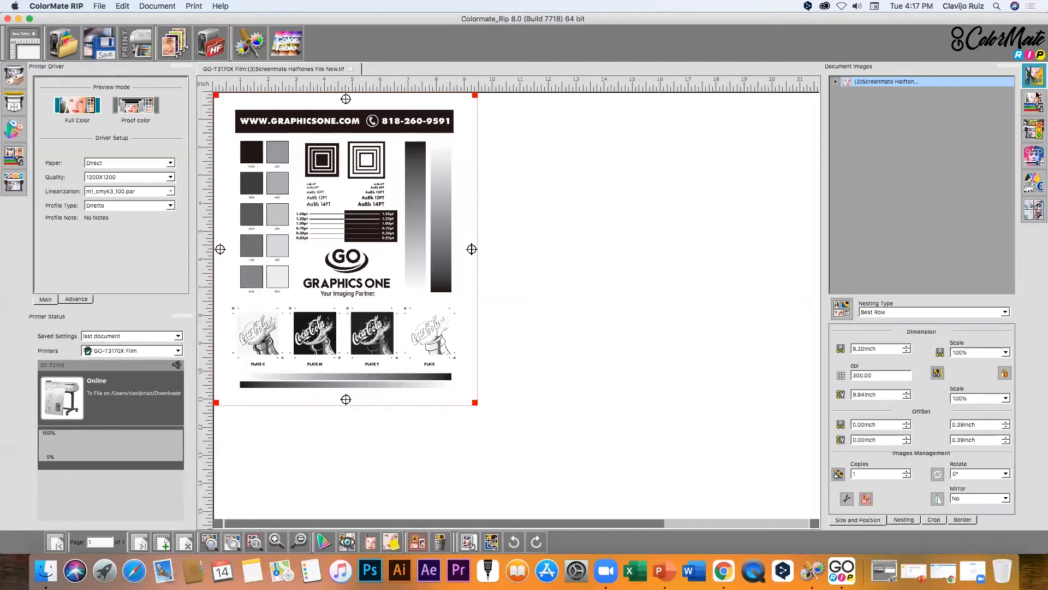
click(1006, 353)
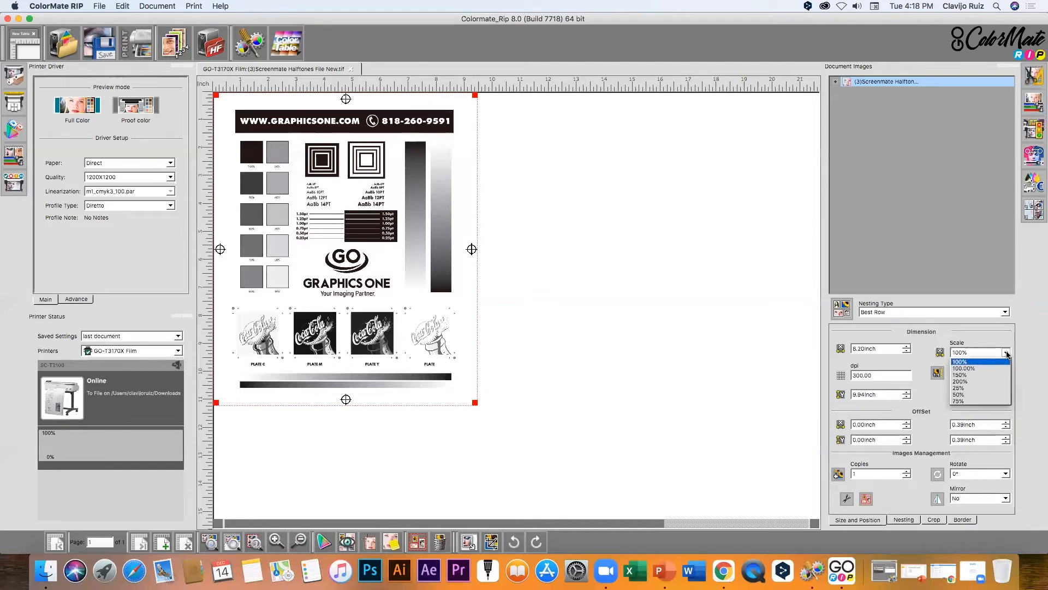
click(981, 382)
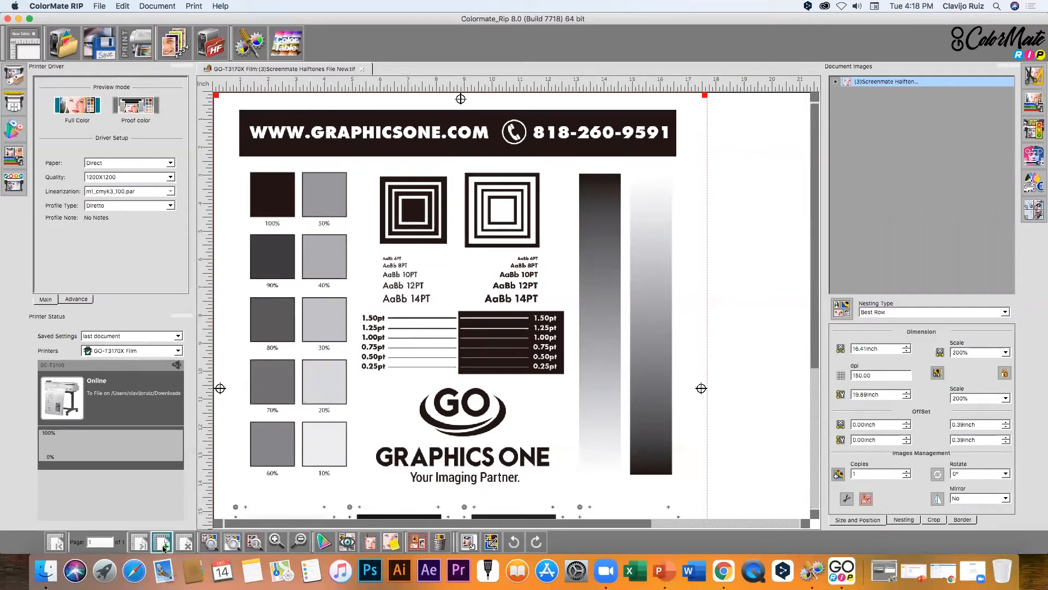
click(273, 544)
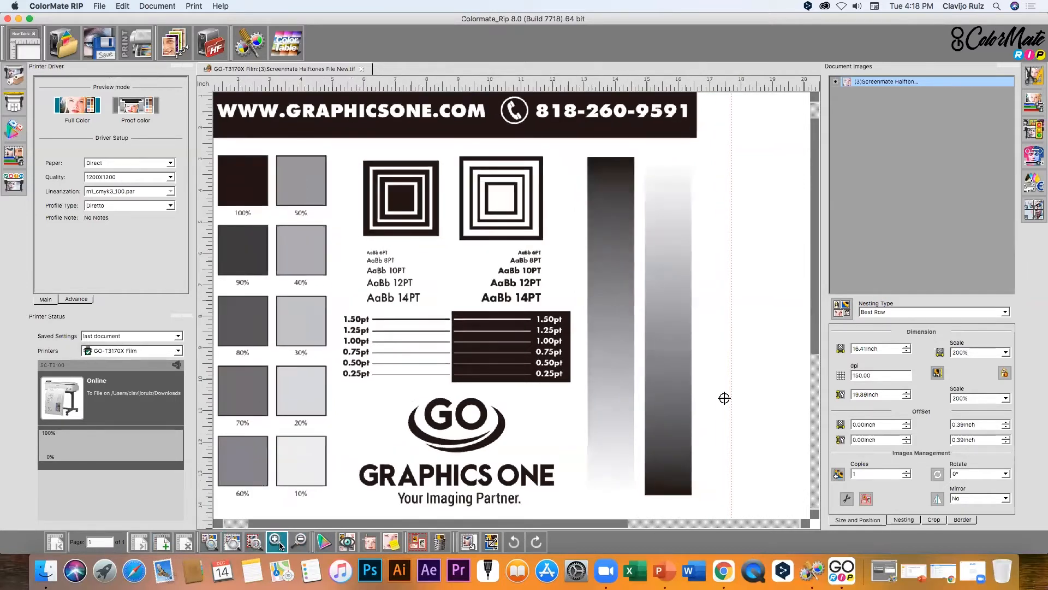
click(279, 543)
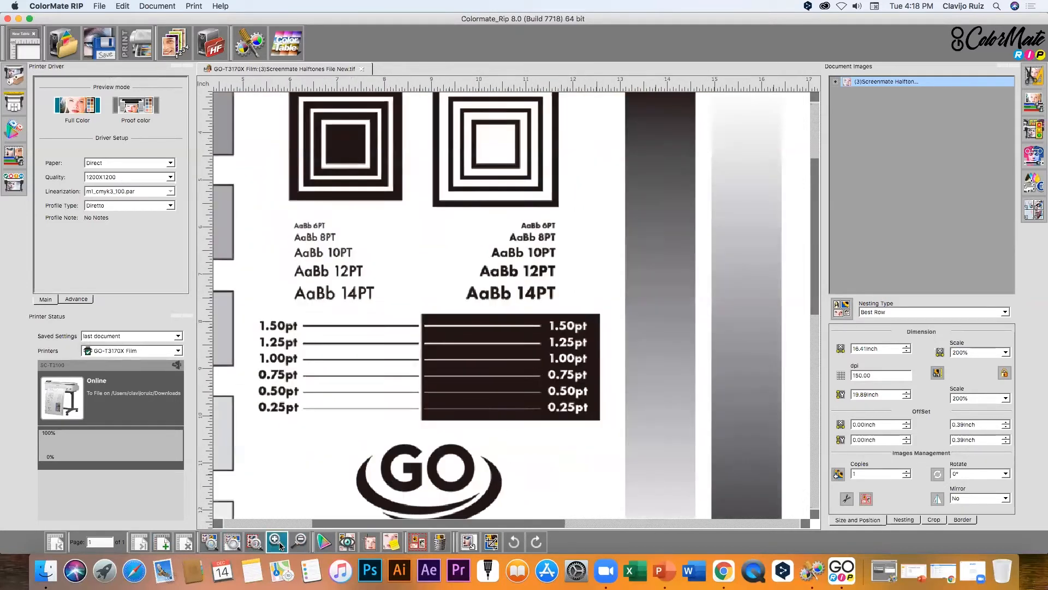
click(231, 544)
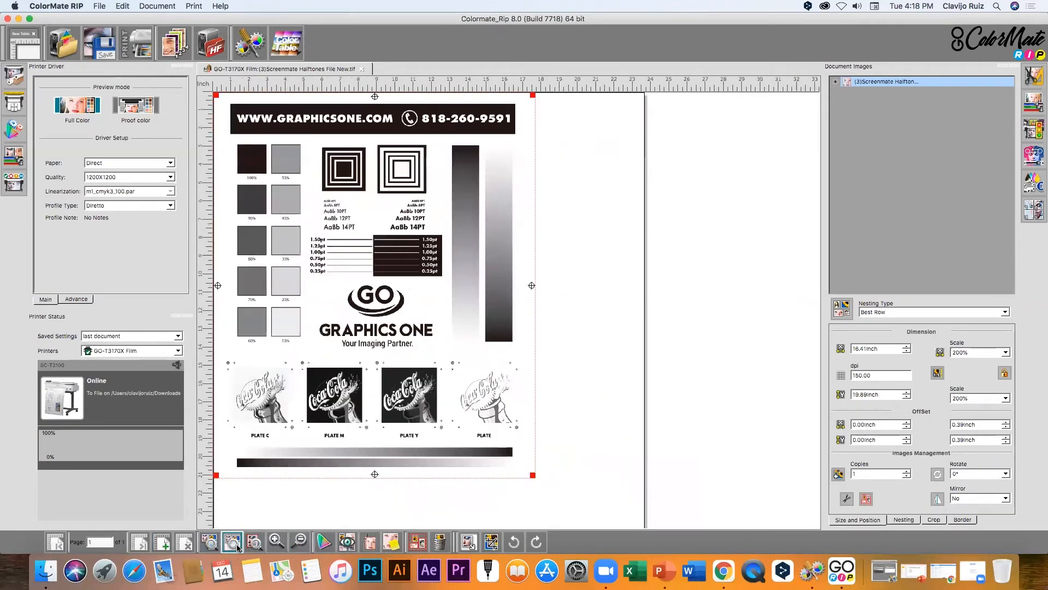
click(255, 543)
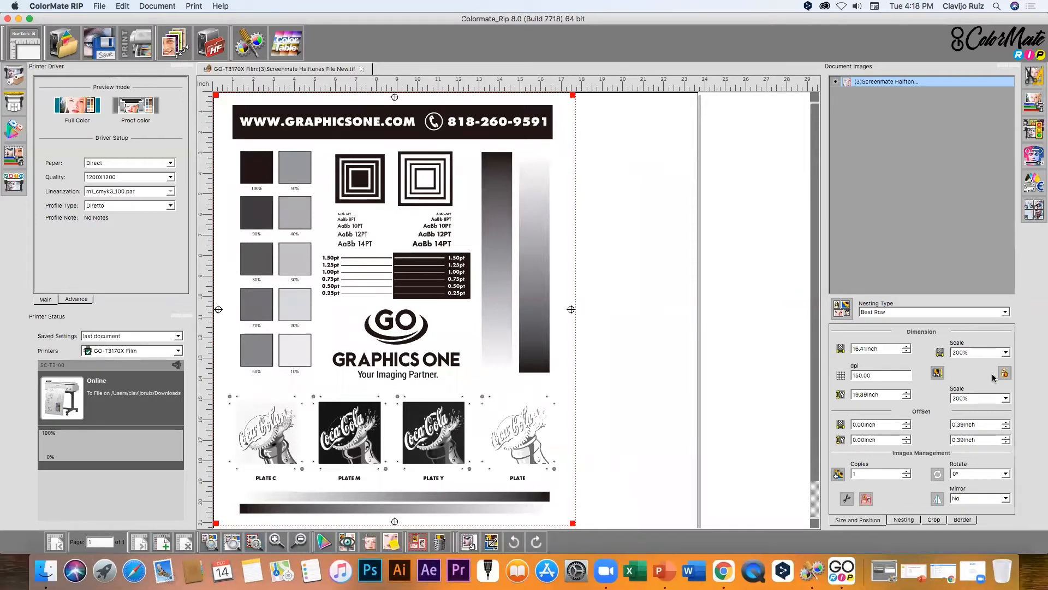
Step: Set the halftone test image's scale to 100%
drag(981, 353, 941, 355)
text(1)
key(Return)
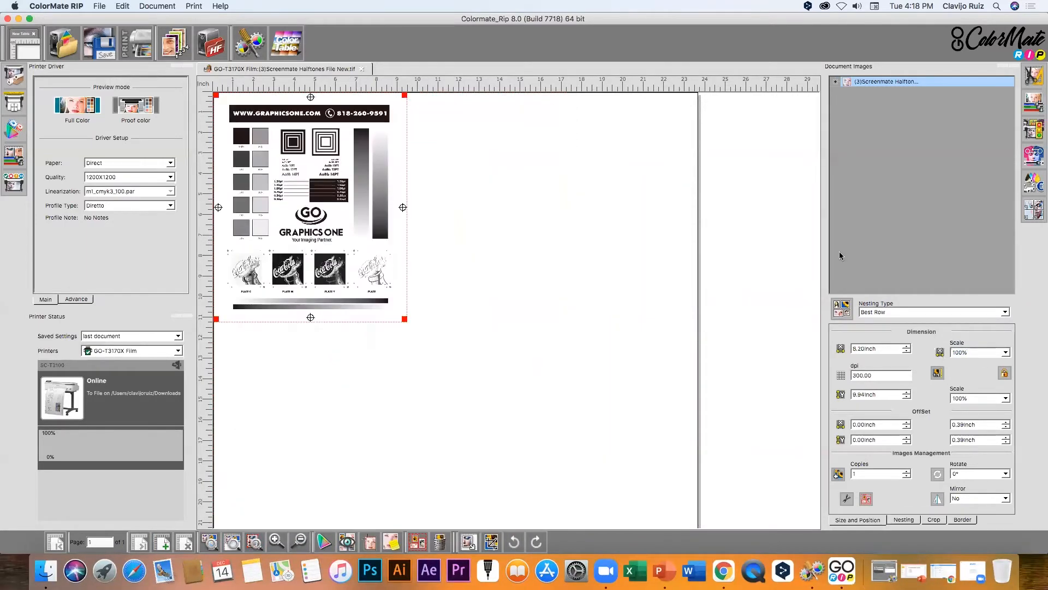
Step: Set the number of copies to 3 and create the copies of the halftone test image on the worktable
right_click(295, 224)
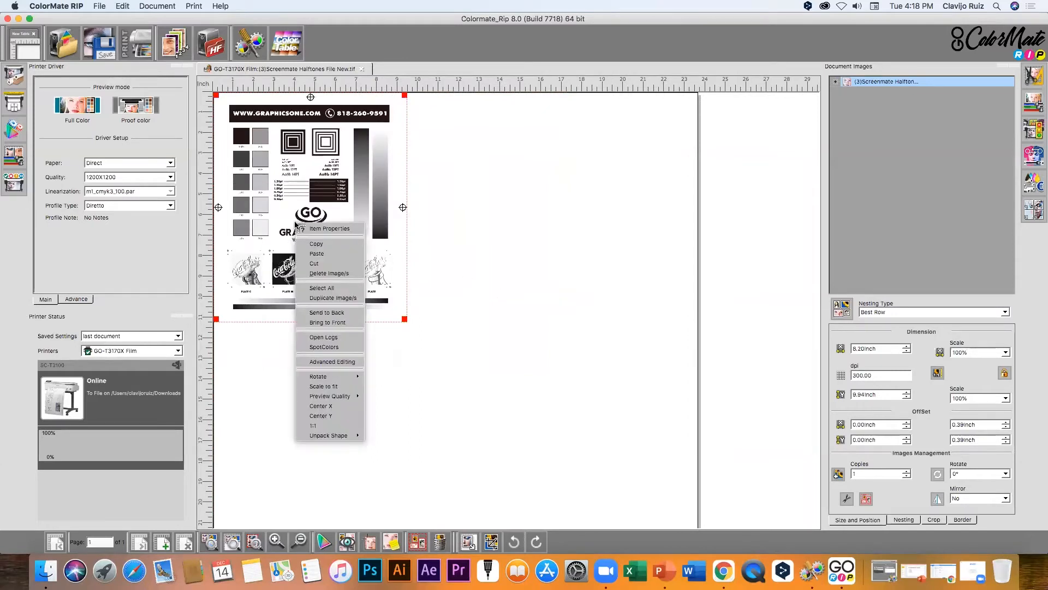
click(506, 209)
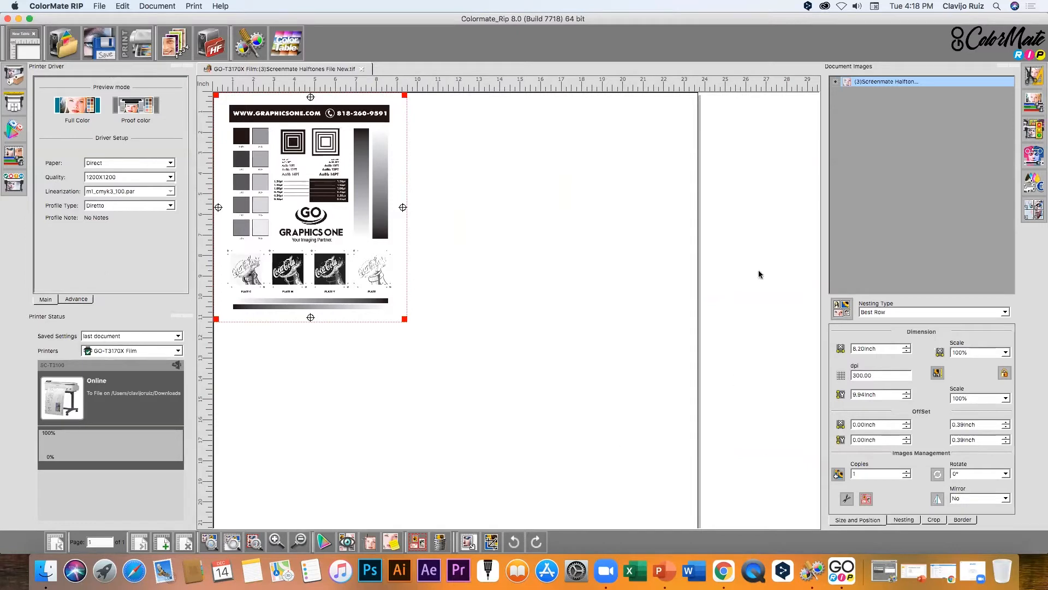
click(909, 471)
click(909, 471)
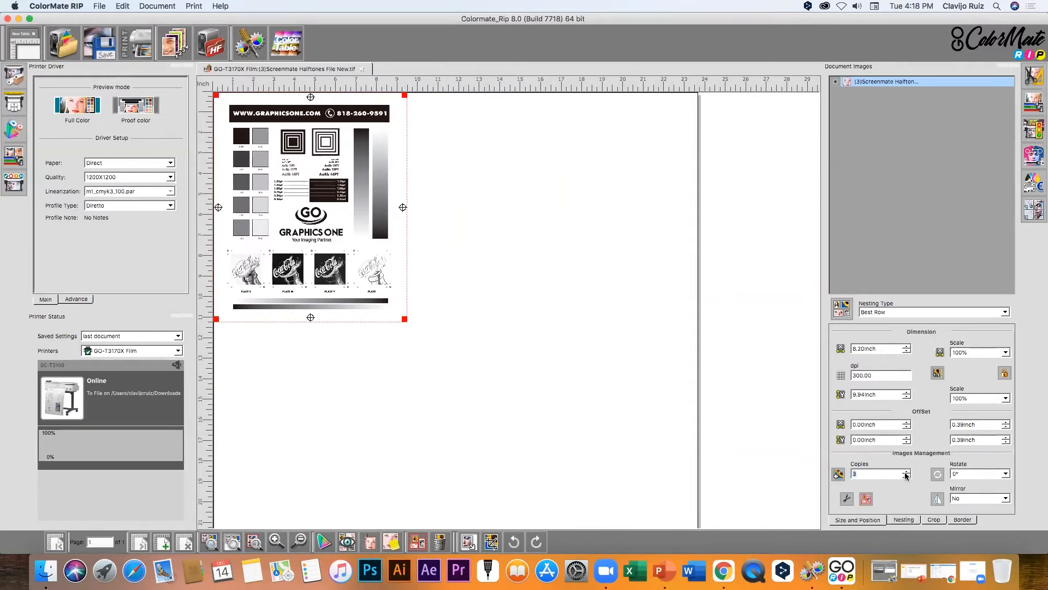
click(838, 474)
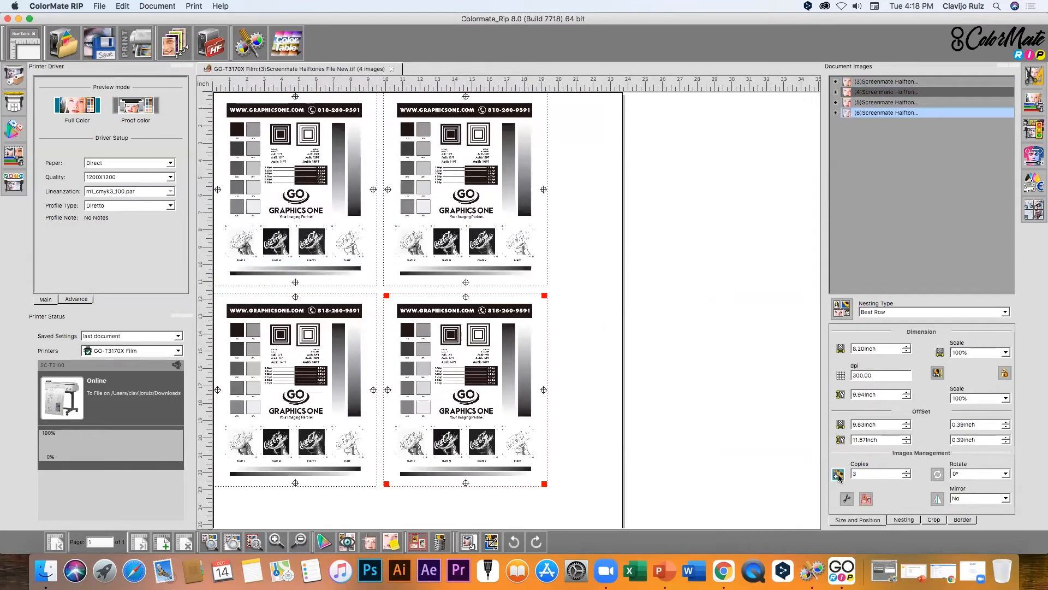
Step: Scale the two test image copies in the second column of the layout to 50%
drag(607, 235, 501, 360)
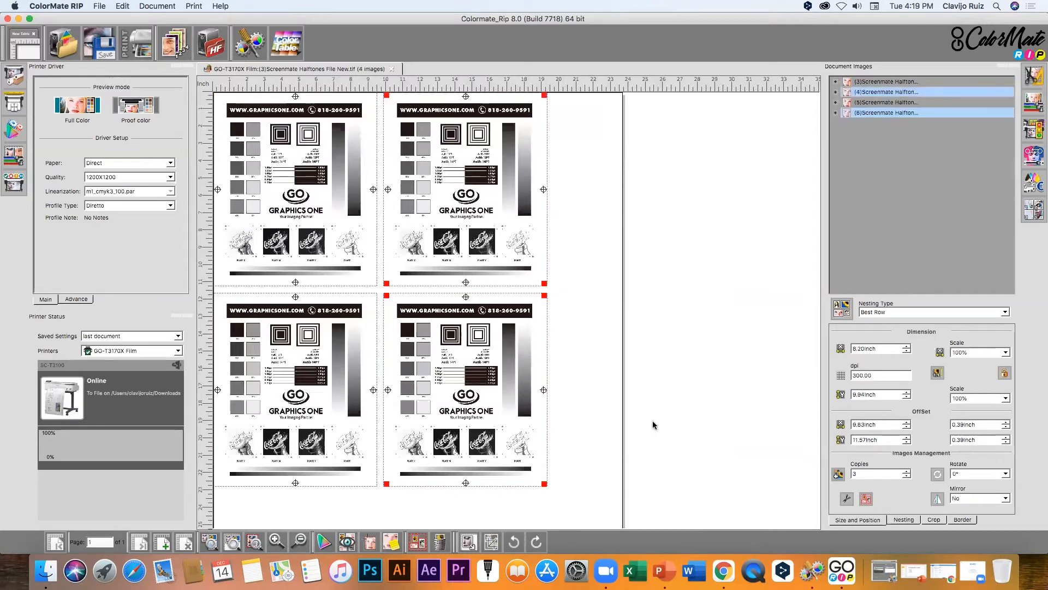
click(1006, 353)
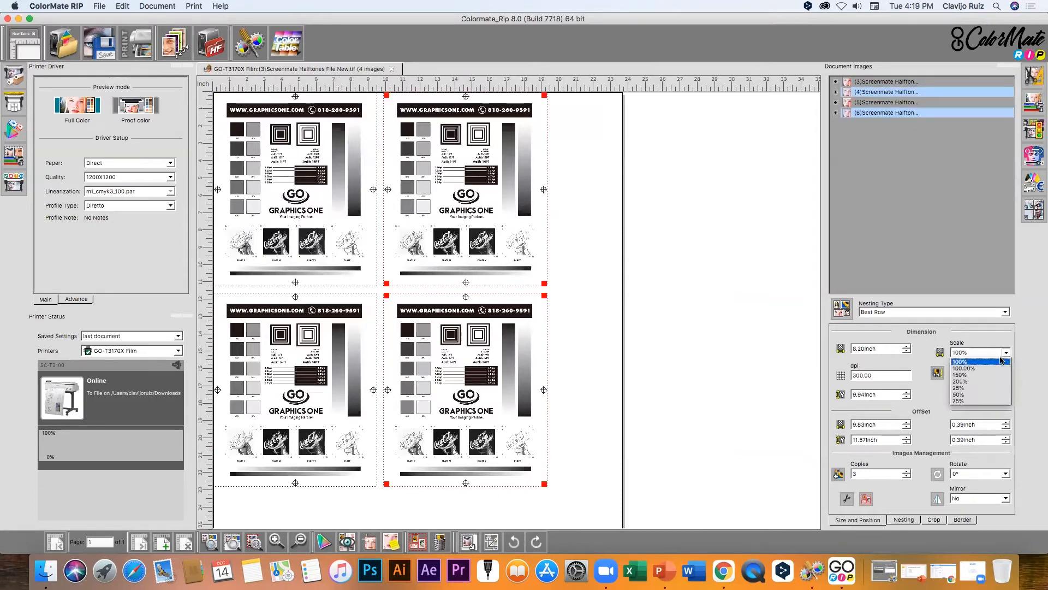
click(981, 395)
Step: Scale the copy directly below the original test image to 75%
click(588, 292)
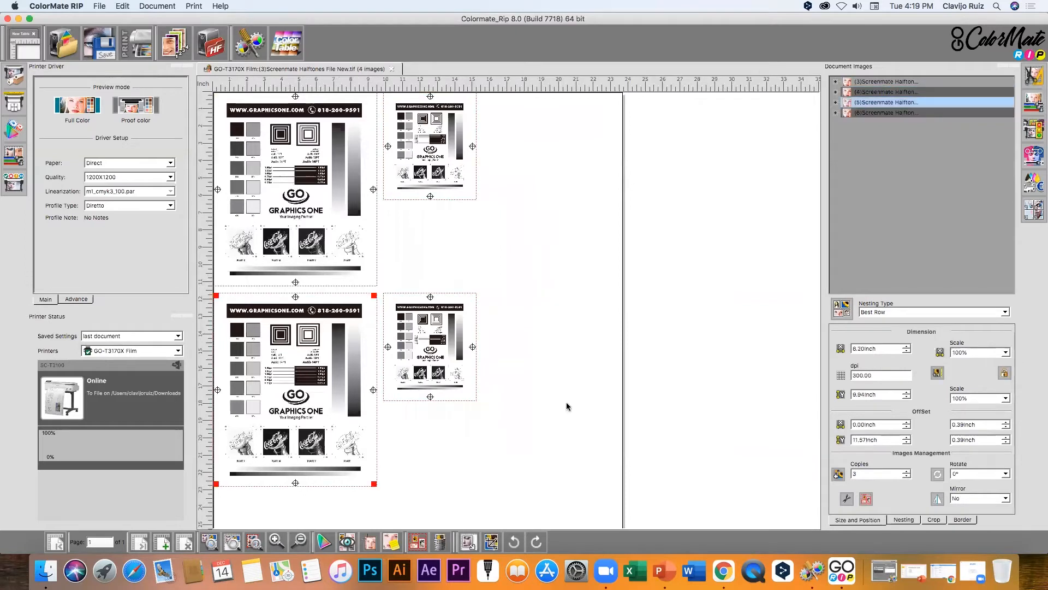
click(1006, 352)
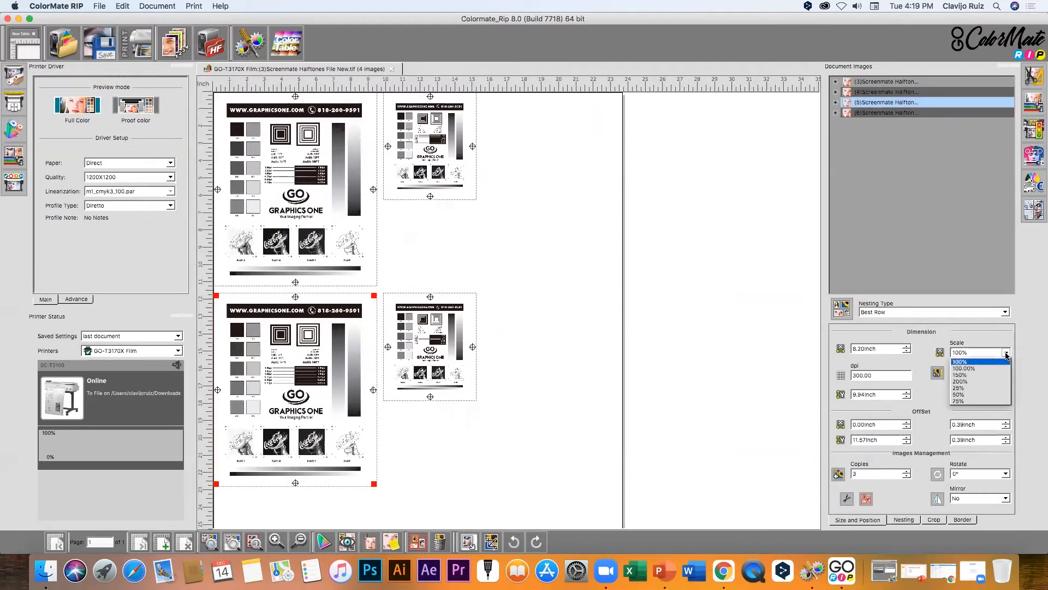
click(980, 402)
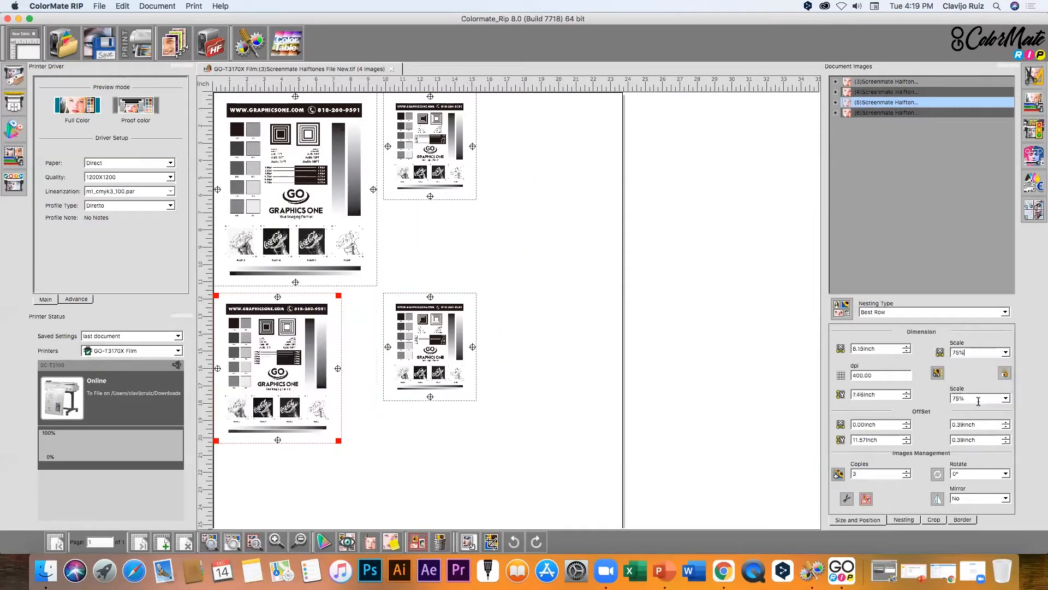
click(1006, 352)
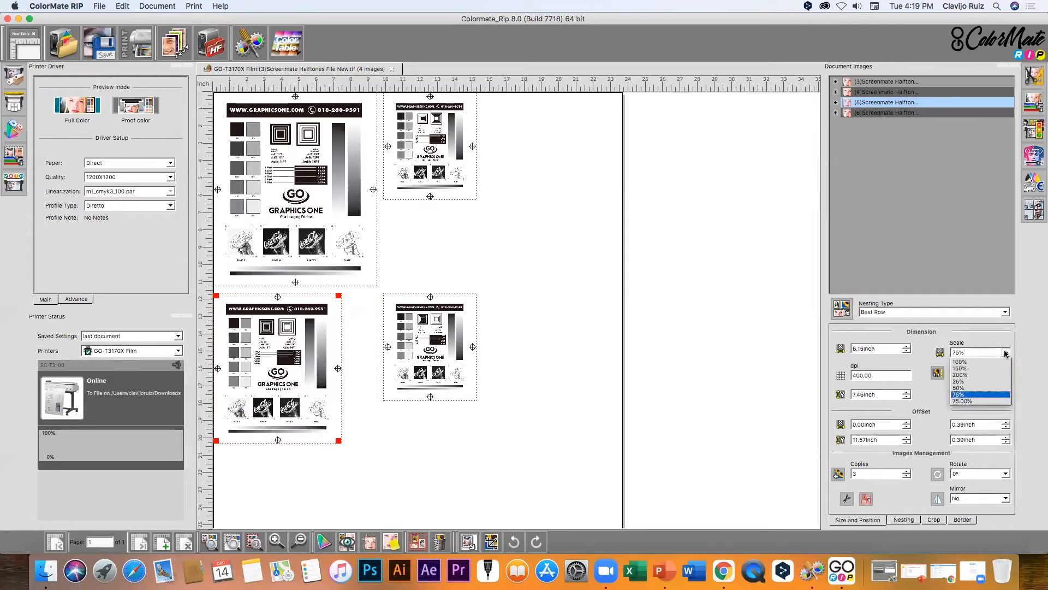
click(519, 305)
Step: Duplicate the lower 50% image, shrink the duplicate to about 14%, and move it into the empty area above
click(426, 323)
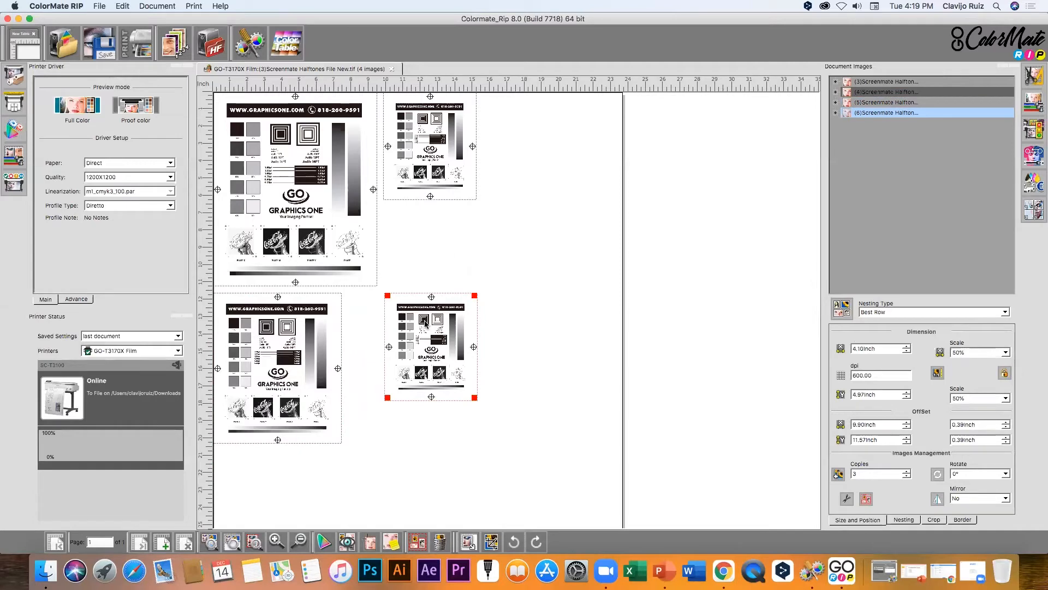
right_click(426, 322)
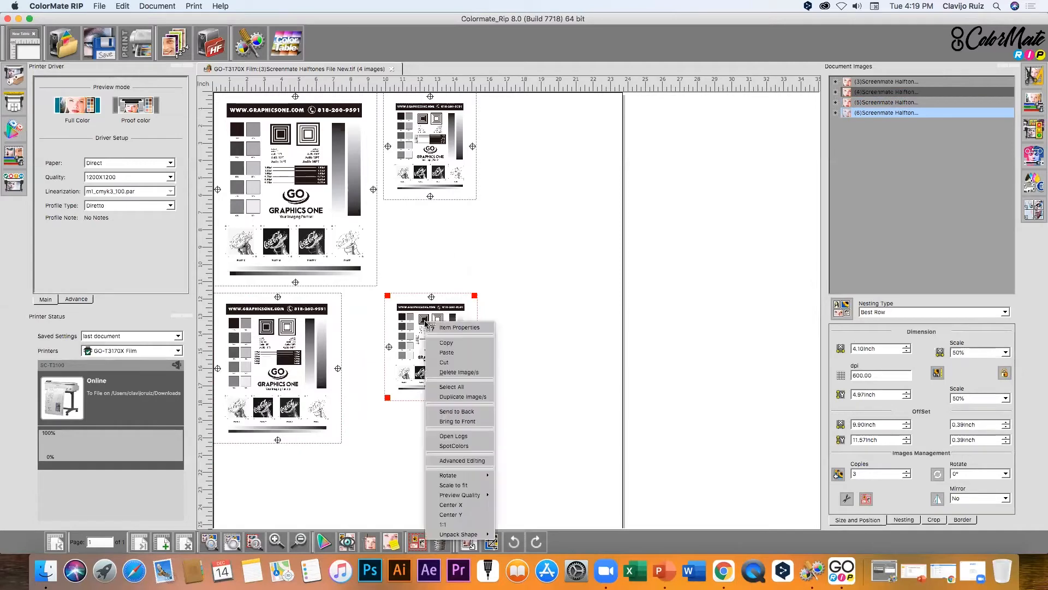
click(467, 398)
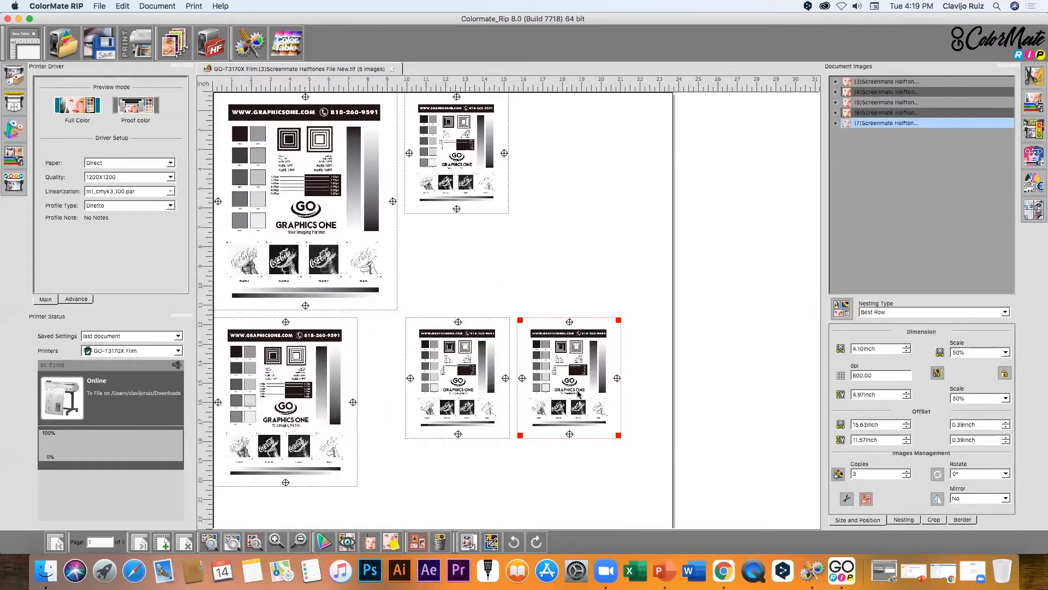
drag(619, 296, 576, 245)
click(558, 257)
click(550, 225)
Step: Create three copies of the smallest test image and deselect everything
right_click(551, 224)
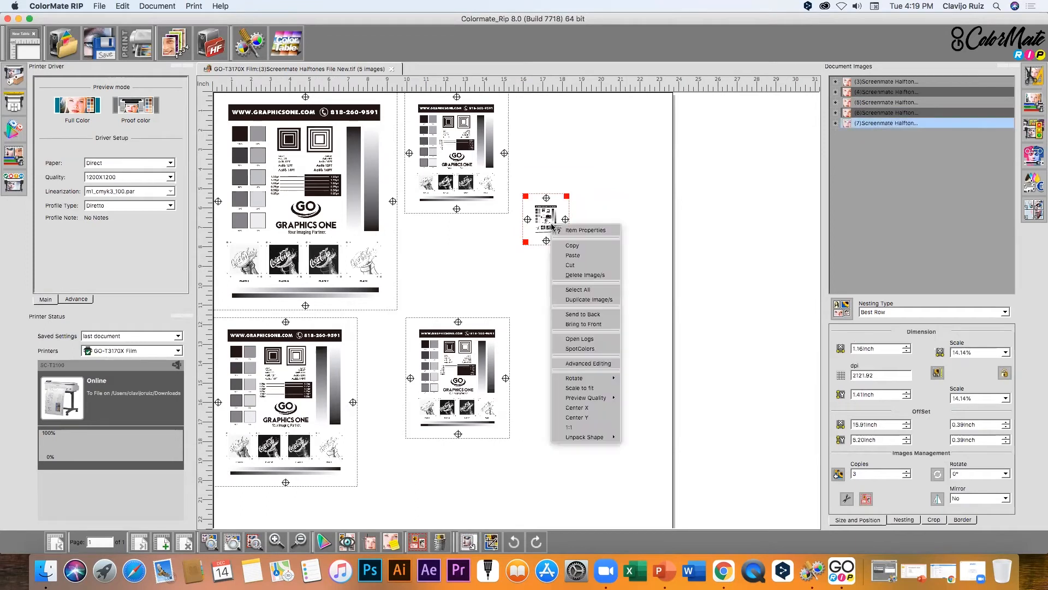
click(837, 476)
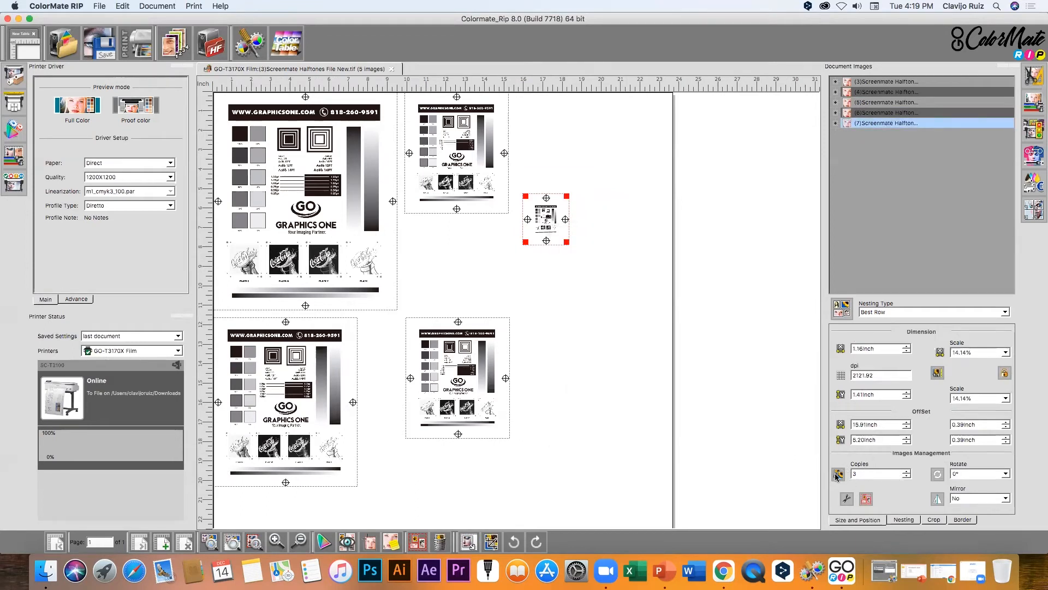
click(634, 315)
click(562, 234)
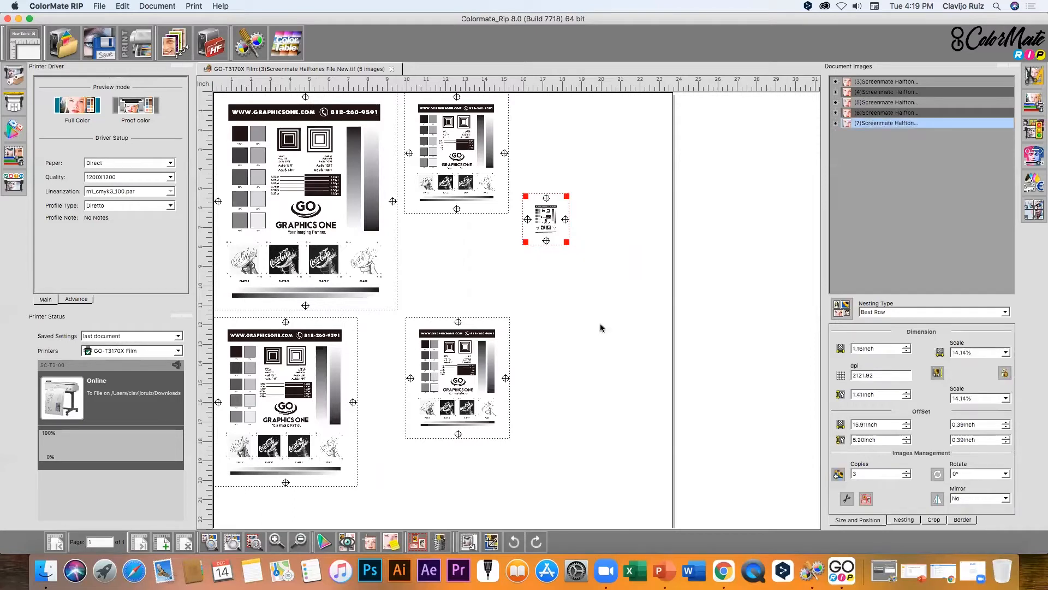
click(838, 474)
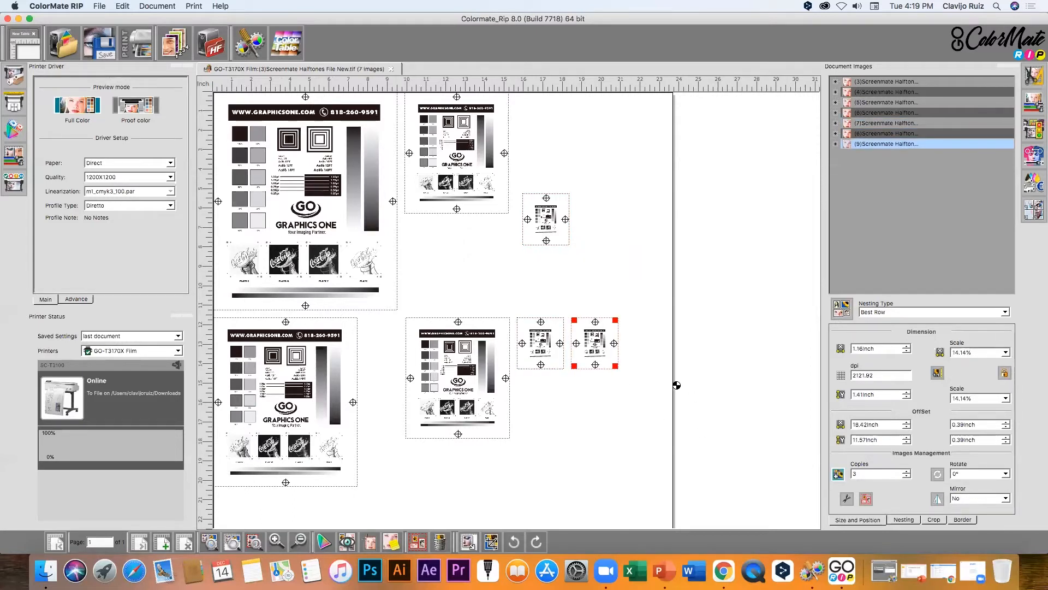
click(646, 281)
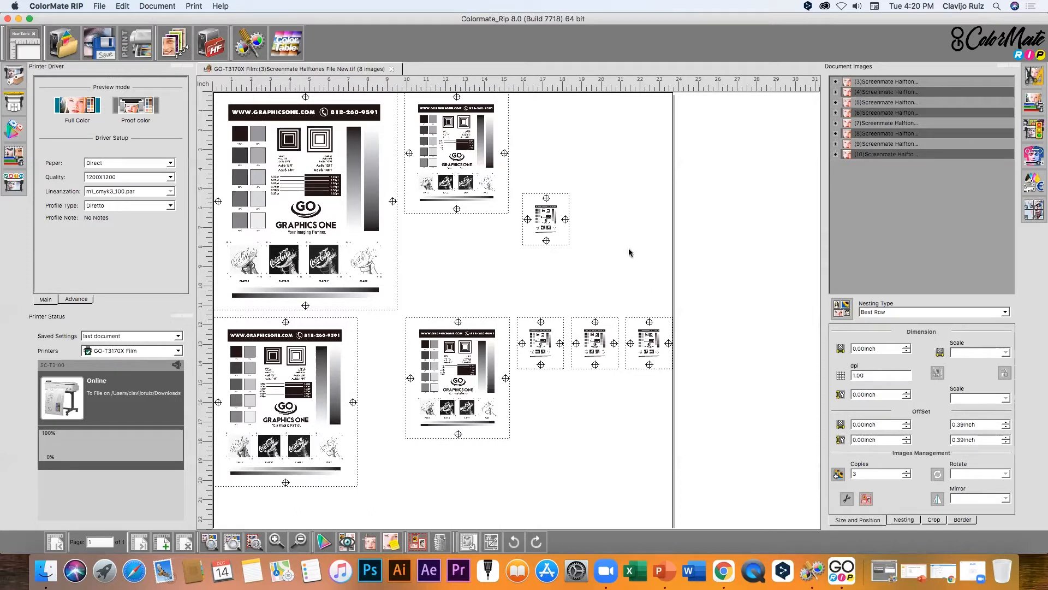
Step: Nest all the images on the worktable using the Best Row nesting type
drag(651, 156, 551, 267)
key(super+a)
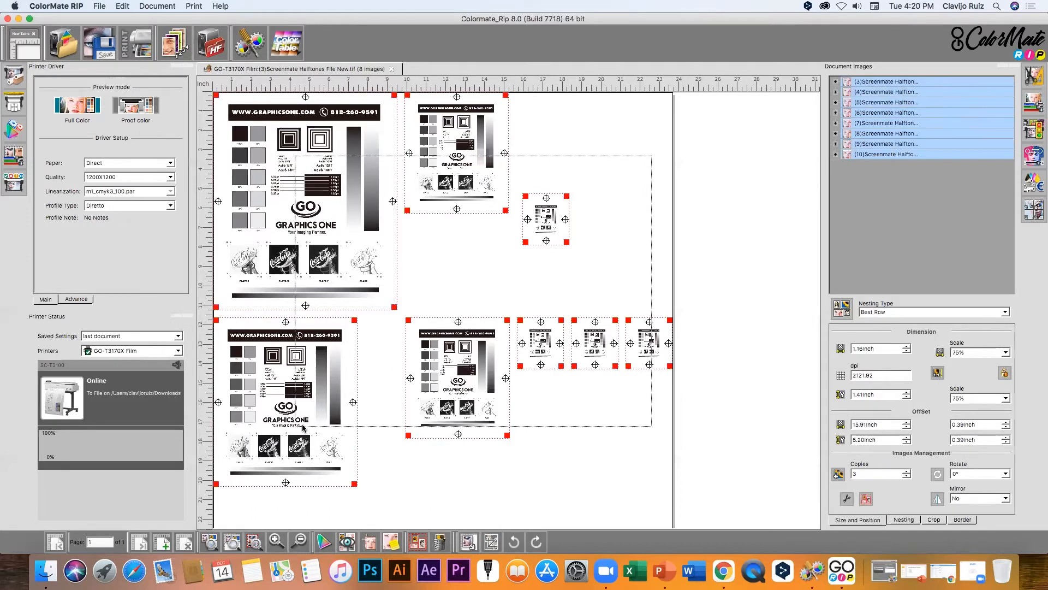
click(814, 355)
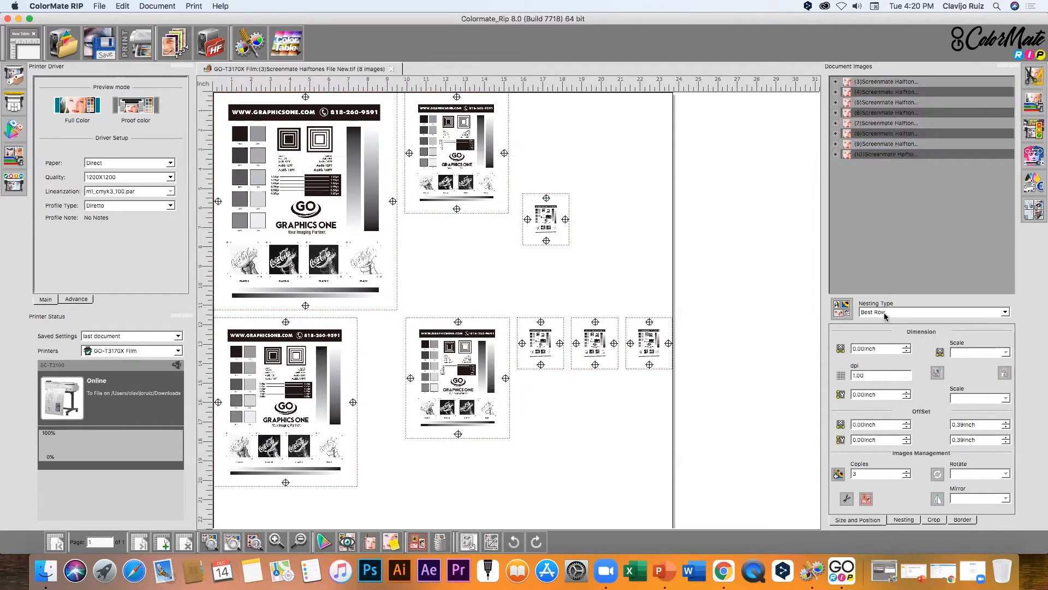
click(915, 314)
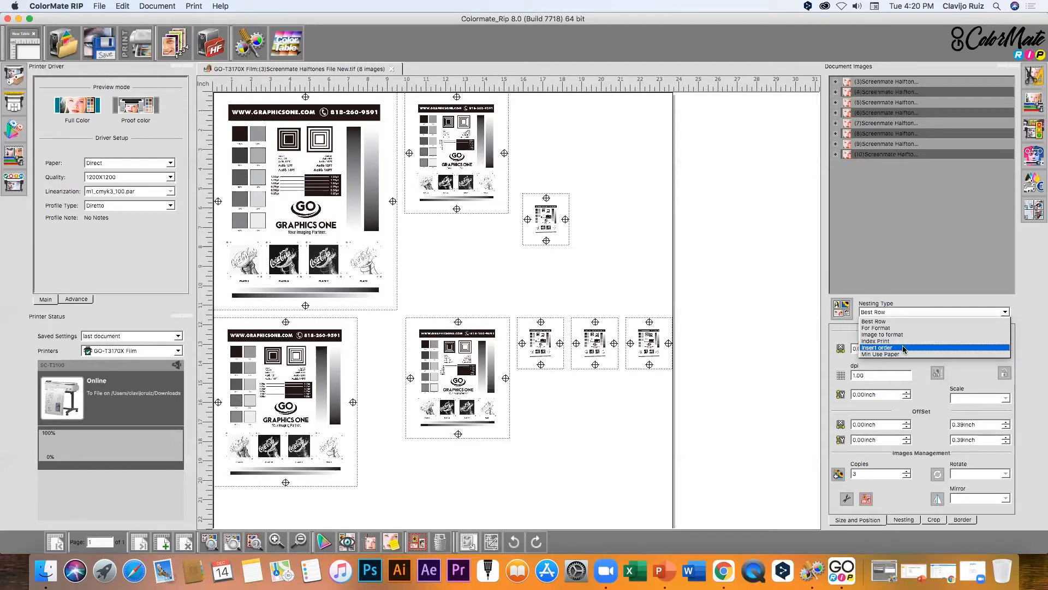
click(895, 321)
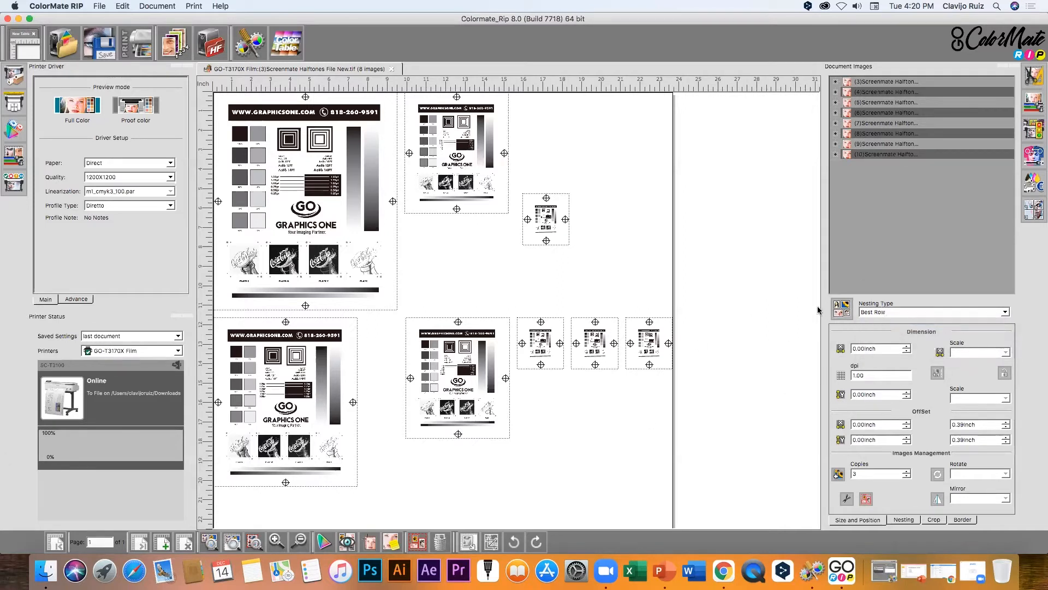
click(844, 309)
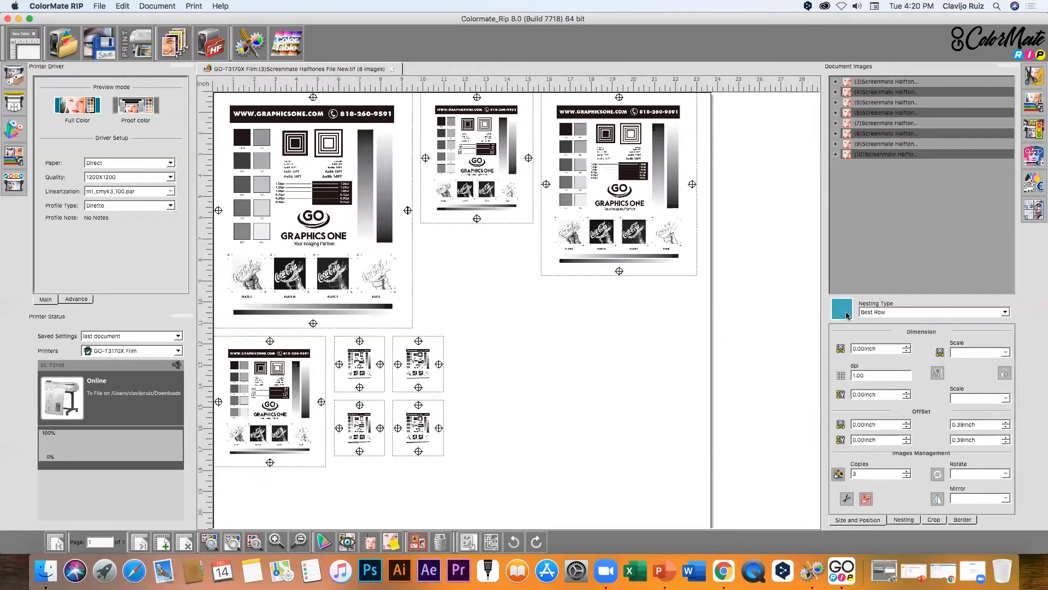
Step: Change the nesting type to Min Use Paper and nest the images again
click(1005, 312)
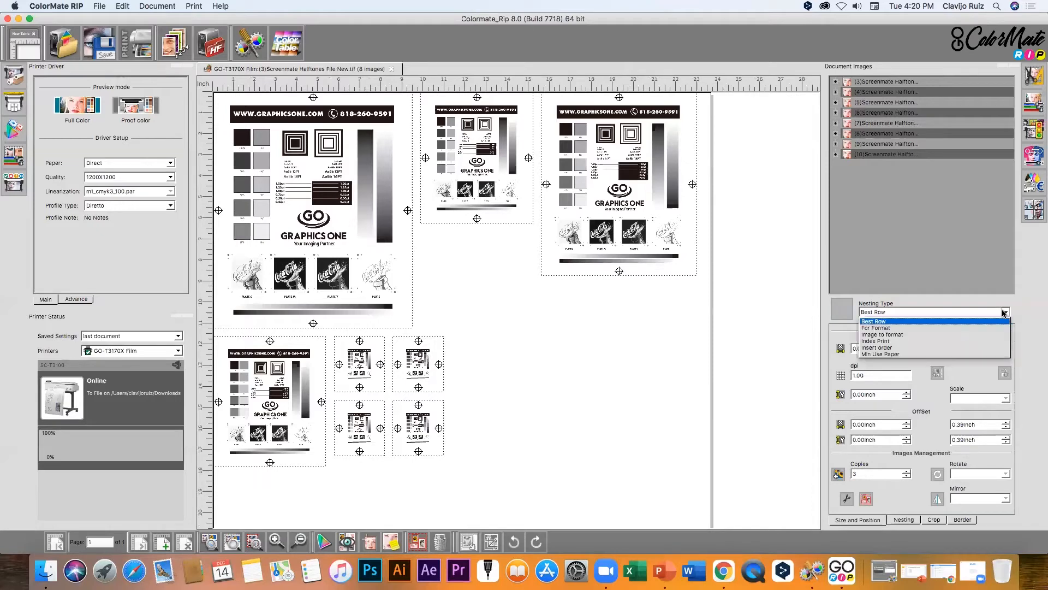
click(899, 354)
click(845, 312)
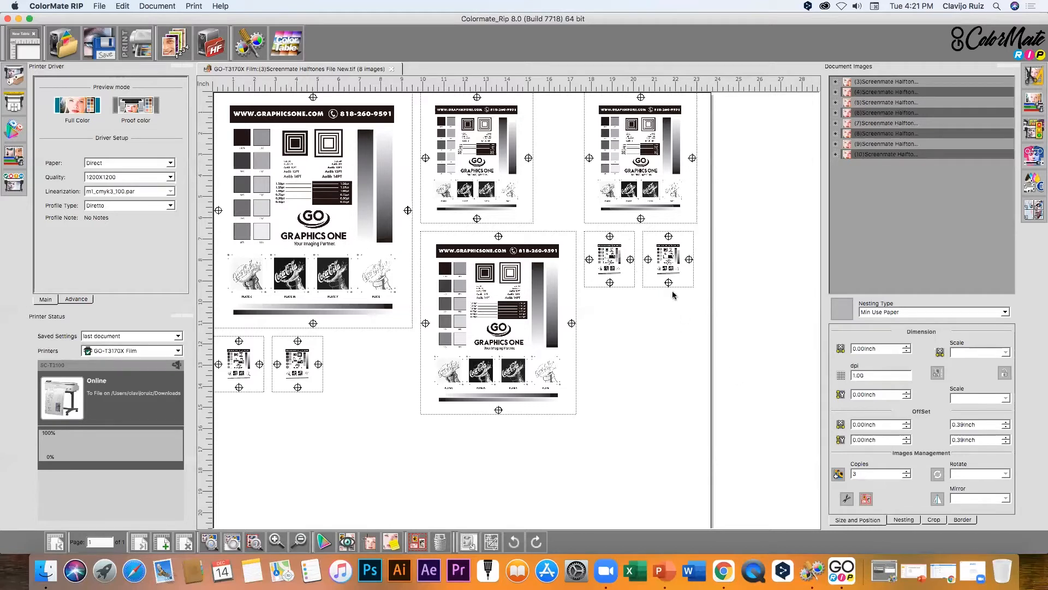
Step: Rotate the 75% test image by 90 degrees and rerun the Min Use Paper nesting
click(533, 348)
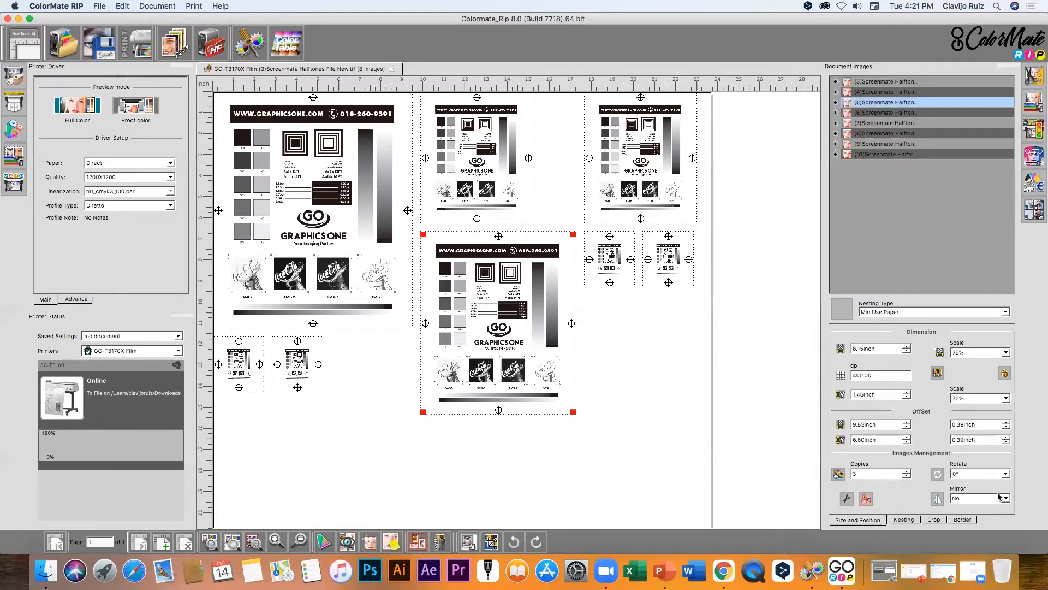
click(1006, 474)
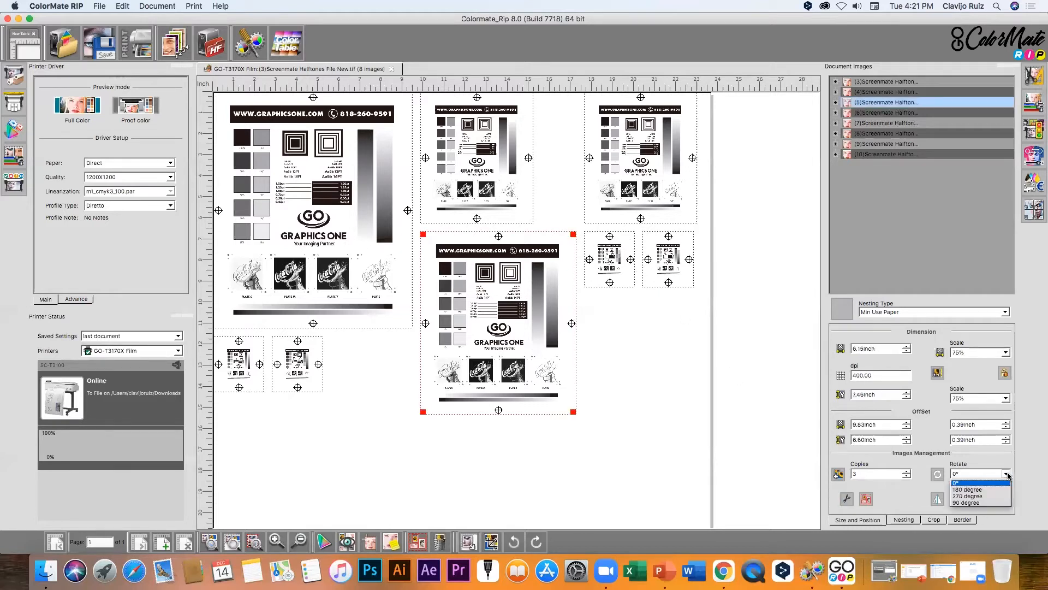
click(987, 500)
click(671, 404)
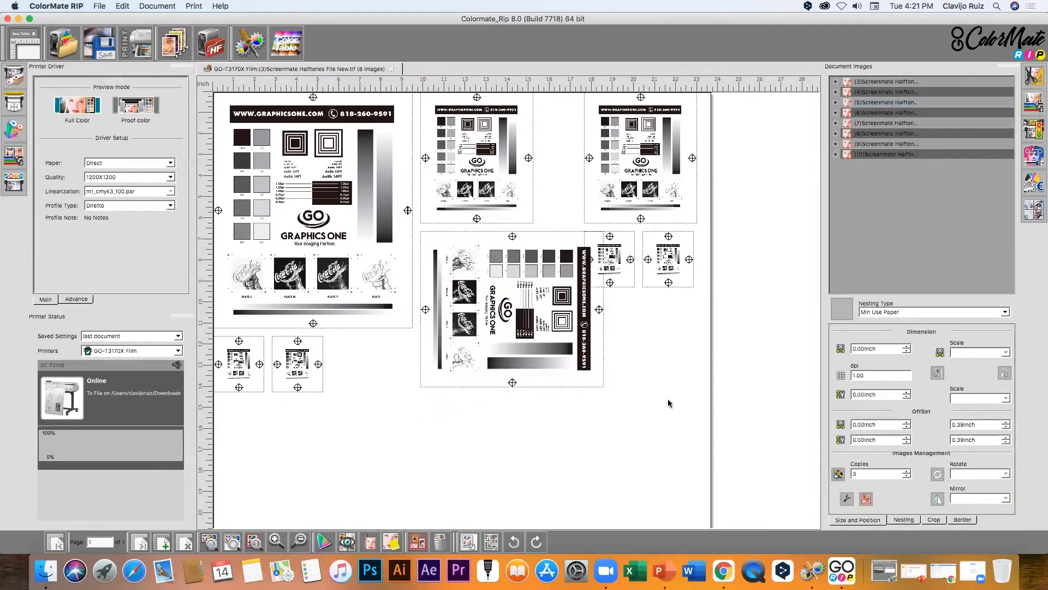
click(840, 315)
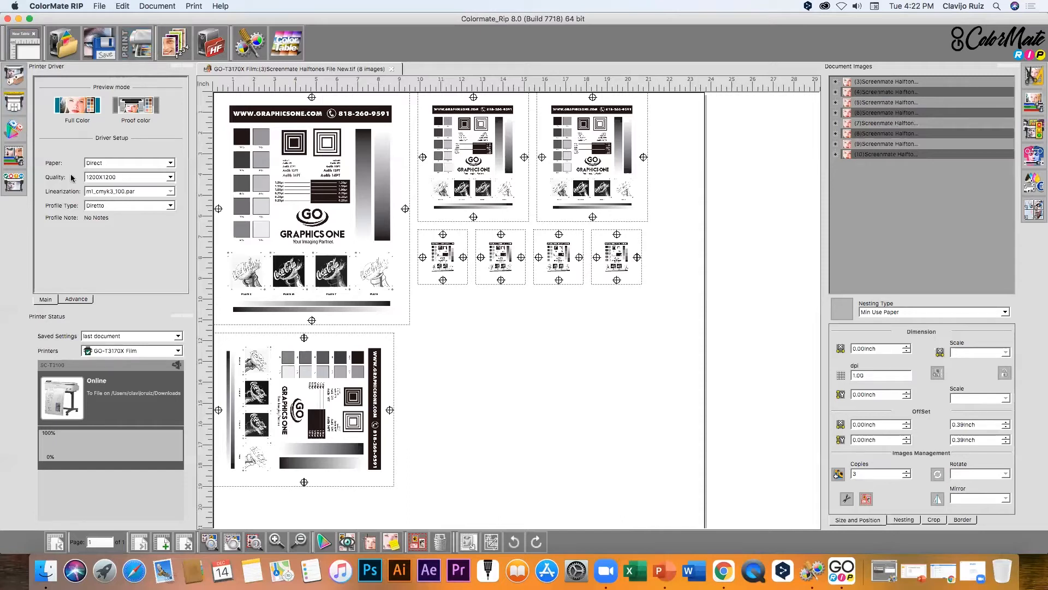
Step: Show the printer driver's advanced options, and review the existing media choices for the GO-T3170X Film in Driver Manager
click(77, 300)
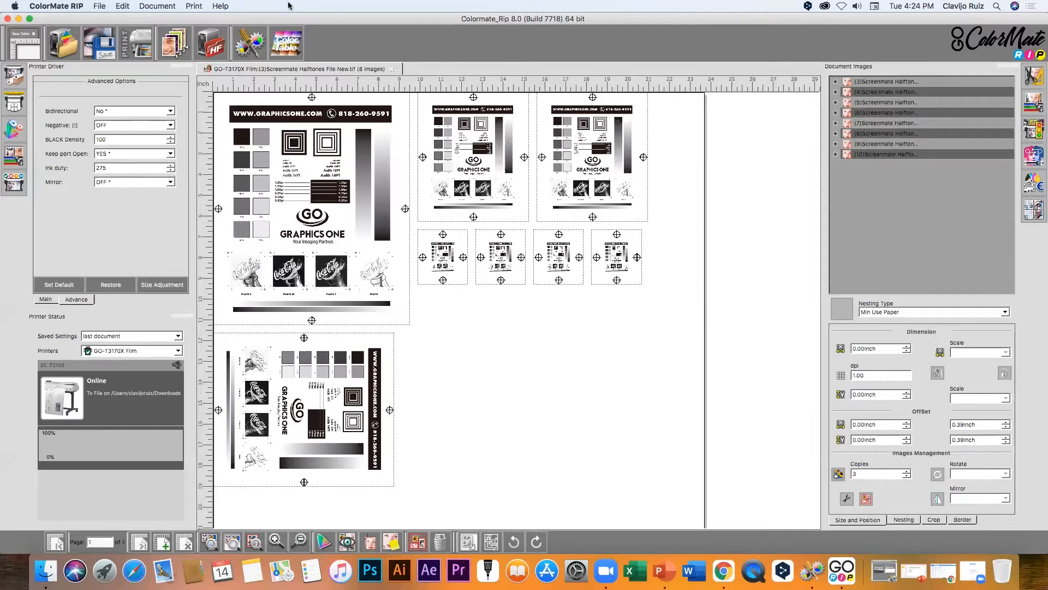
click(253, 43)
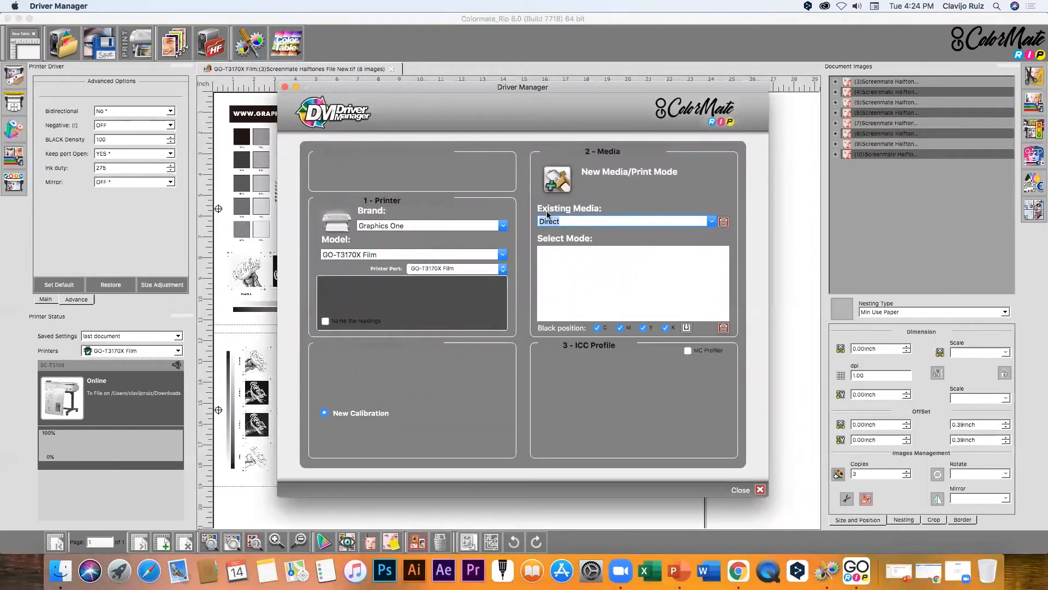
click(713, 222)
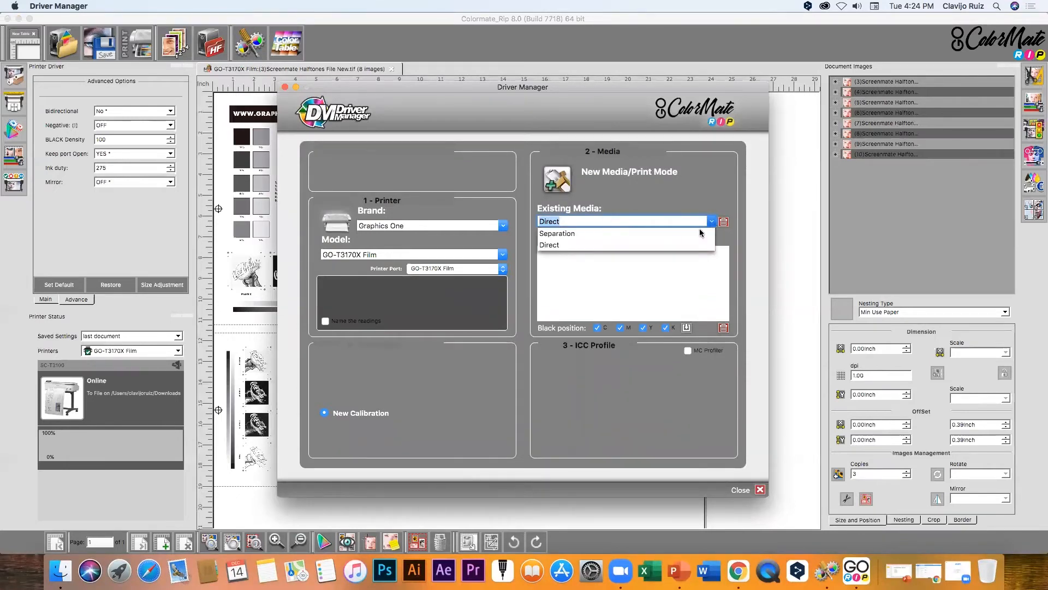
click(621, 197)
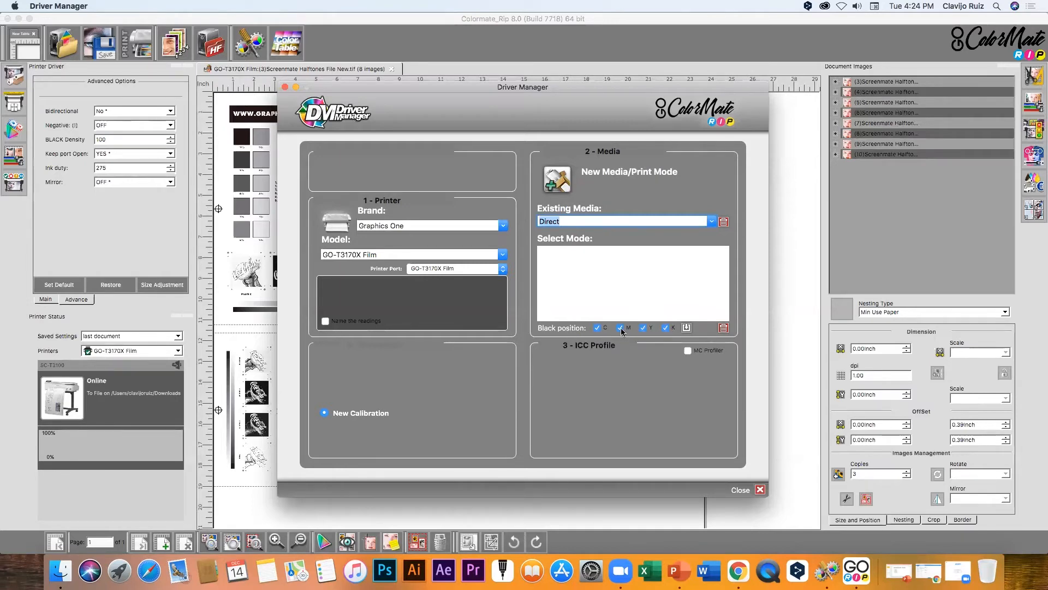
Step: Save the black position for C, M, Y and K on the Direct media
click(687, 327)
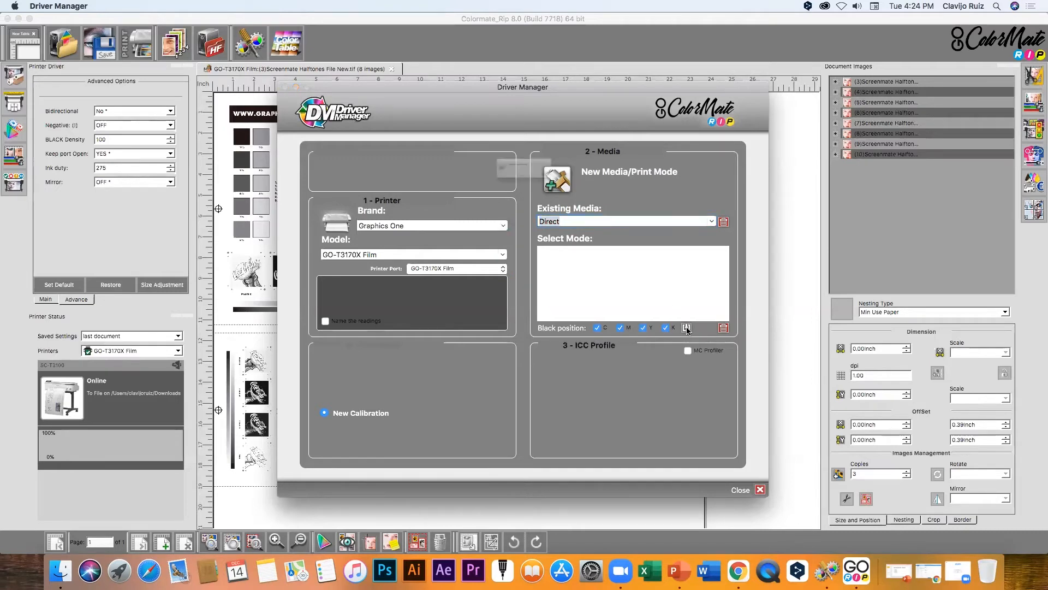
click(617, 193)
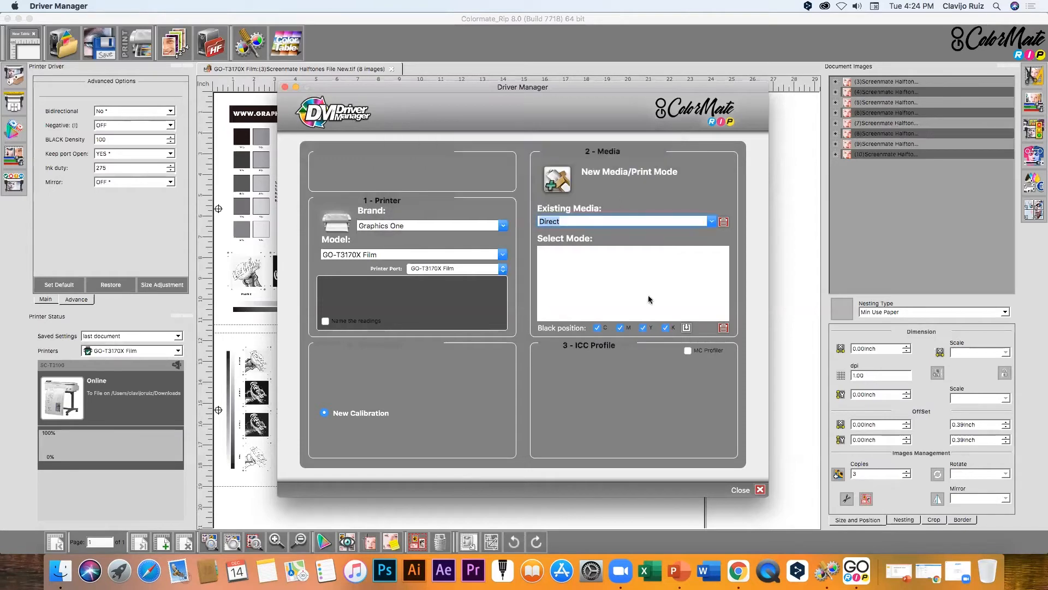
Step: Close Driver Manager and delete all the halftone test images from the worktable
click(759, 491)
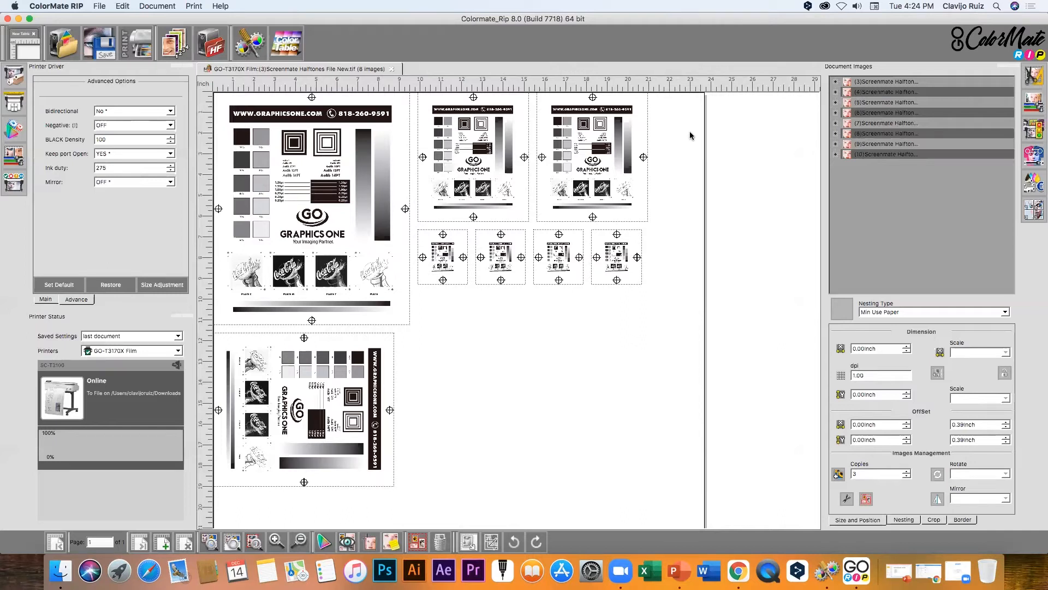
drag(690, 136, 239, 500)
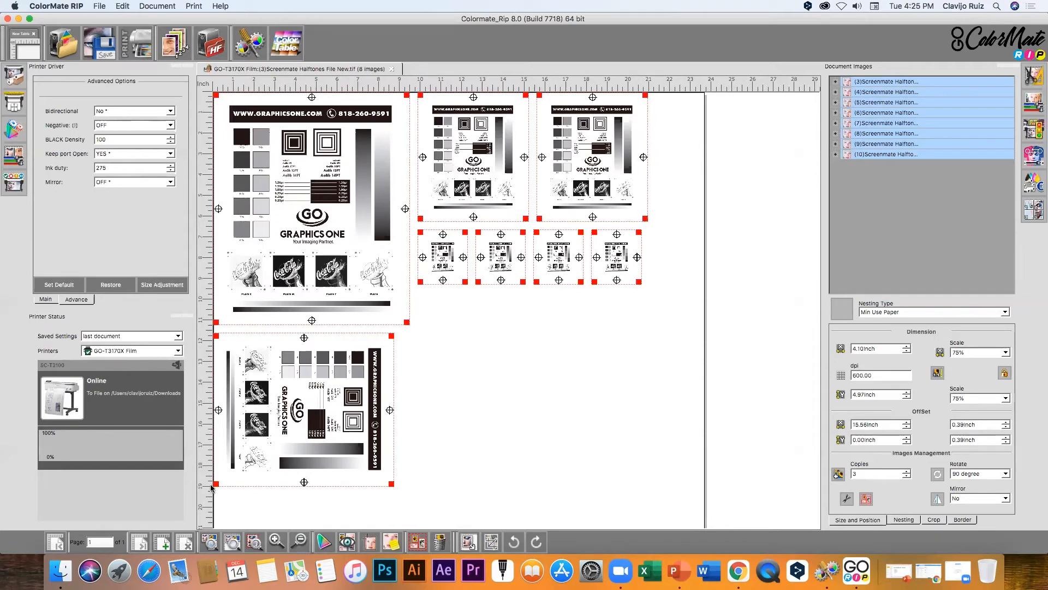
click(441, 543)
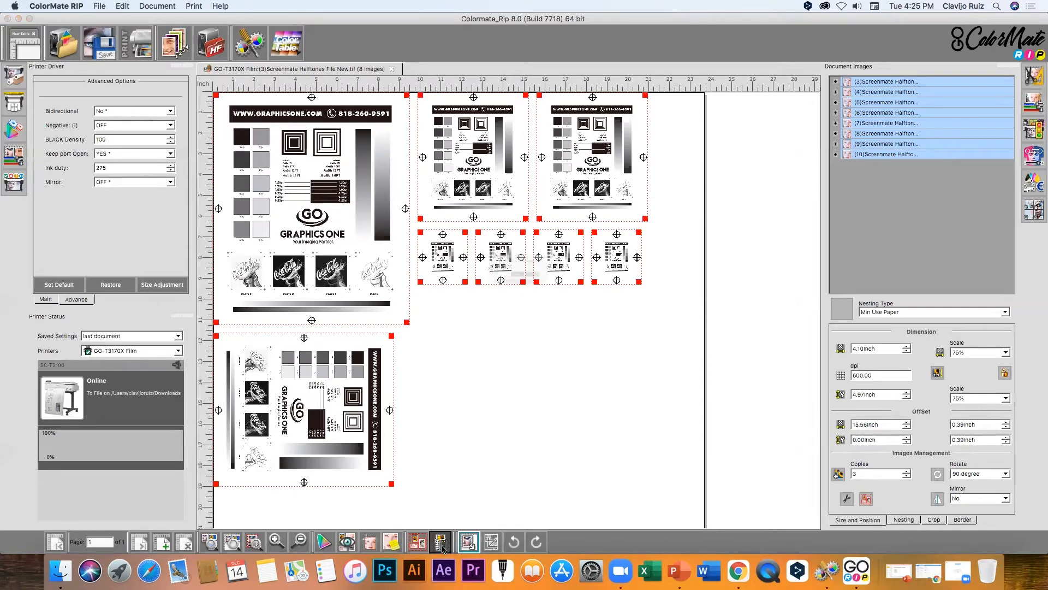
click(566, 292)
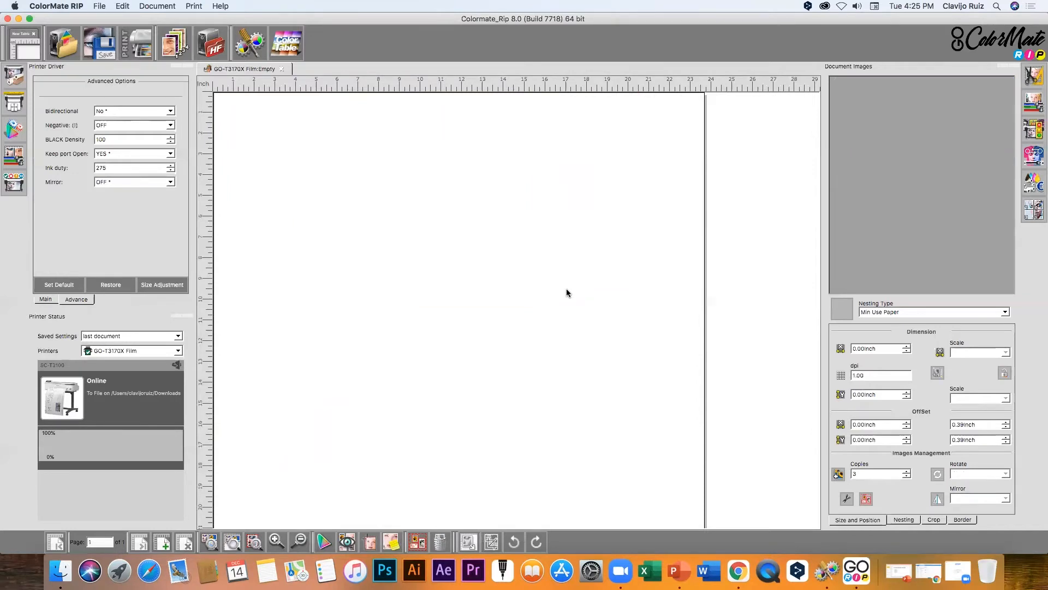
Step: Set the printer driver's paper to Separation in the main driver setup
click(49, 299)
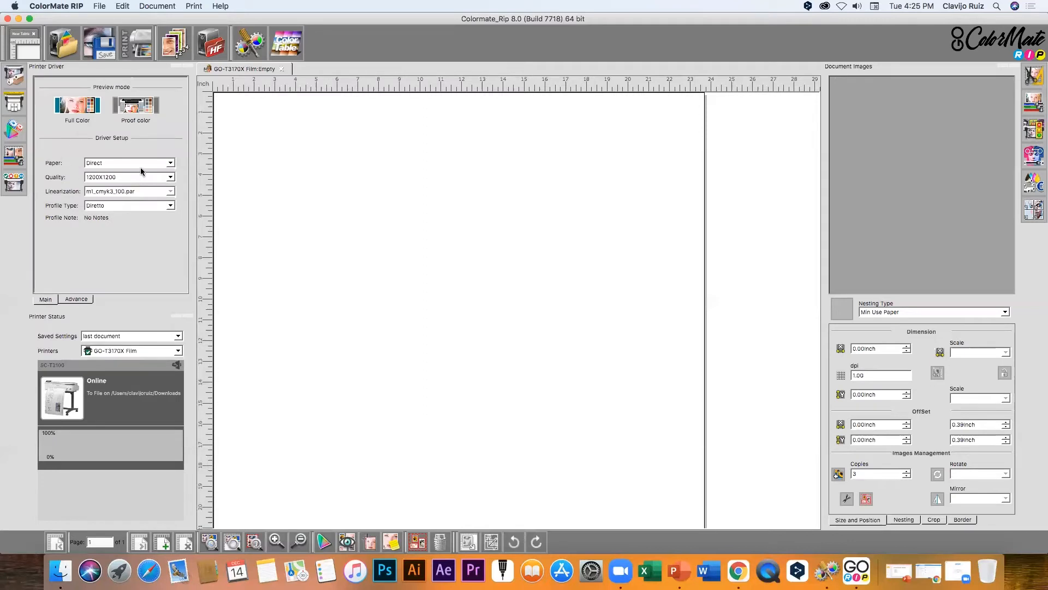
click(170, 162)
click(141, 179)
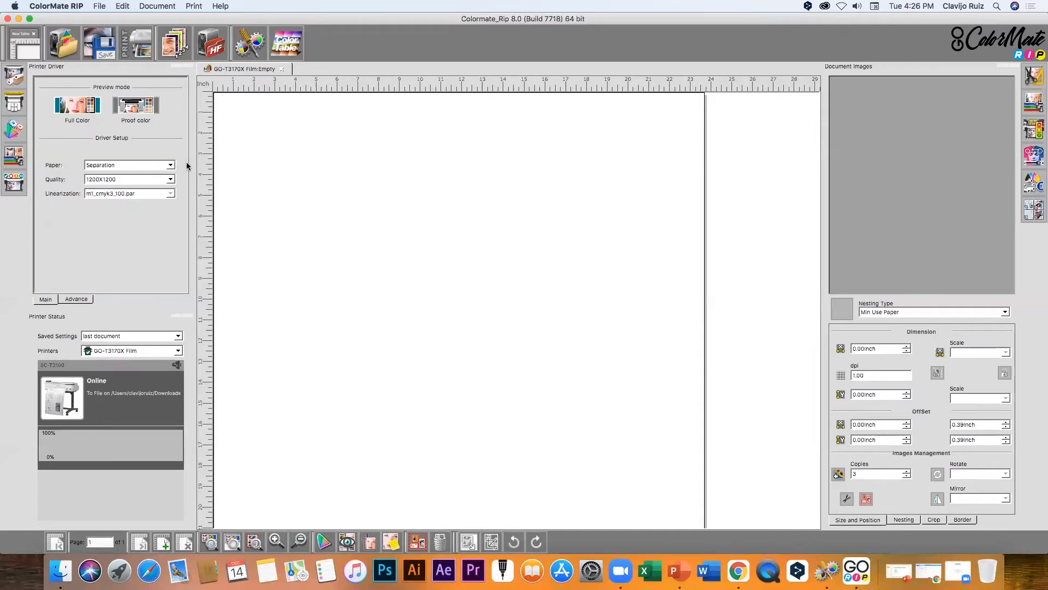
Step: Open Screenmate Halftones File New.tif from the recent files to bring up its spot color settings
click(63, 43)
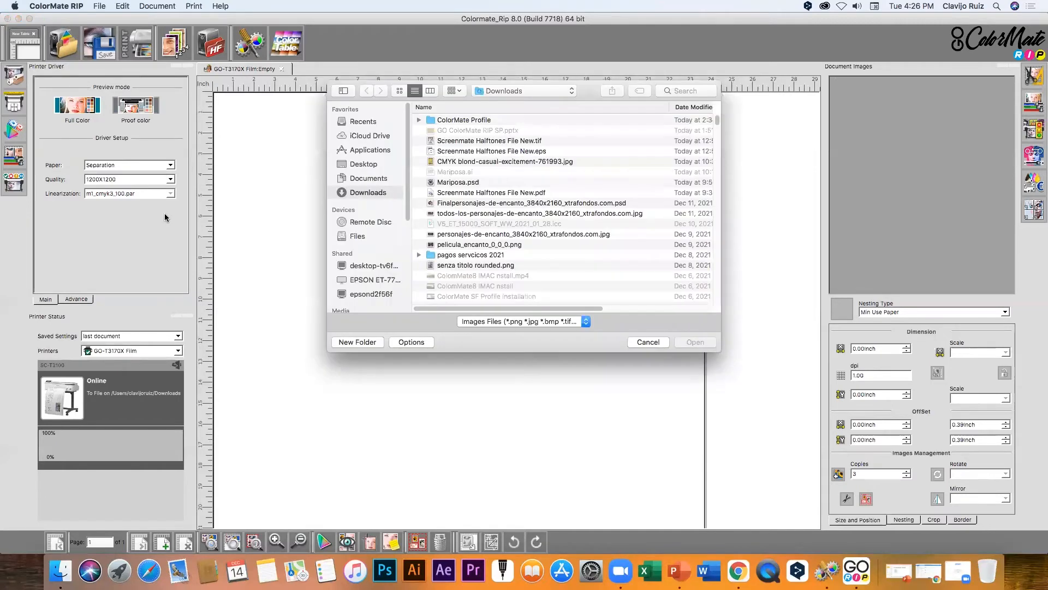
click(658, 343)
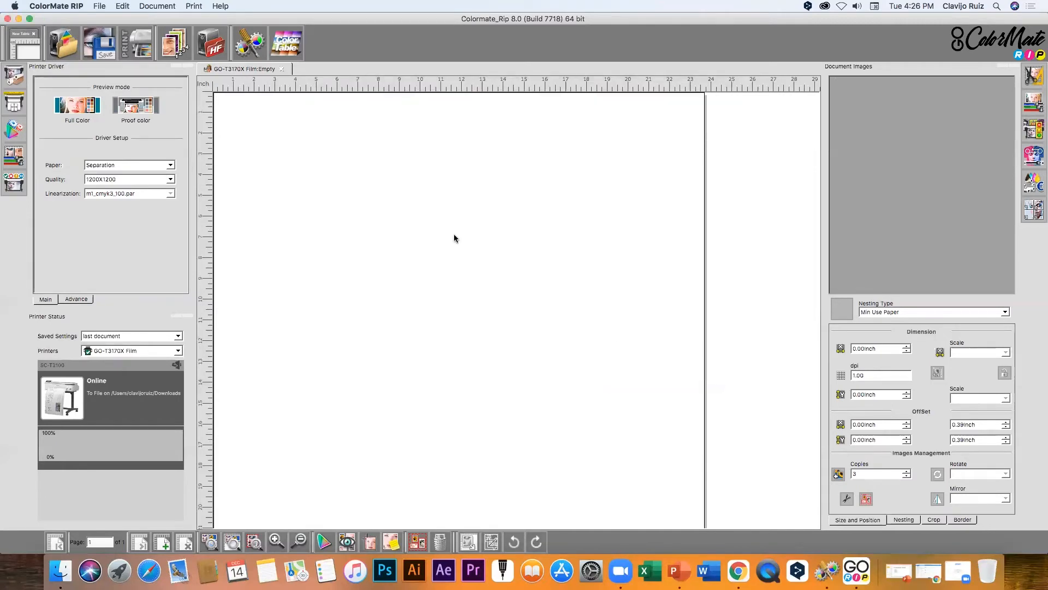
click(99, 6)
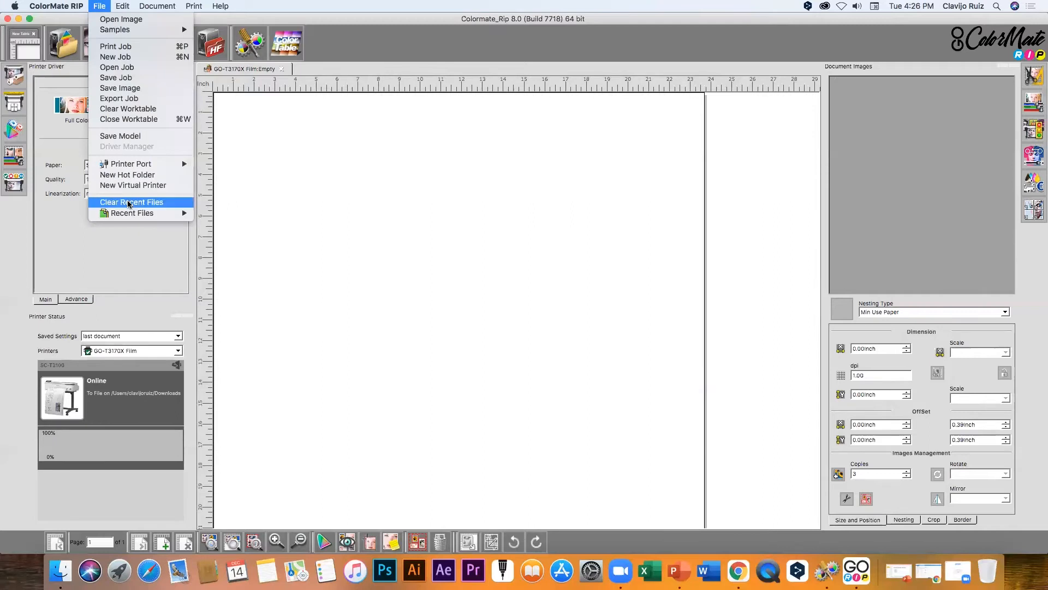
mouse_move(131, 219)
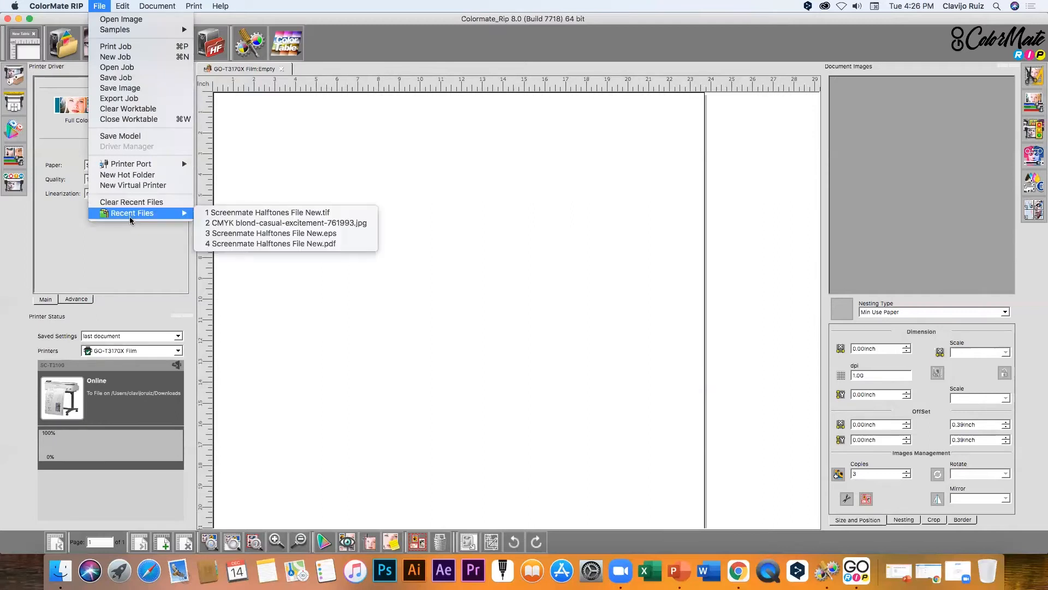
click(258, 213)
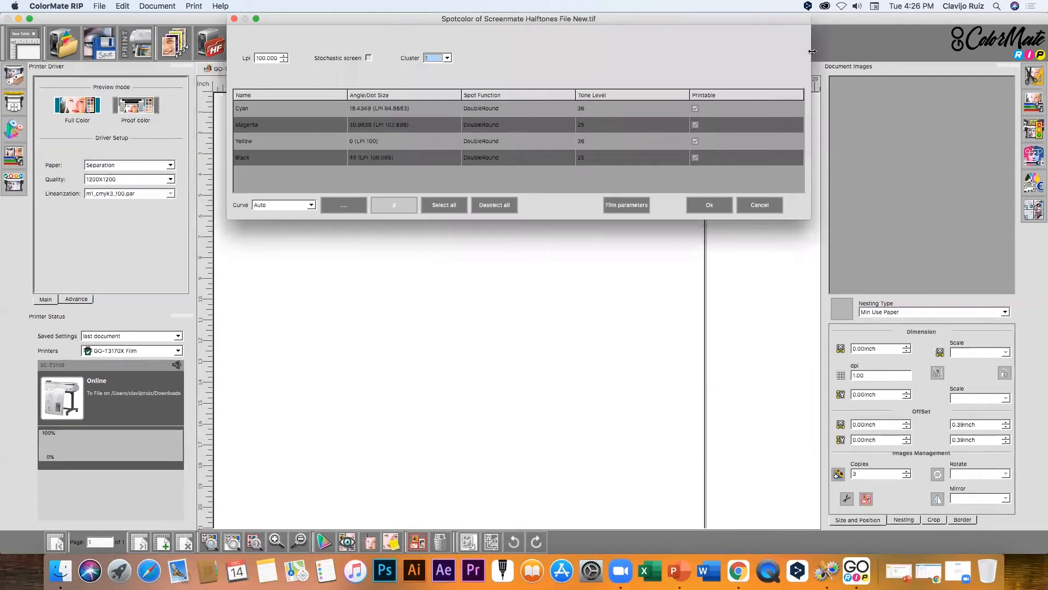
drag(767, 16, 750, 141)
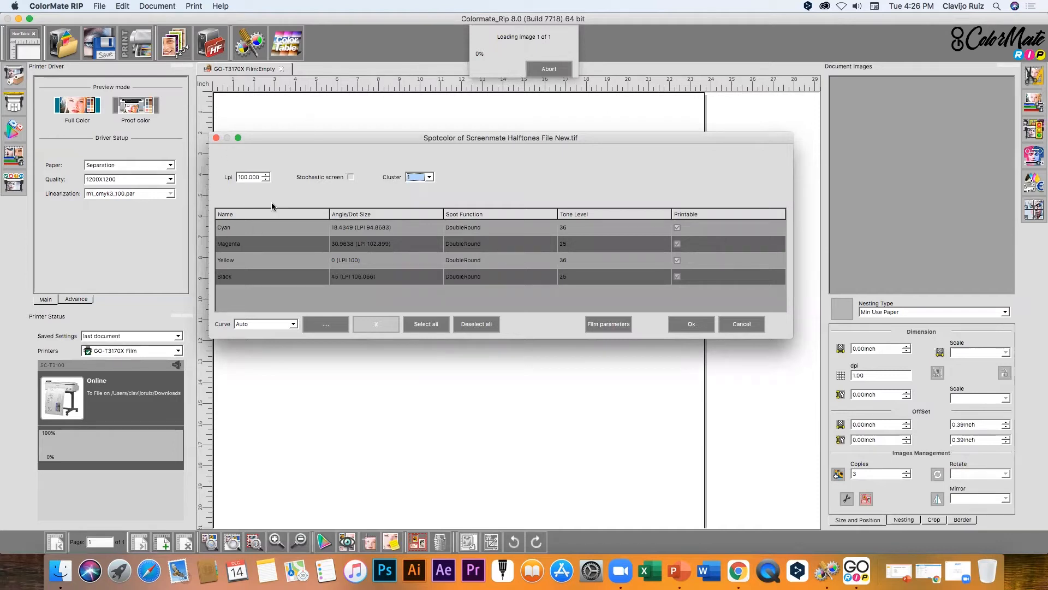
Step: Set the screen ruling to 65 lpi with cluster 8, and make only the Black channel printable
click(241, 179)
drag(238, 178, 261, 180)
text(65)
click(430, 178)
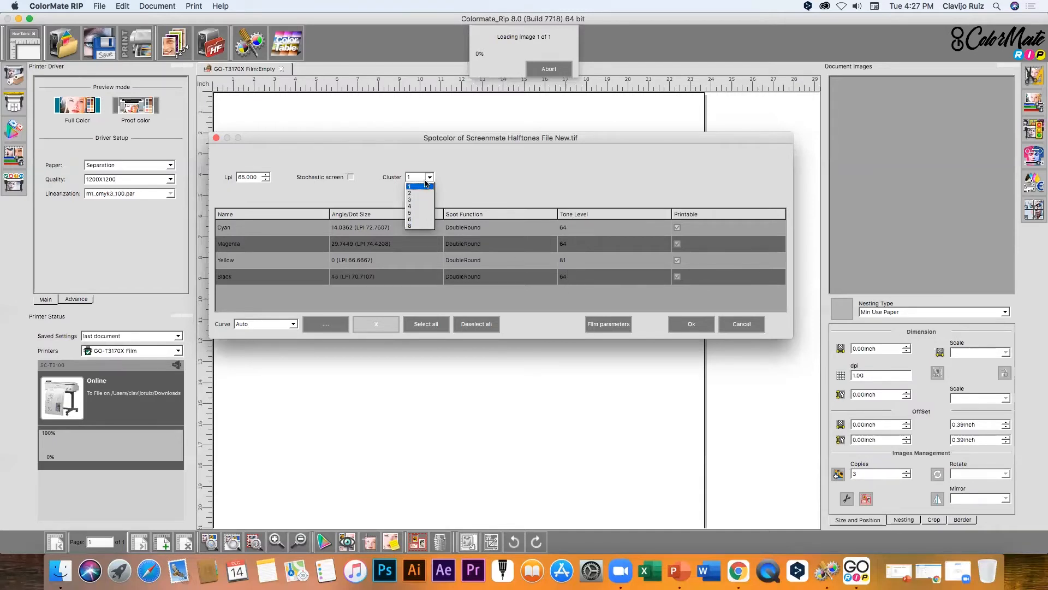
click(422, 227)
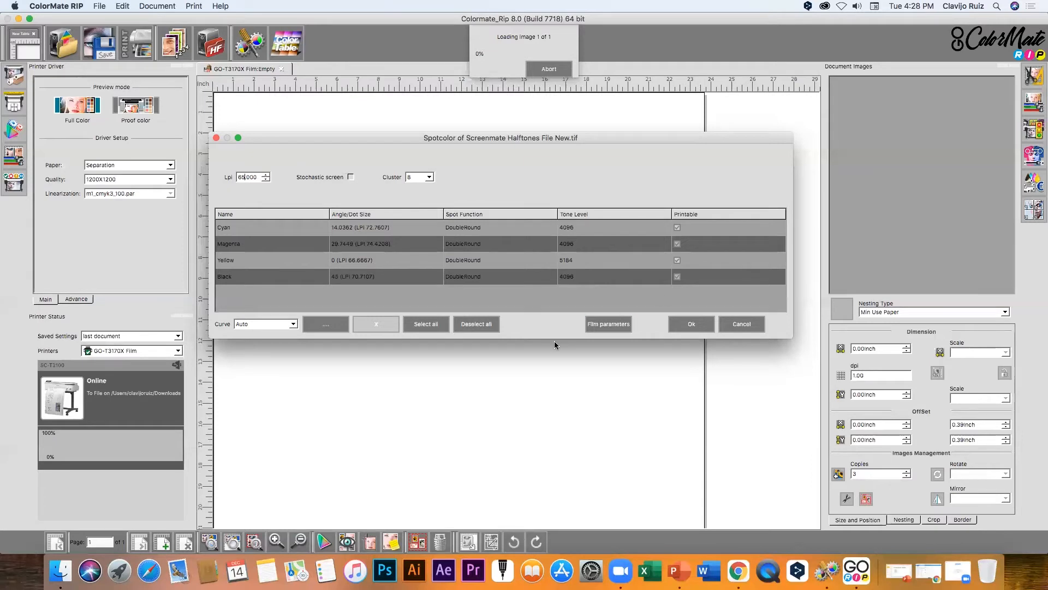
click(478, 326)
click(678, 280)
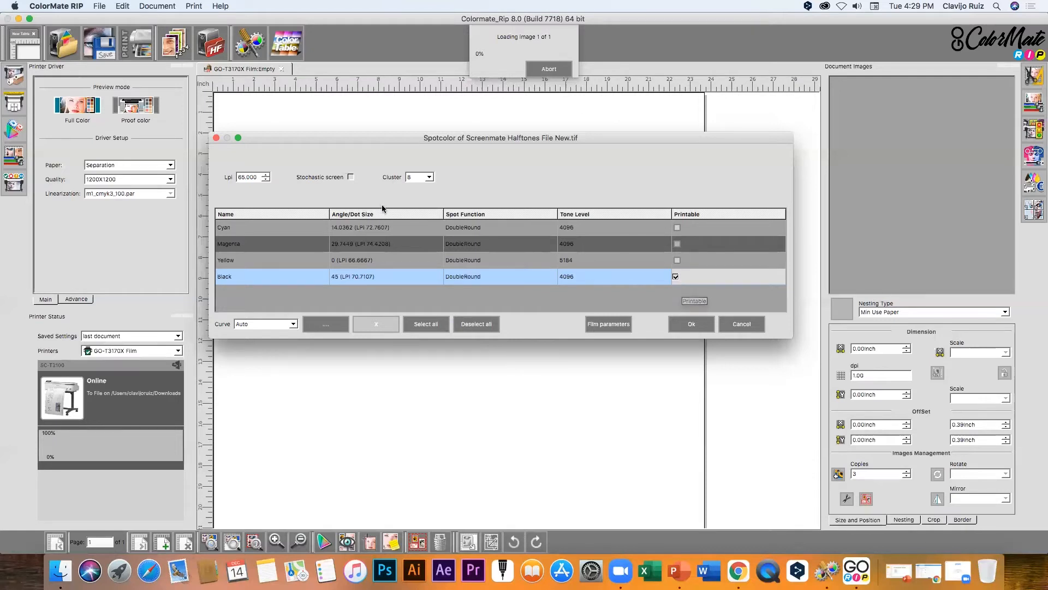
Step: Review the Black channel's angle and spot function choices, keep 45 and DoubleRound, and load the image
click(389, 280)
click(417, 279)
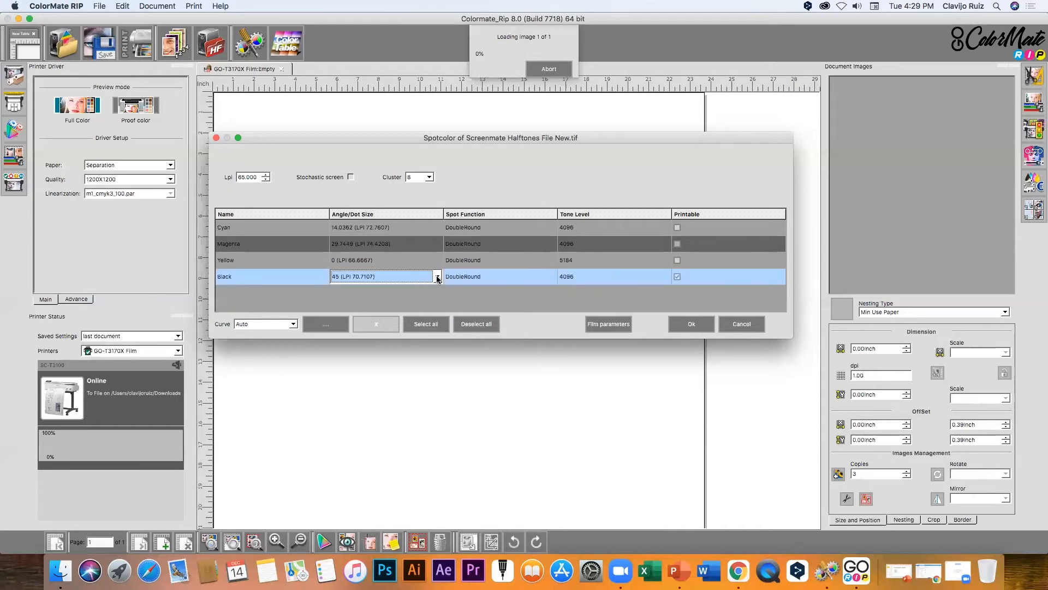
click(437, 277)
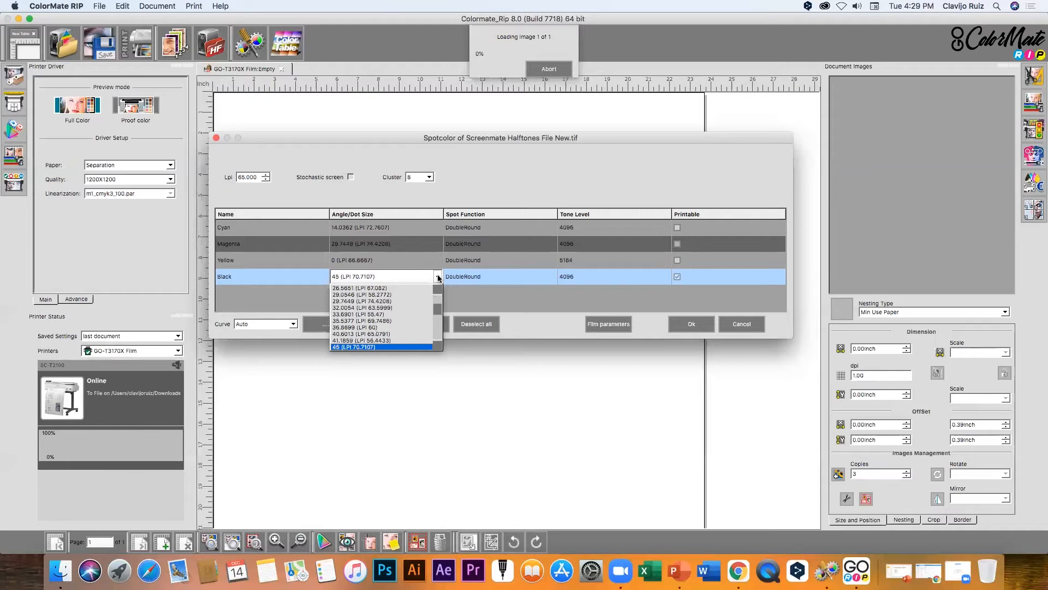
click(473, 295)
click(552, 277)
click(554, 278)
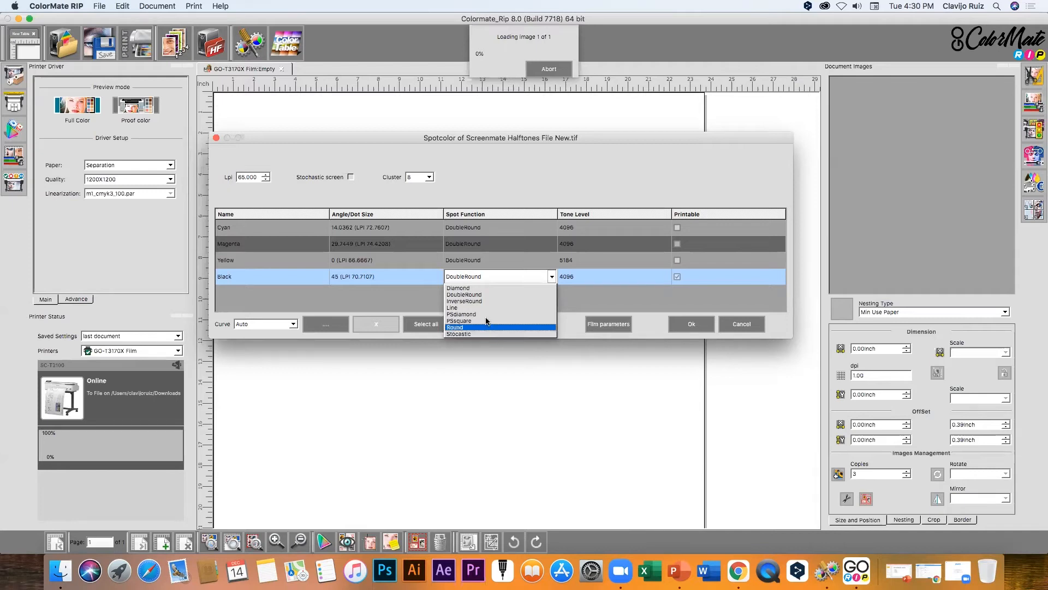
click(585, 297)
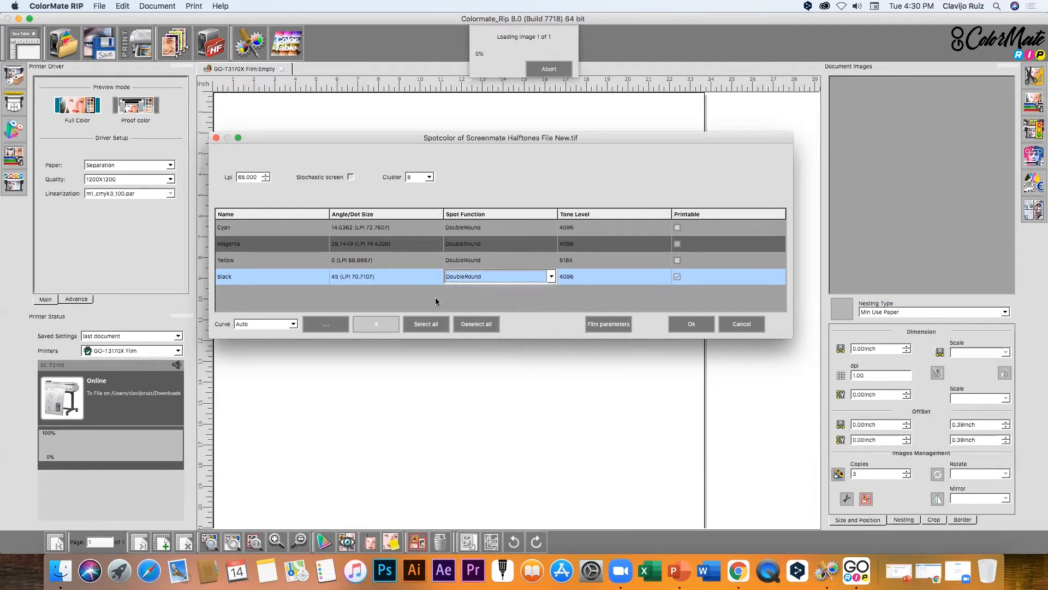
click(698, 329)
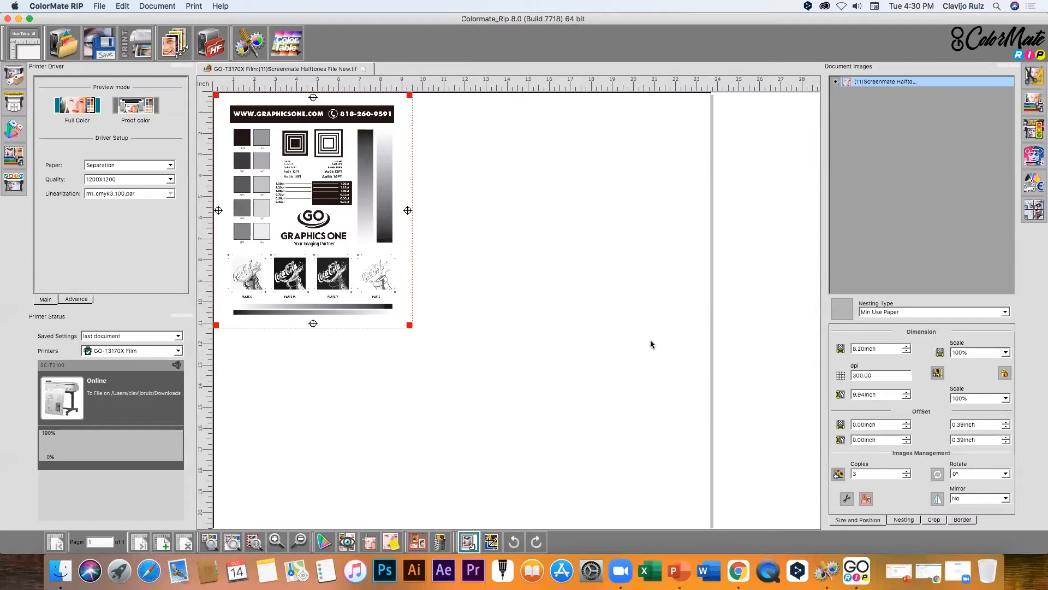
Step: Open the recent file CMYK blond-casual-excitement-761993.jpg and load its Cyan, Magenta, Yellow and Black separations with the current screening
click(99, 6)
mouse_move(146, 214)
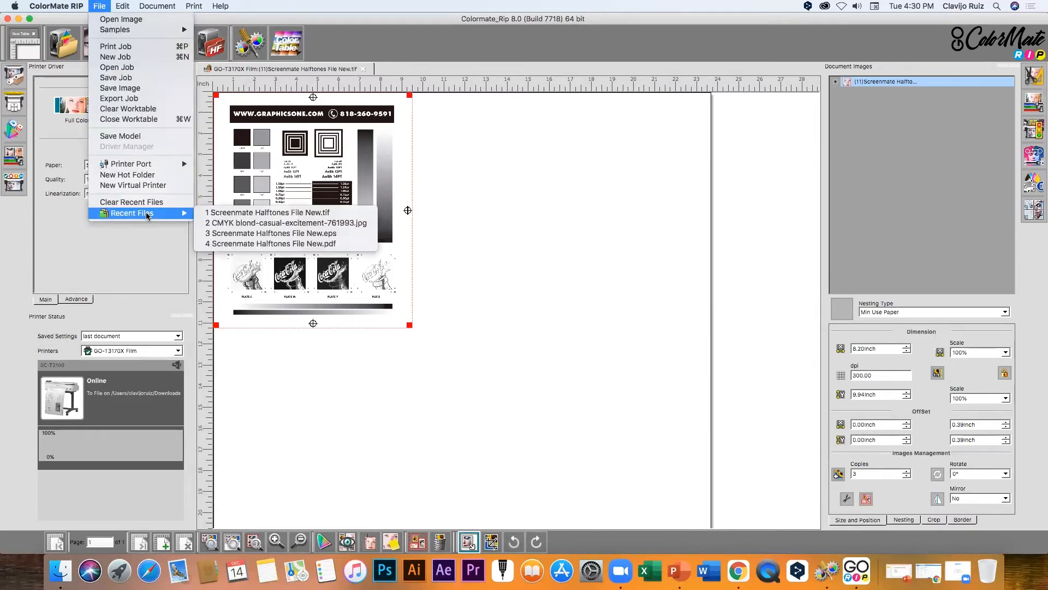
click(247, 224)
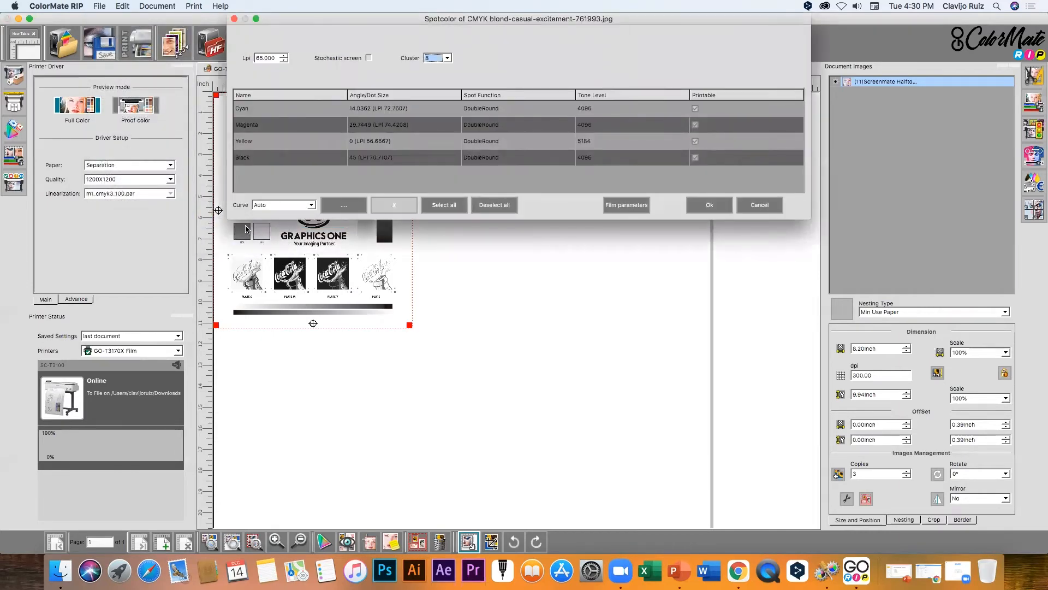
drag(756, 24, 746, 103)
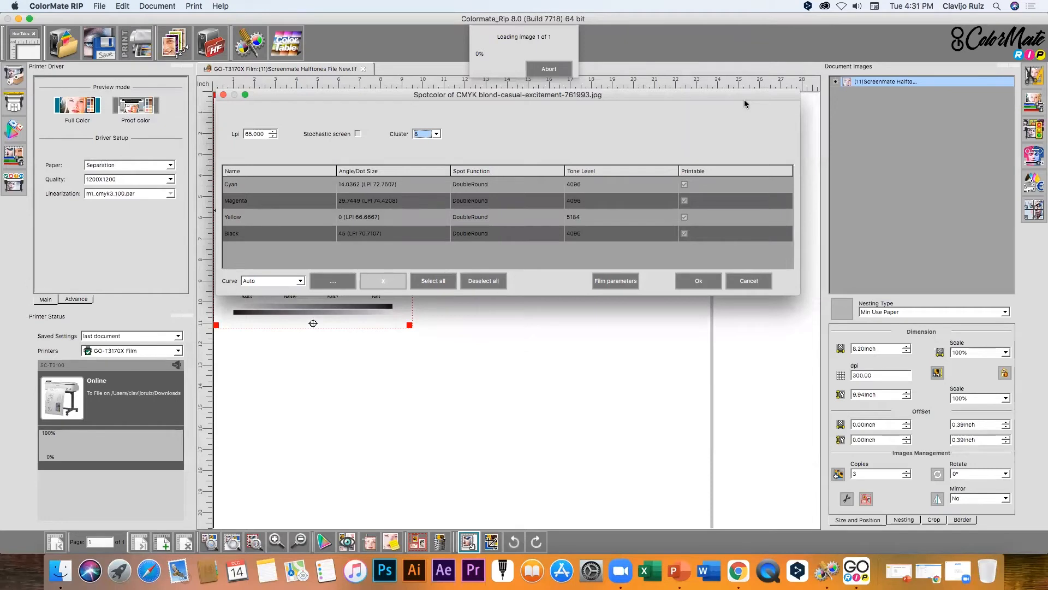
click(237, 188)
click(238, 202)
click(240, 221)
click(240, 236)
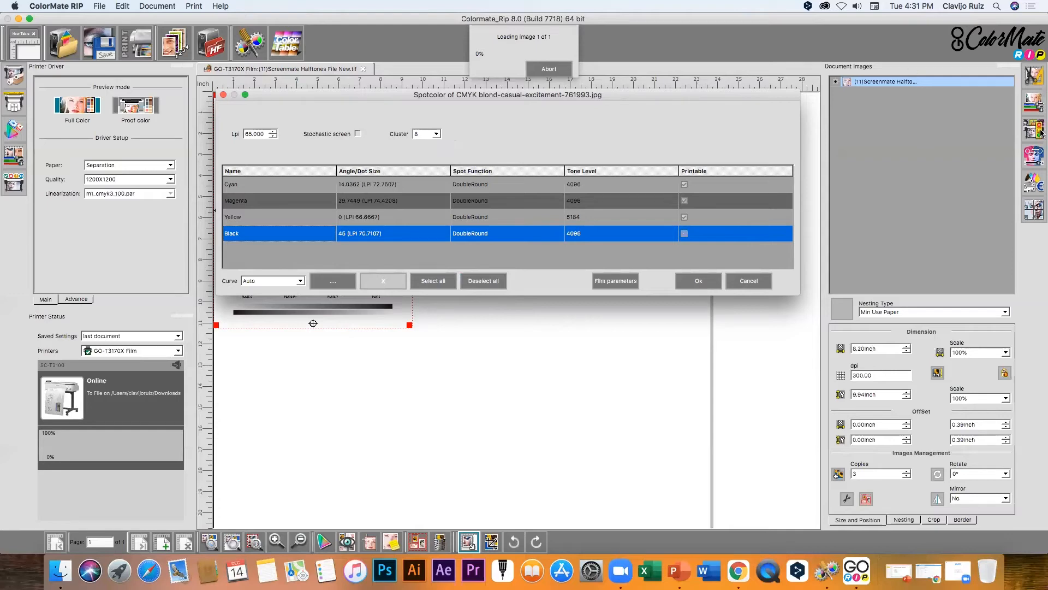
click(717, 281)
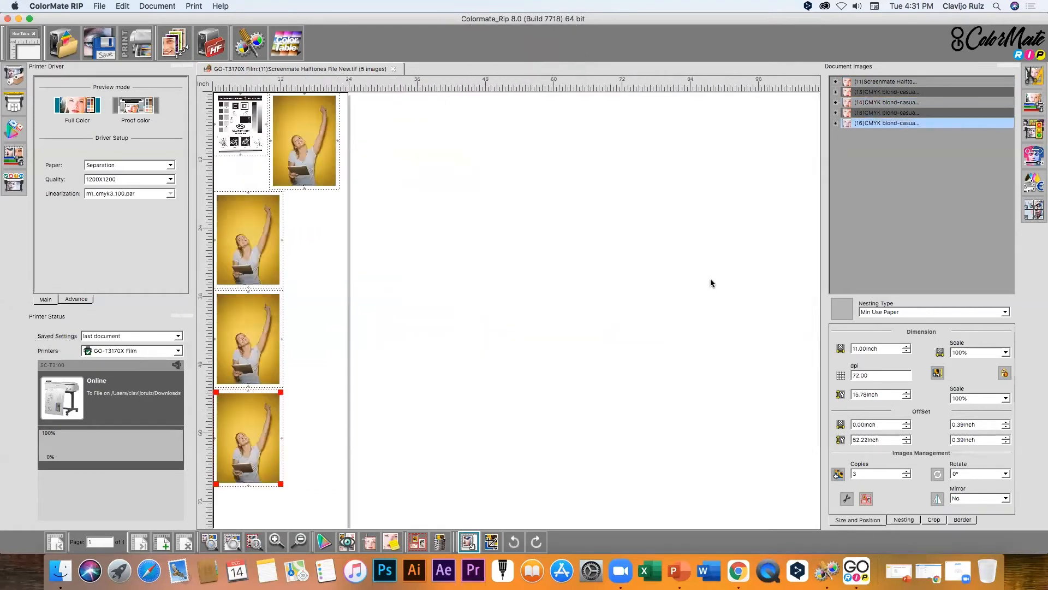
Step: Select the four photo separations and scale them to 50%
drag(408, 180, 275, 434)
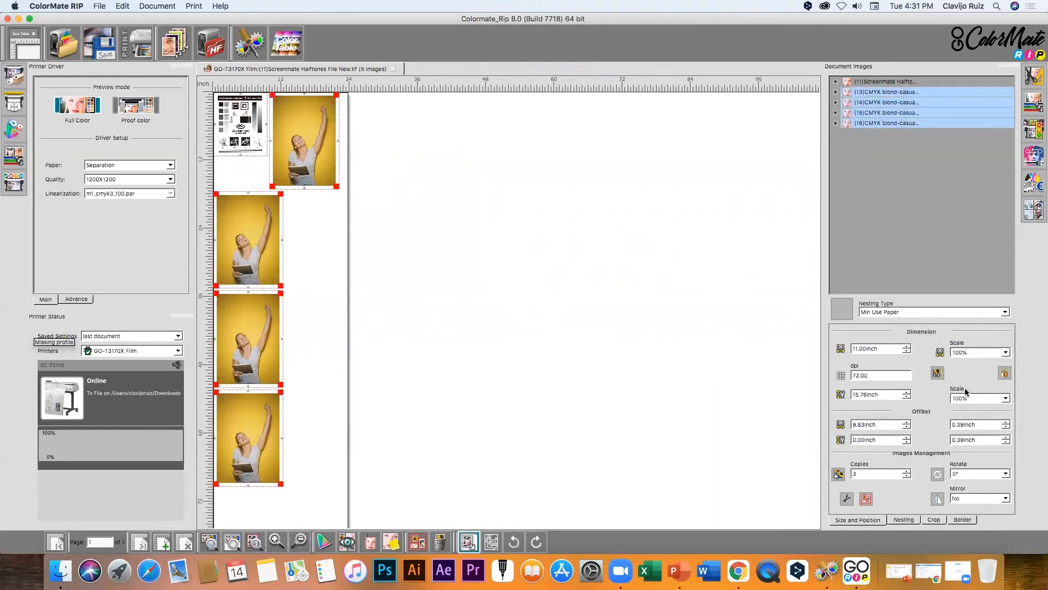
click(1005, 352)
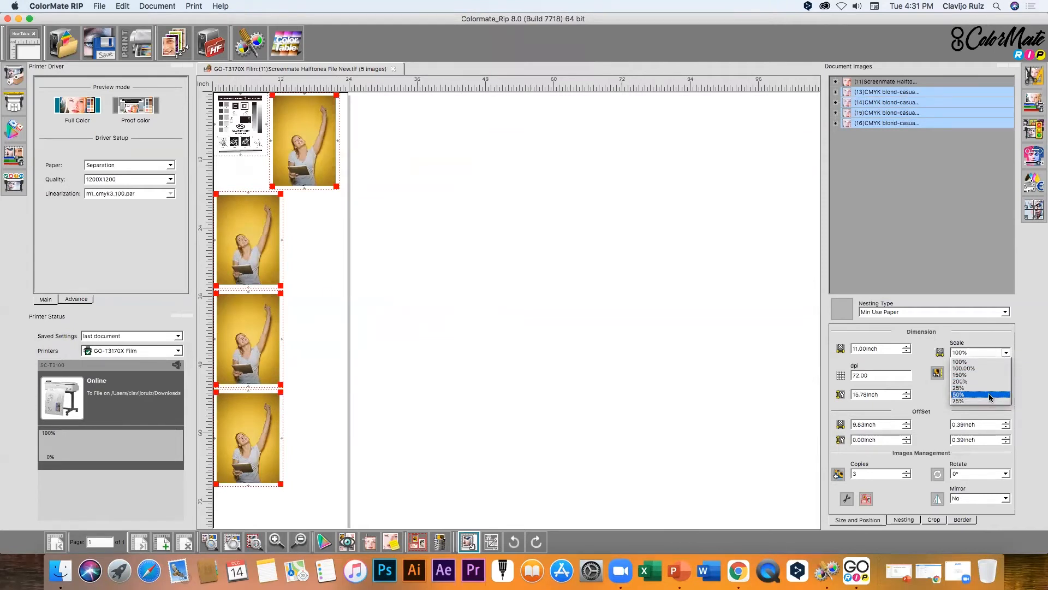
click(982, 361)
text(5)
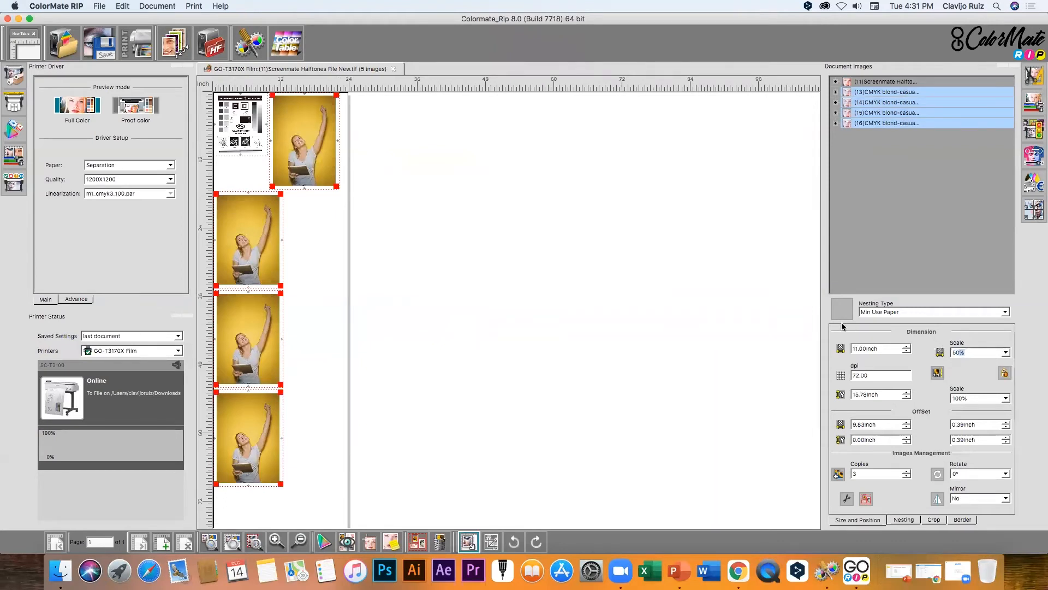
key(Return)
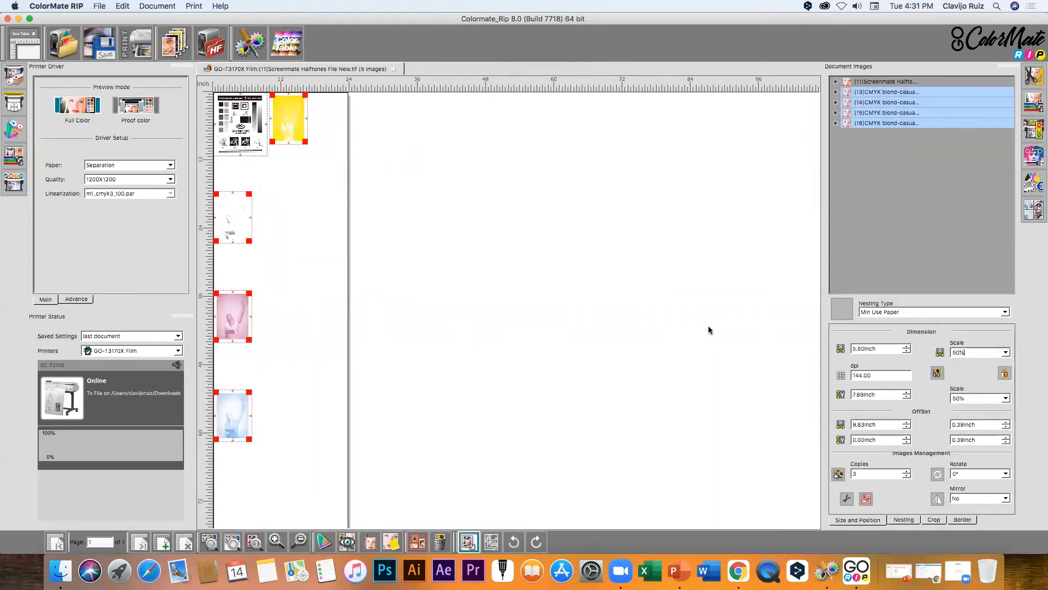
Step: Move the yellow separation down beside the black one, and nest all images with Min Use Paper
click(590, 288)
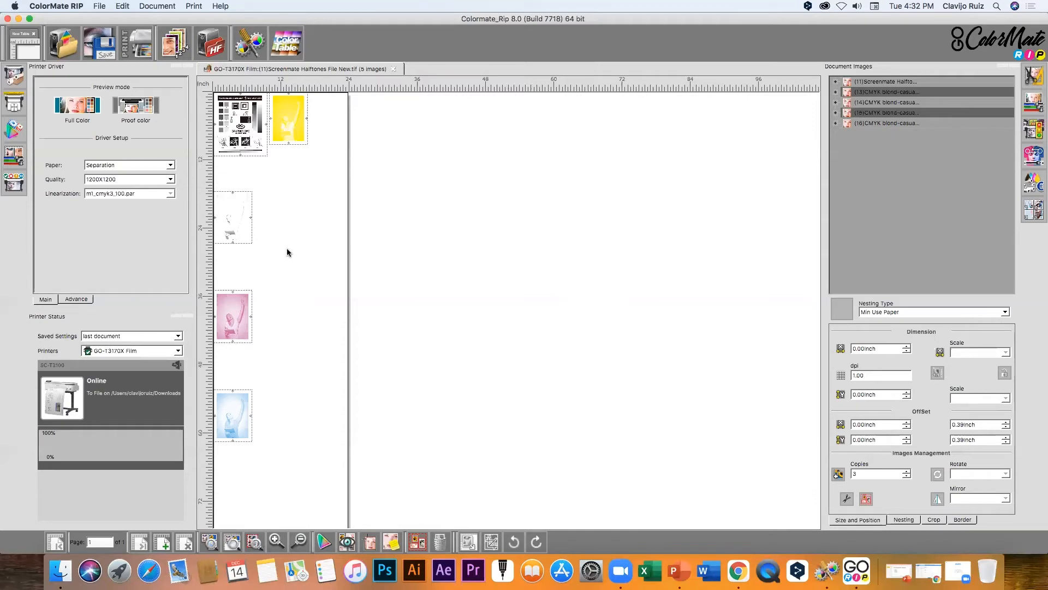
drag(288, 126, 286, 182)
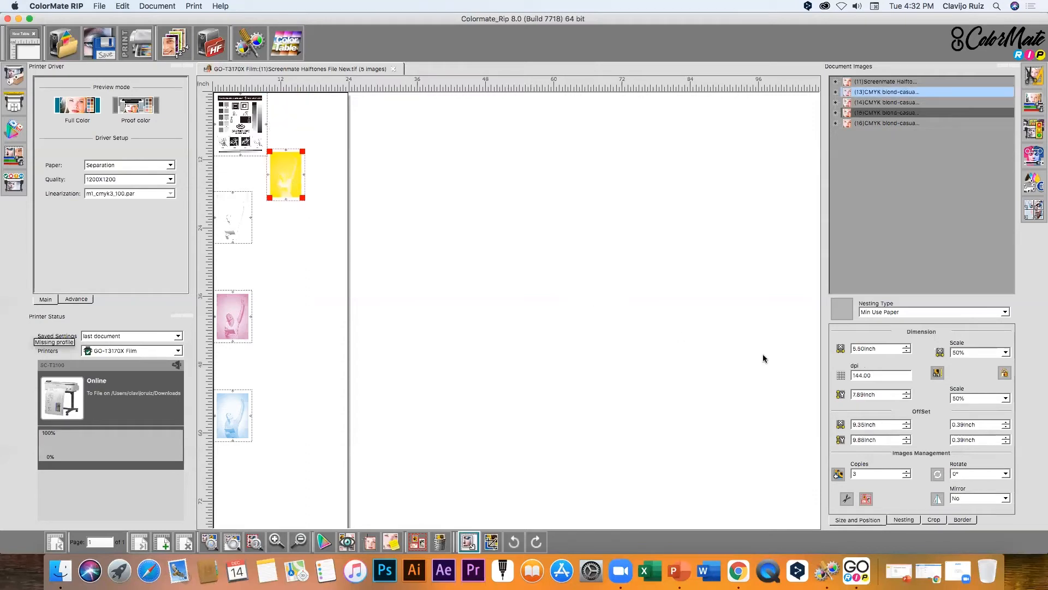
click(842, 313)
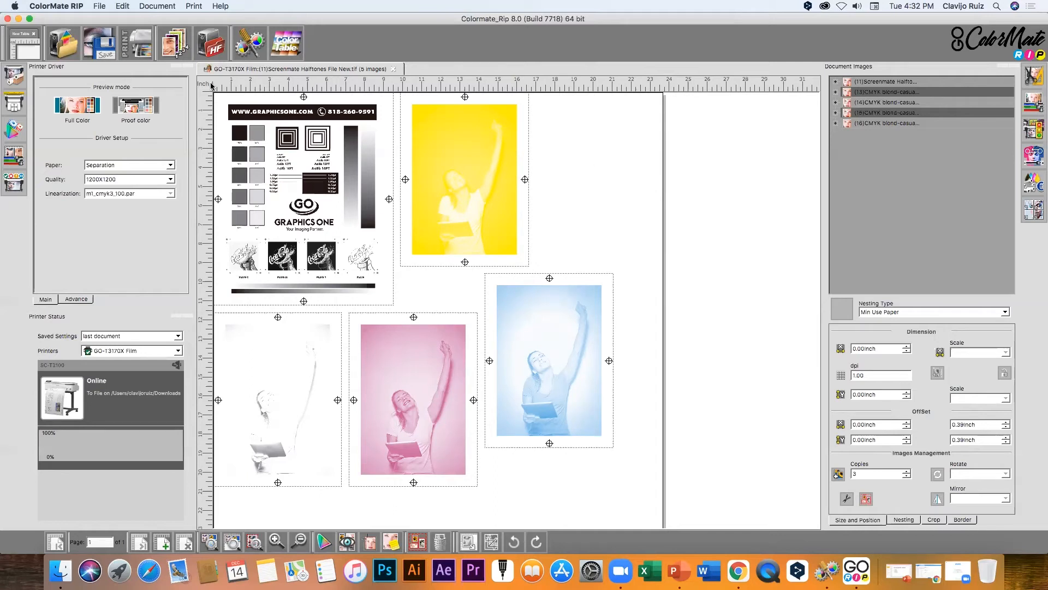
Step: Review the color management settings, return to the printer driver setup, and show the job's cost management
click(17, 130)
click(19, 131)
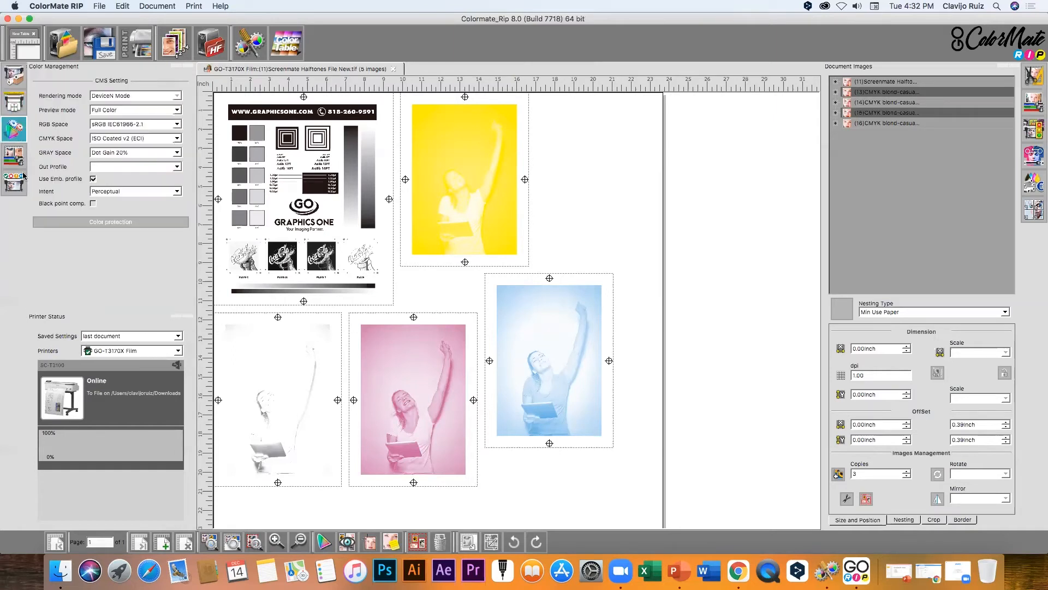
click(7, 80)
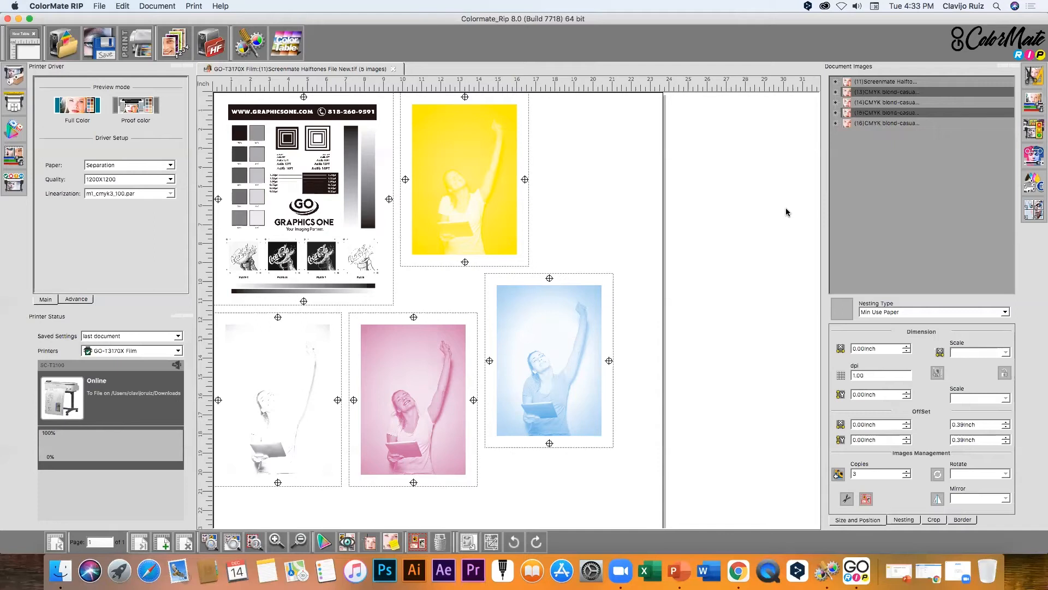
click(1039, 185)
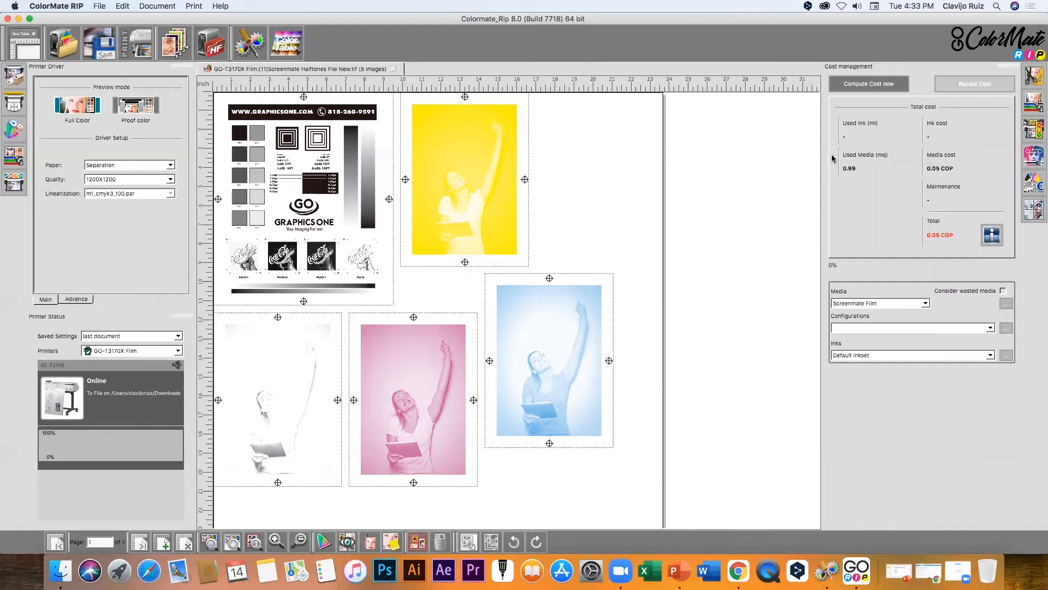
Step: Review the Screenmate Film entry's class, cost and width in the job's media list, and close the list
click(1006, 304)
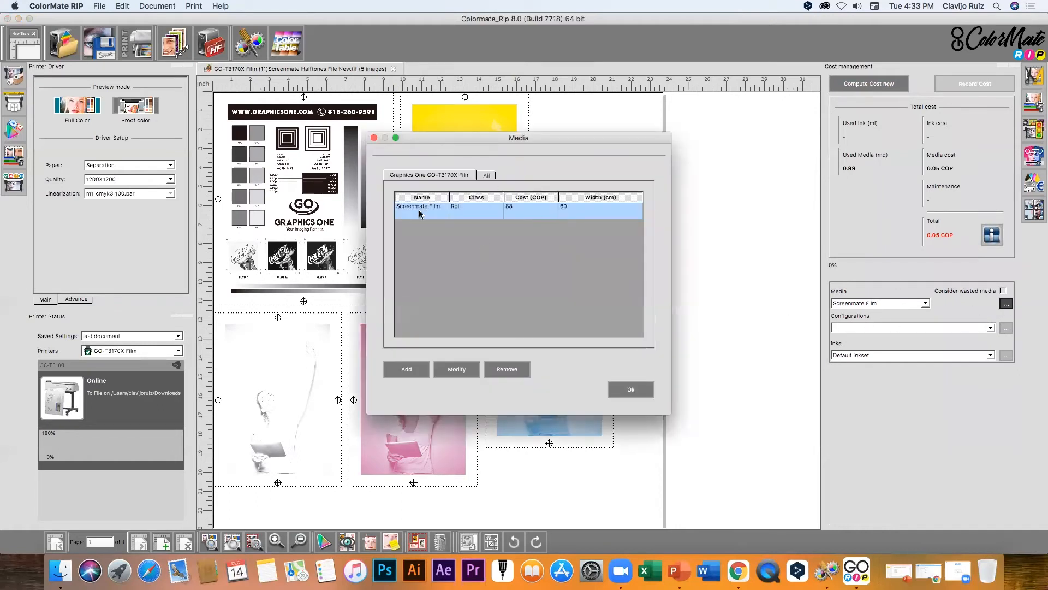
click(478, 217)
click(522, 215)
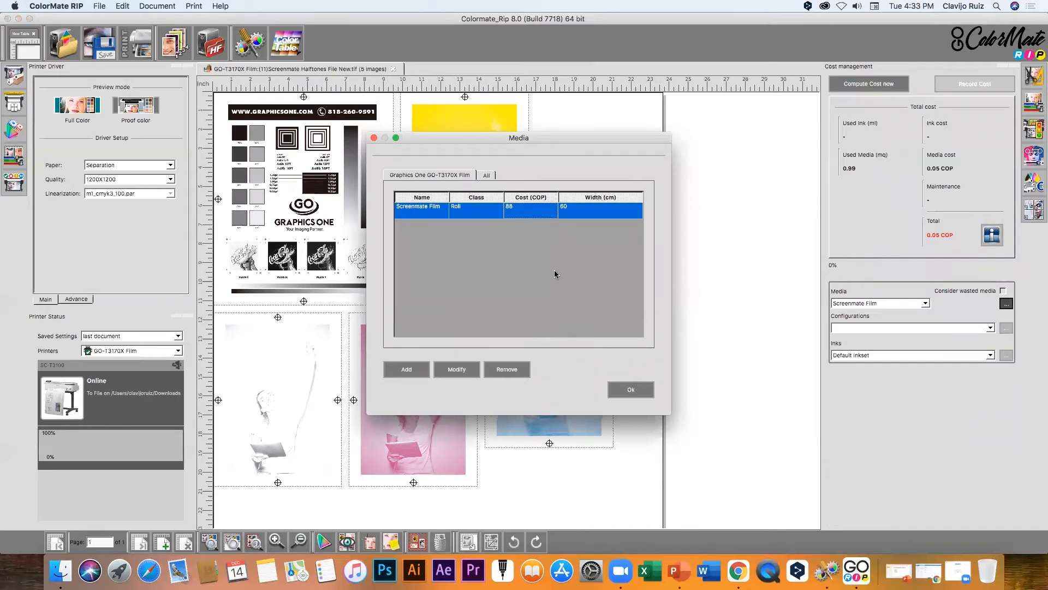
click(632, 390)
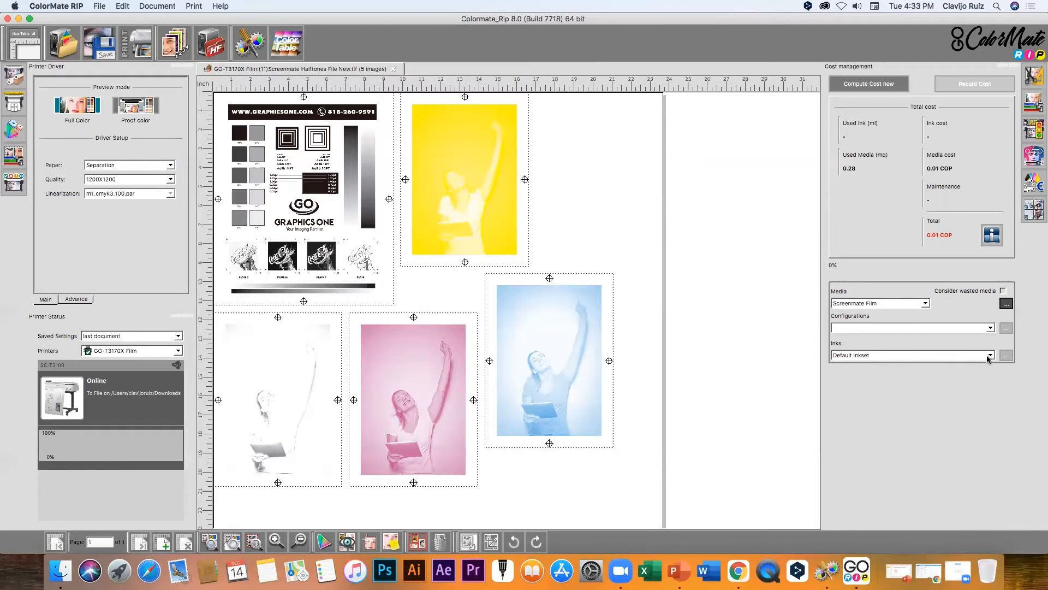
Step: Review the ink prices and capacities of the Default inkset, and return to the document images list
click(990, 357)
click(1008, 356)
click(1008, 356)
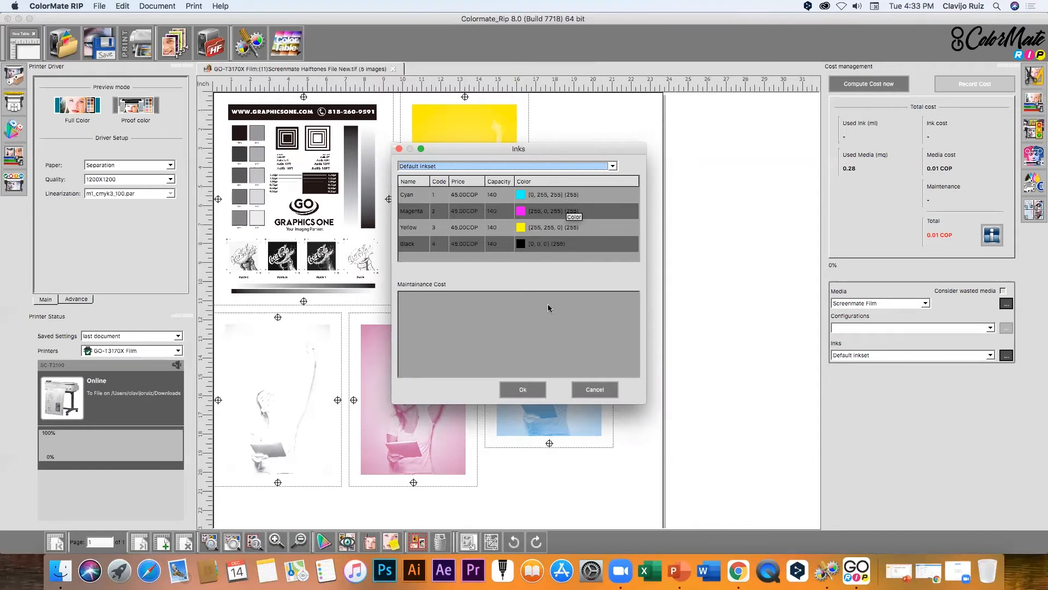
click(523, 389)
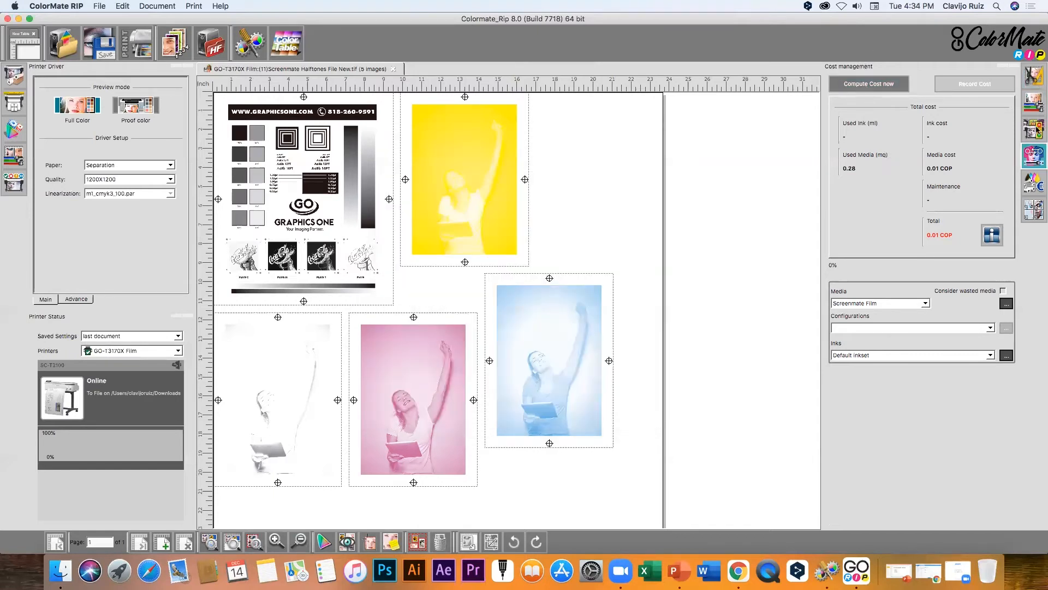
click(1037, 72)
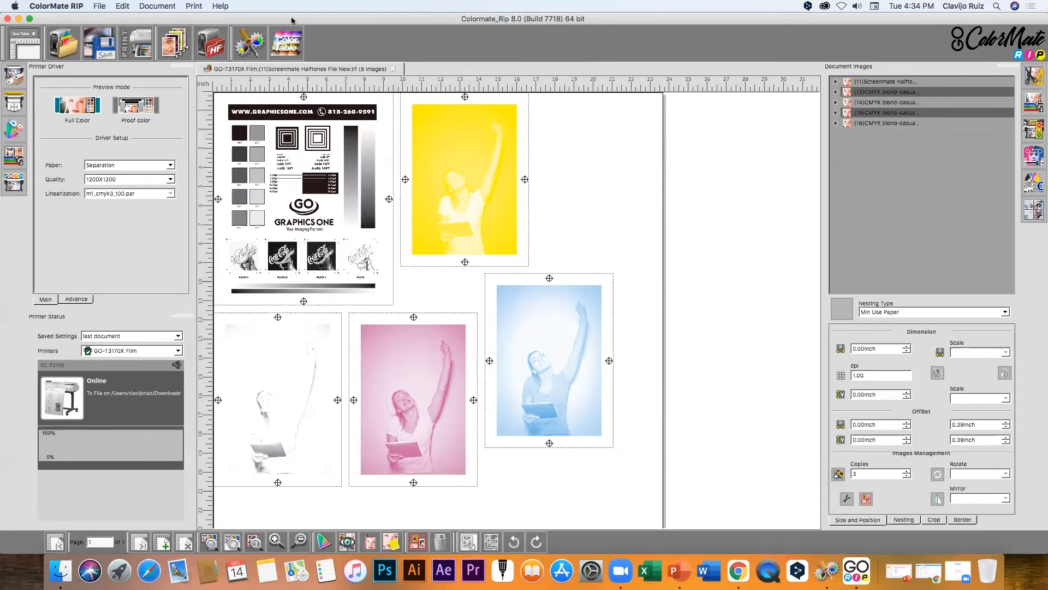
Step: View the ColorMate RIP user manual, skim its opening pages, and close it
click(220, 7)
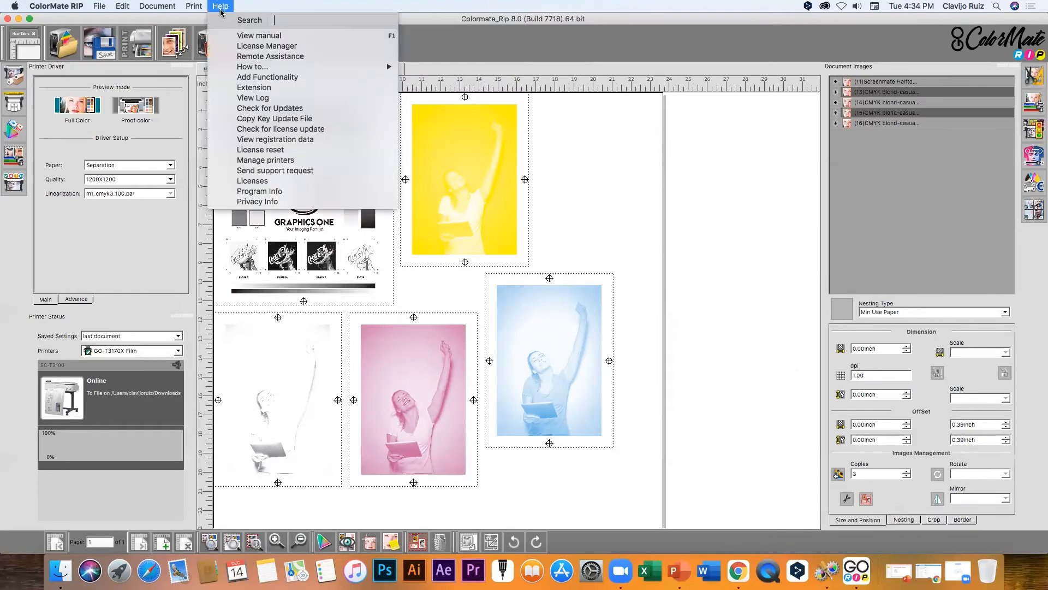
click(258, 36)
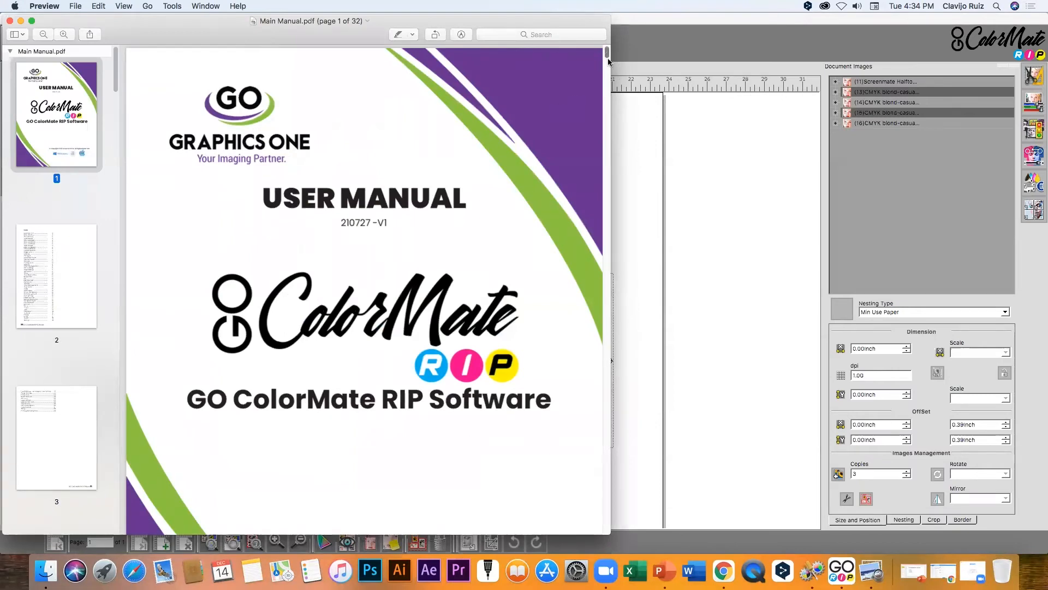
scroll(608, 58, down, 6)
mouse_move(610, 73)
mouse_down()
mouse_move(590, 456)
mouse_move(619, 304)
mouse_move(637, 36)
mouse_up()
click(10, 21)
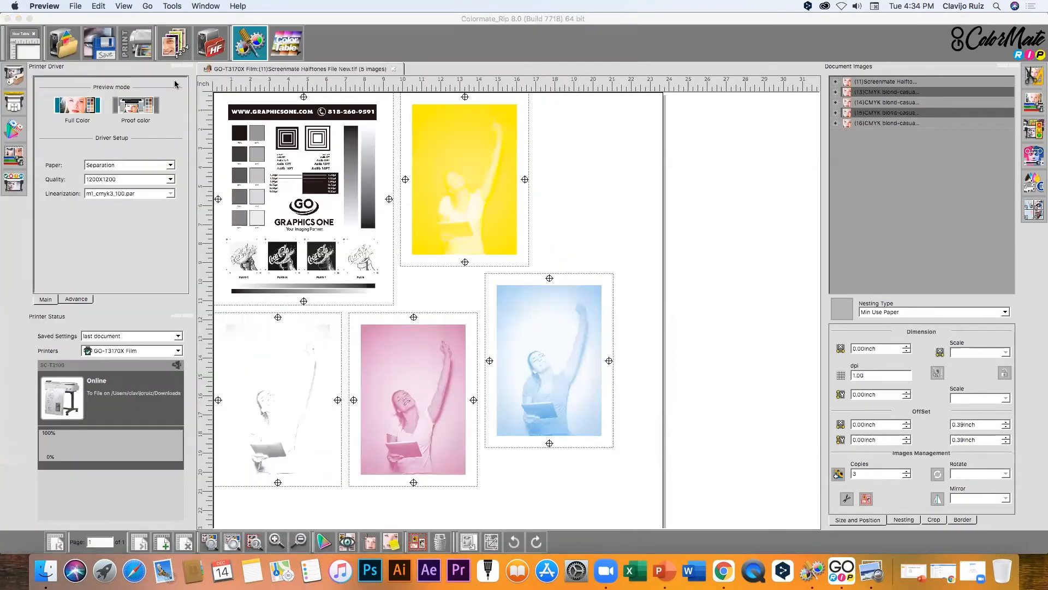
Step: Read through the how-to guide "06 - Screen Film option" on separation and direct printing modes, and close it
click(239, 6)
click(238, 7)
click(682, 219)
click(227, 8)
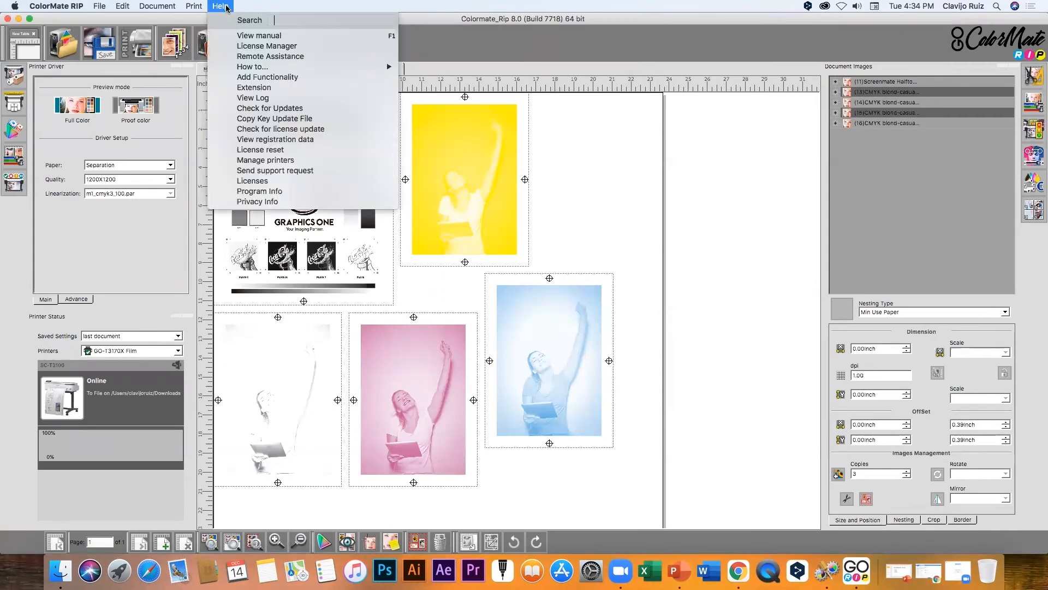
mouse_move(256, 66)
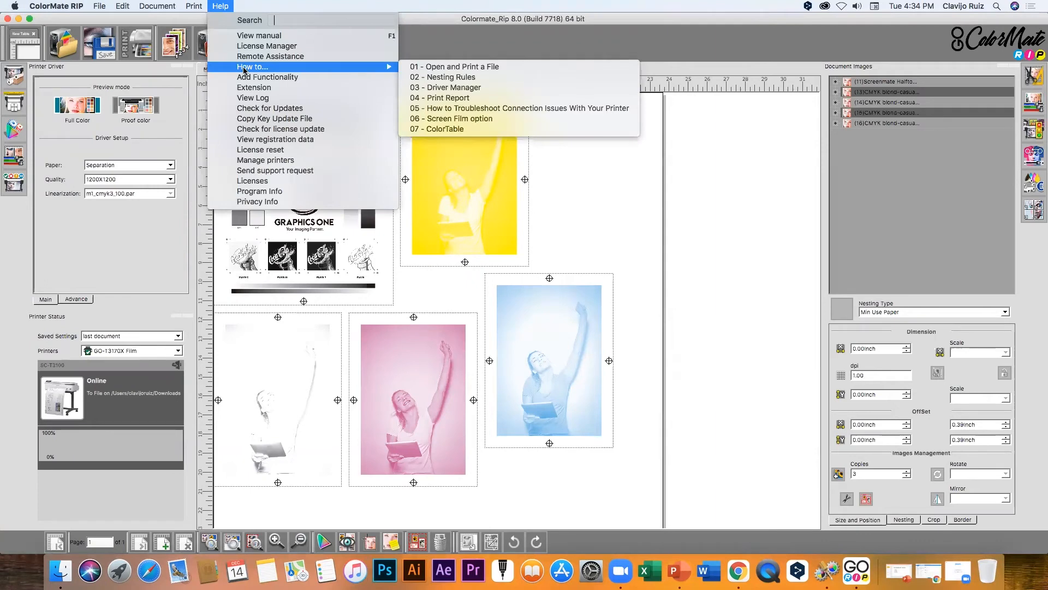
click(471, 125)
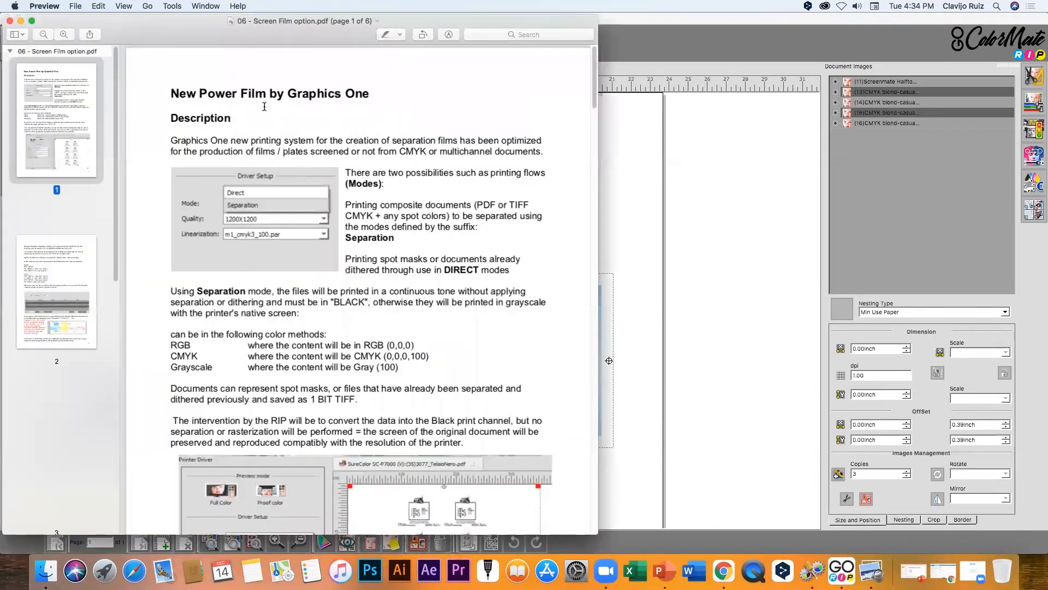
scroll(591, 119, down, 15)
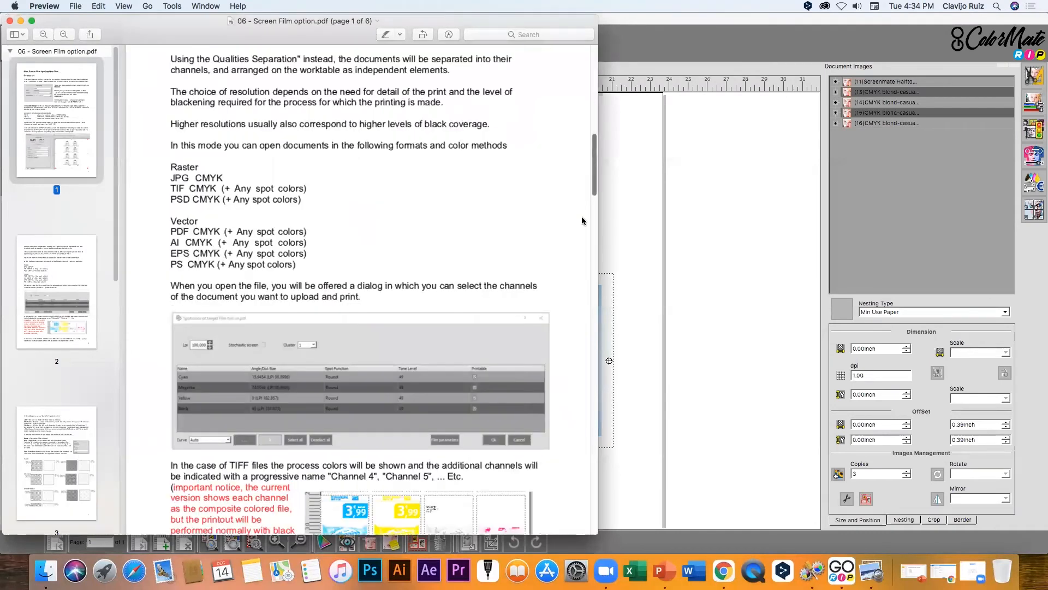
drag(591, 245, 602, 164)
click(9, 21)
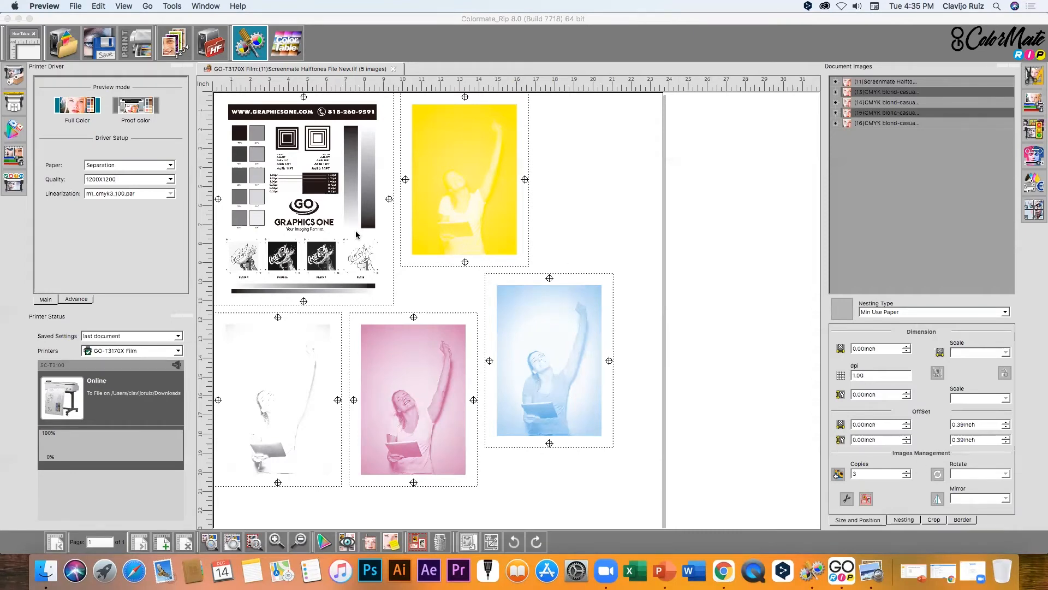
Step: Print the nested five-image job from the print preview and show the printing queue
click(135, 45)
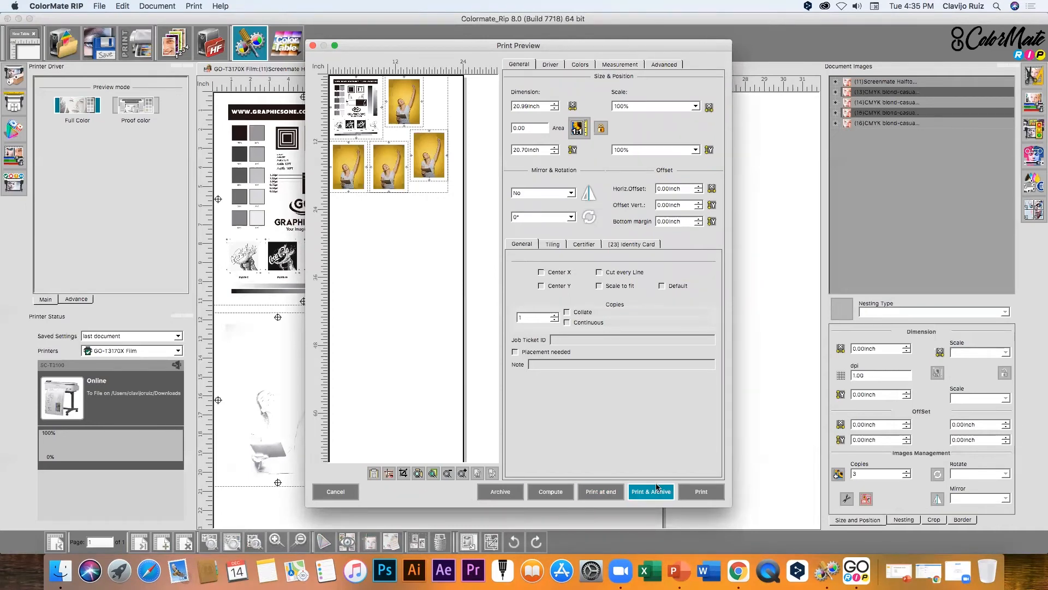
click(707, 494)
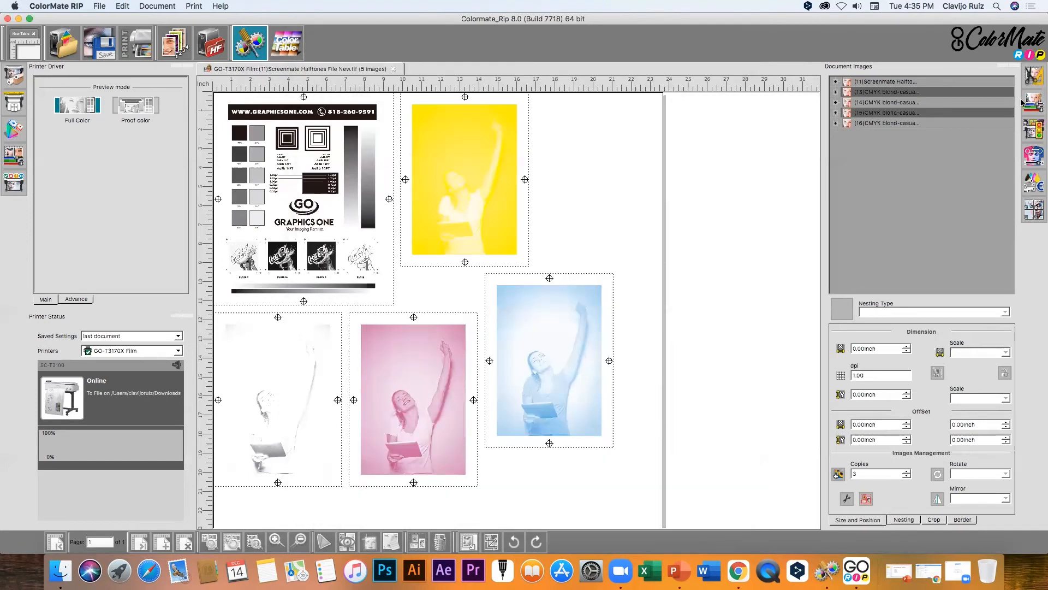
click(1041, 78)
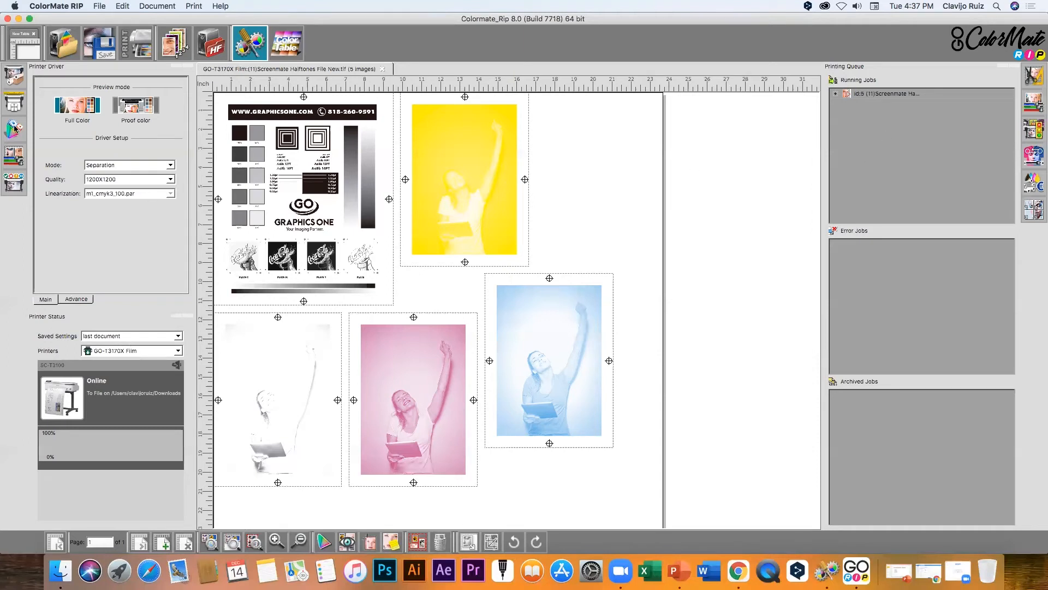
Step: Start adding a new printer port and choose Epson as the vendor
click(99, 8)
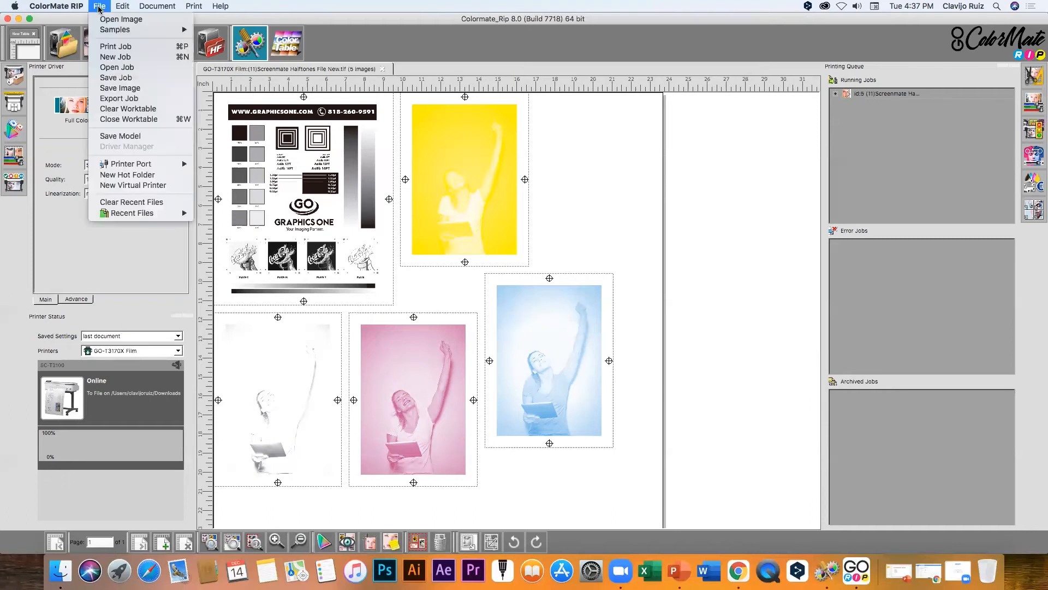
mouse_move(132, 164)
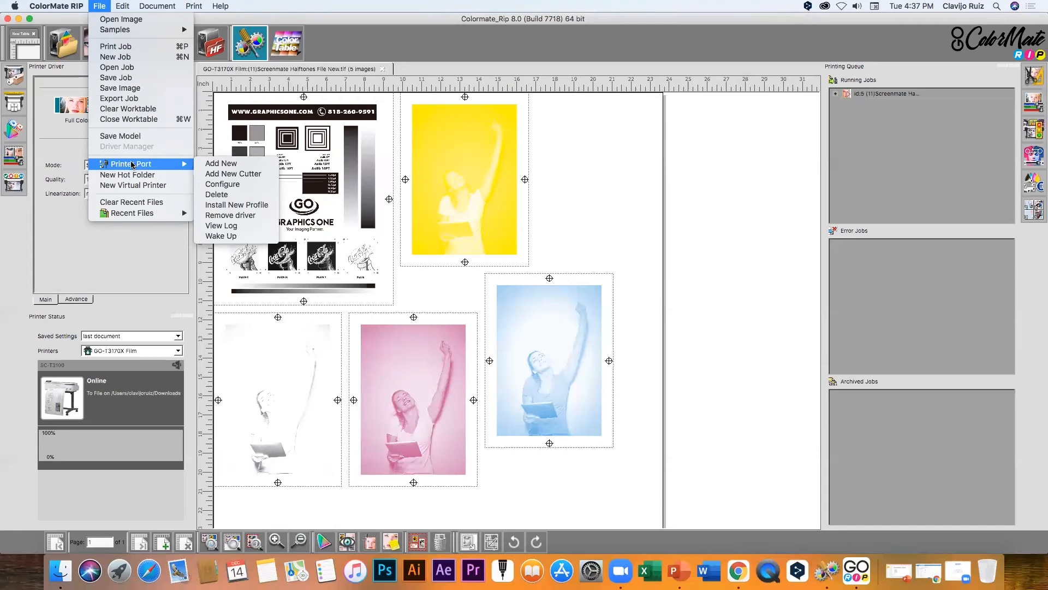
click(237, 164)
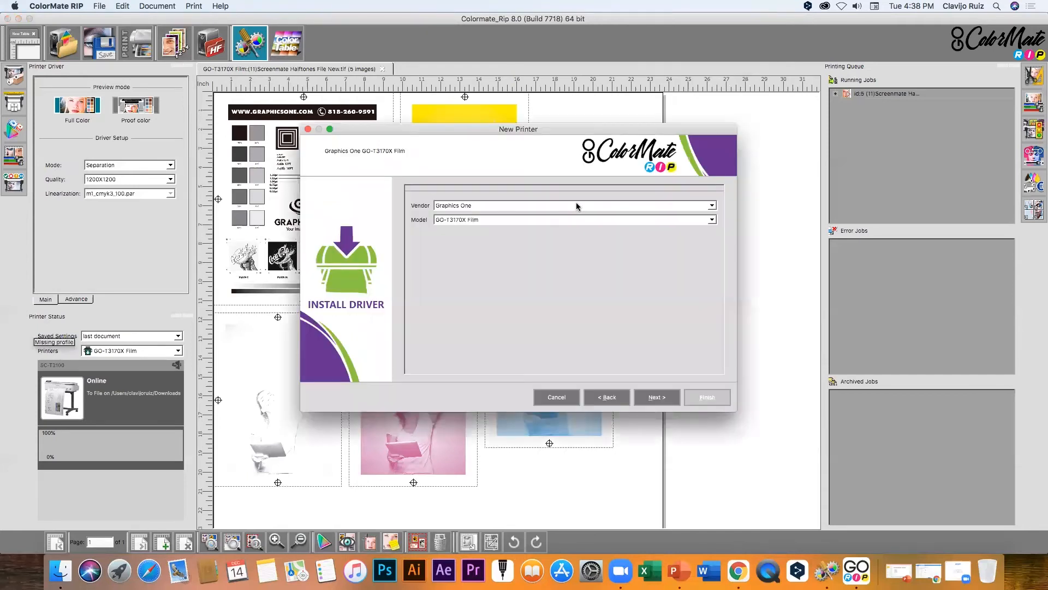
click(712, 206)
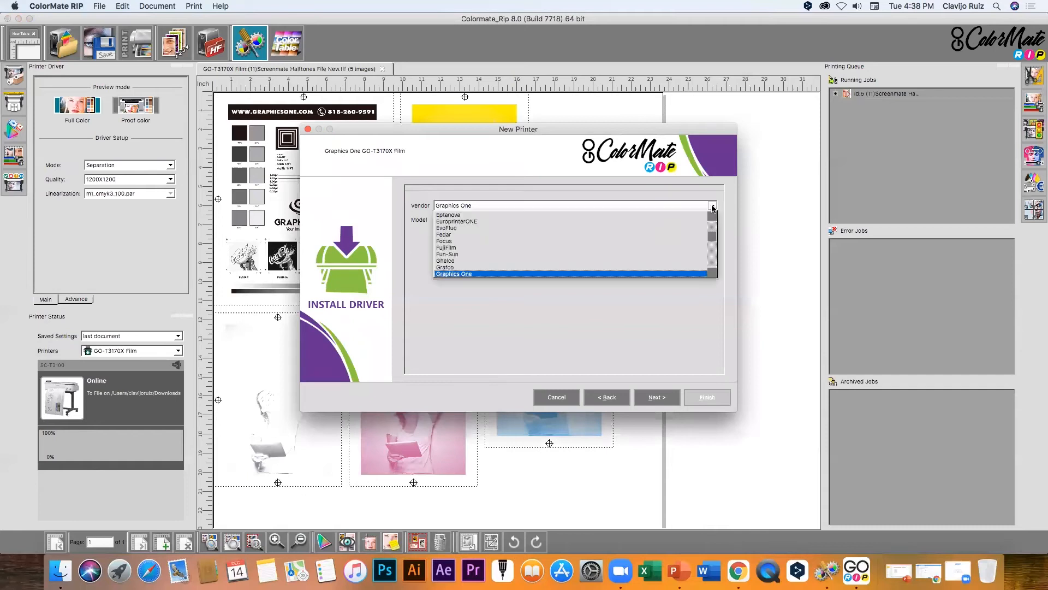
mouse_move(714, 237)
mouse_down()
mouse_move(717, 246)
mouse_move(717, 236)
mouse_up()
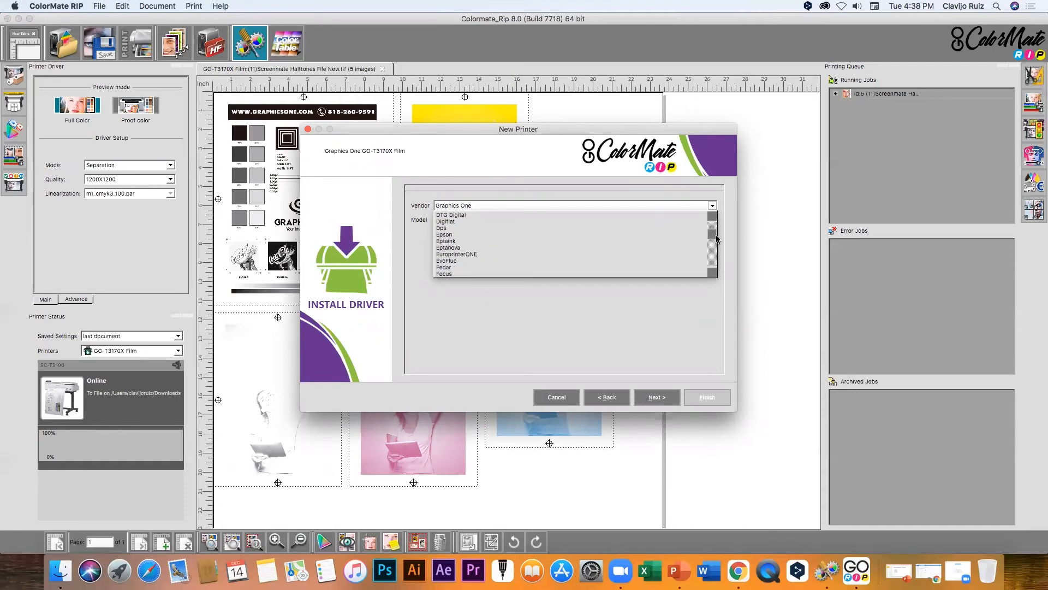
click(528, 236)
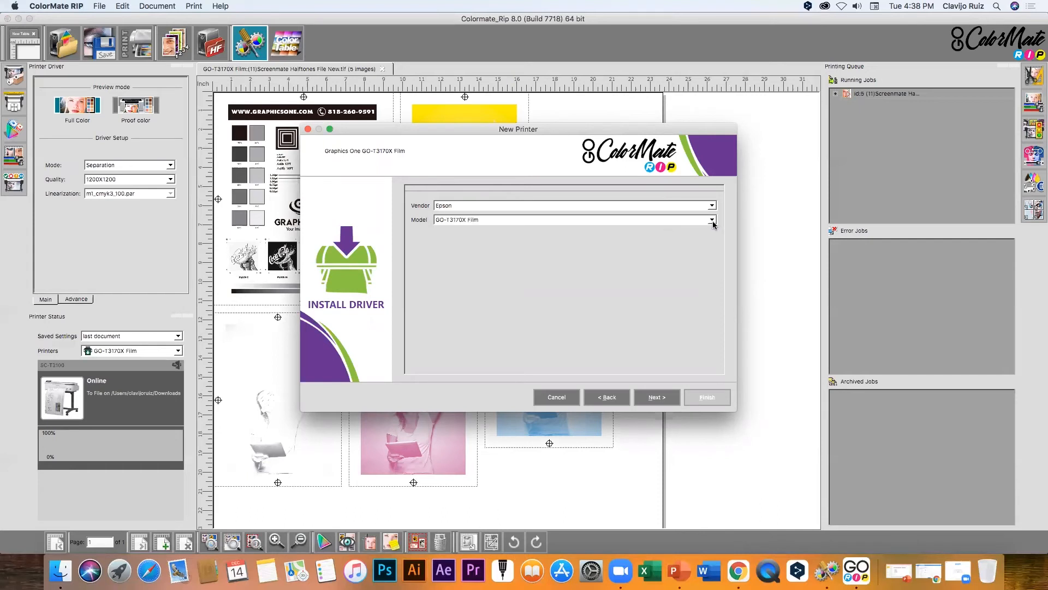
Step: Look through the Epson models available for the new printer, and cancel the printer installation
click(712, 220)
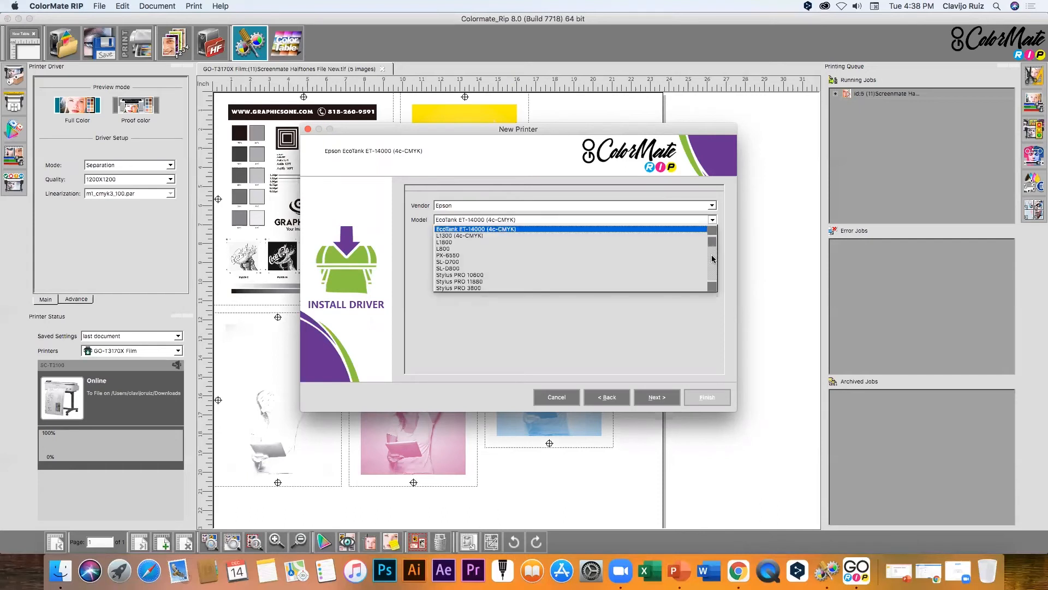
click(713, 220)
click(714, 221)
scroll(712, 268, down, 10)
scroll(637, 404, up, 10)
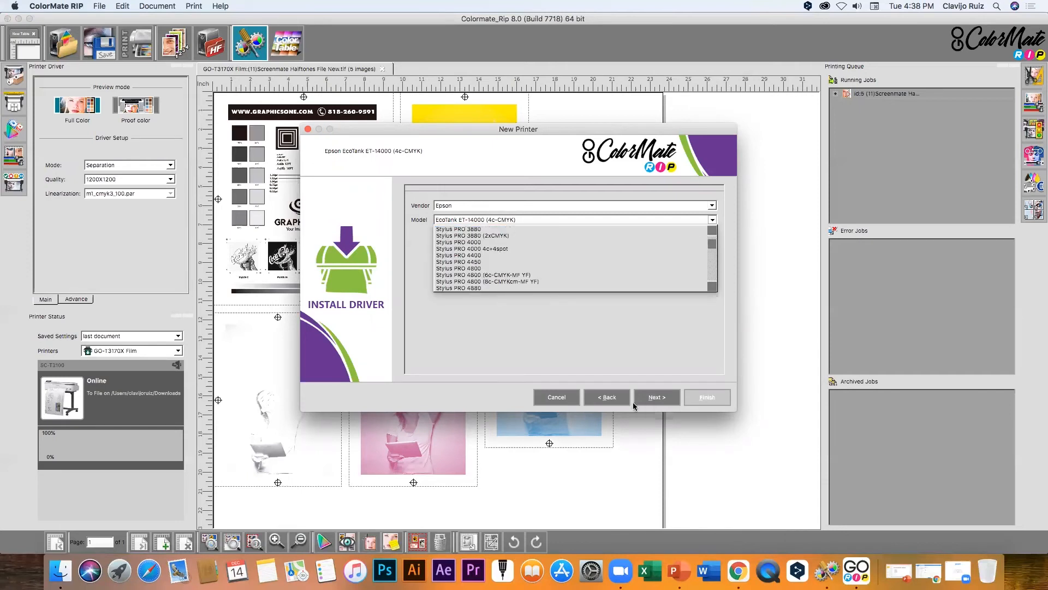
scroll(619, 368, up, 5)
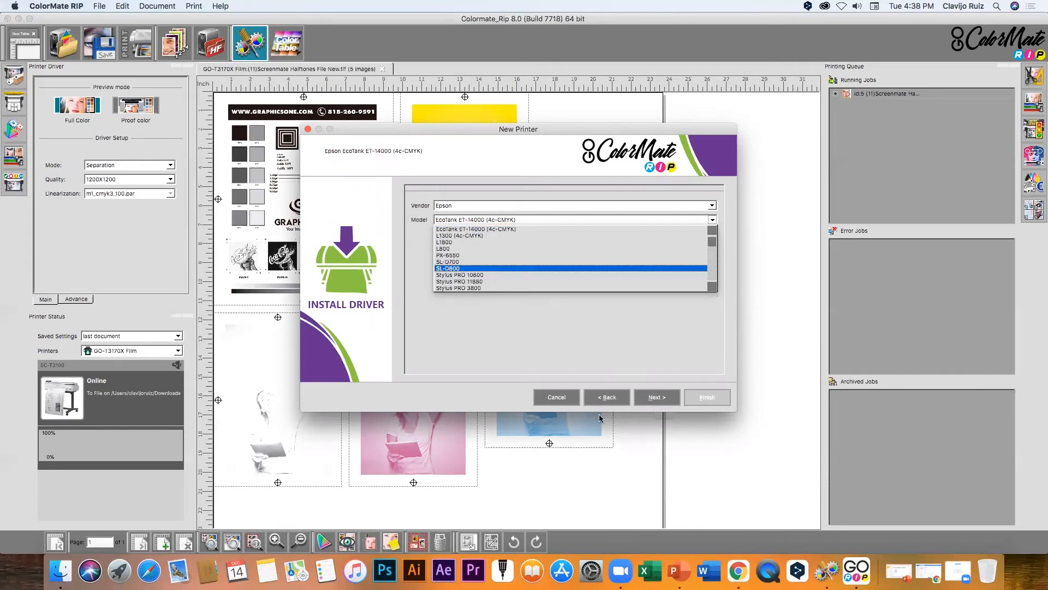
click(308, 130)
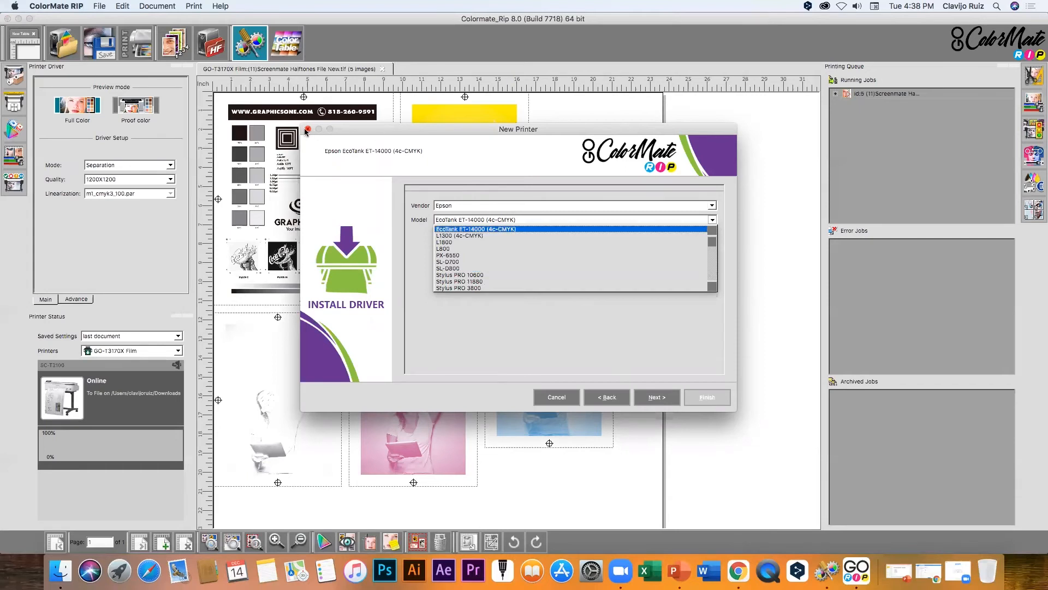
click(542, 392)
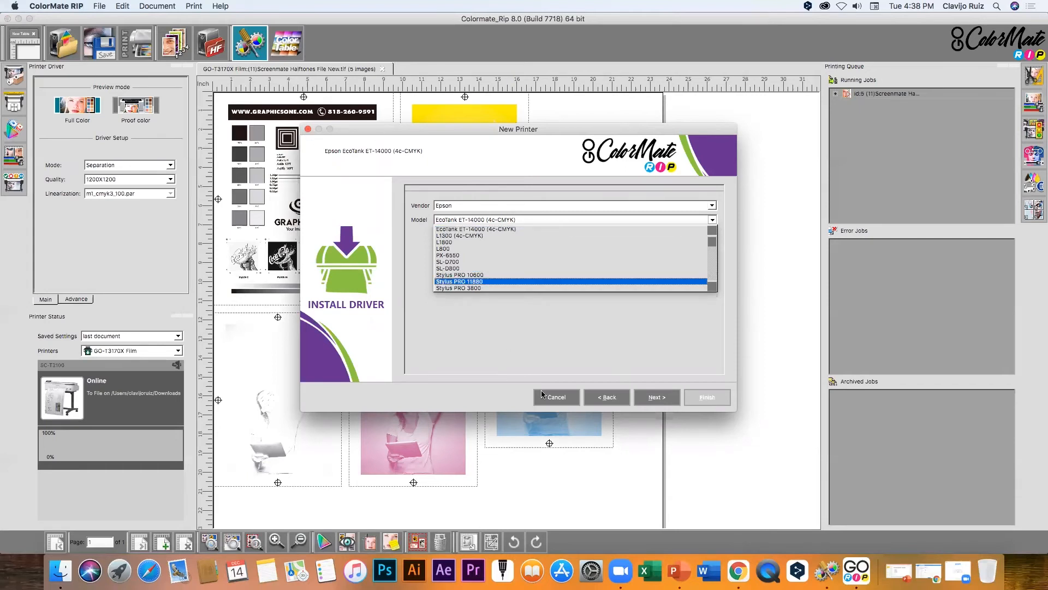
click(551, 400)
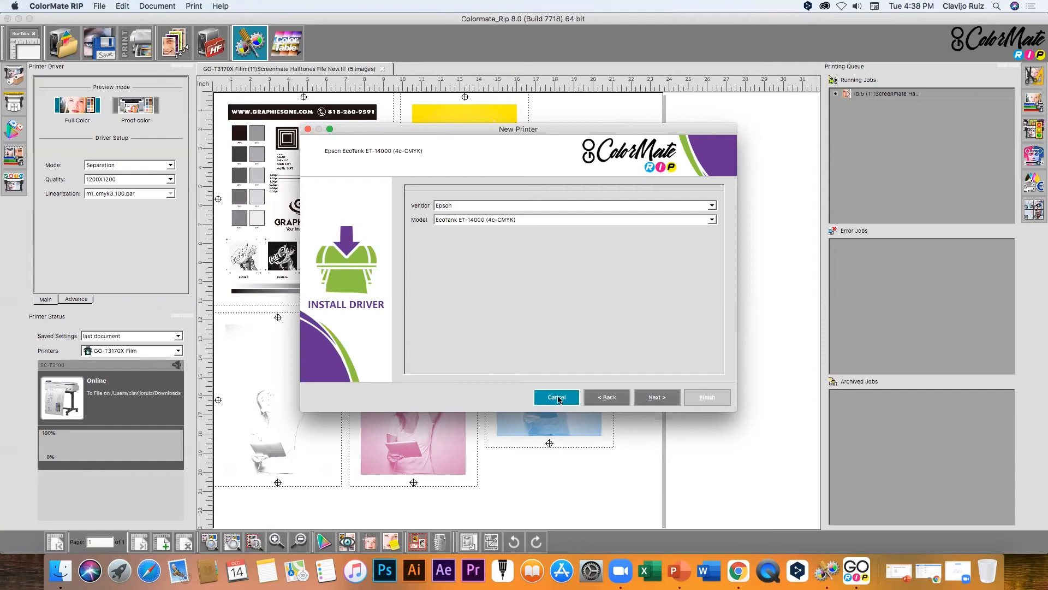
click(557, 398)
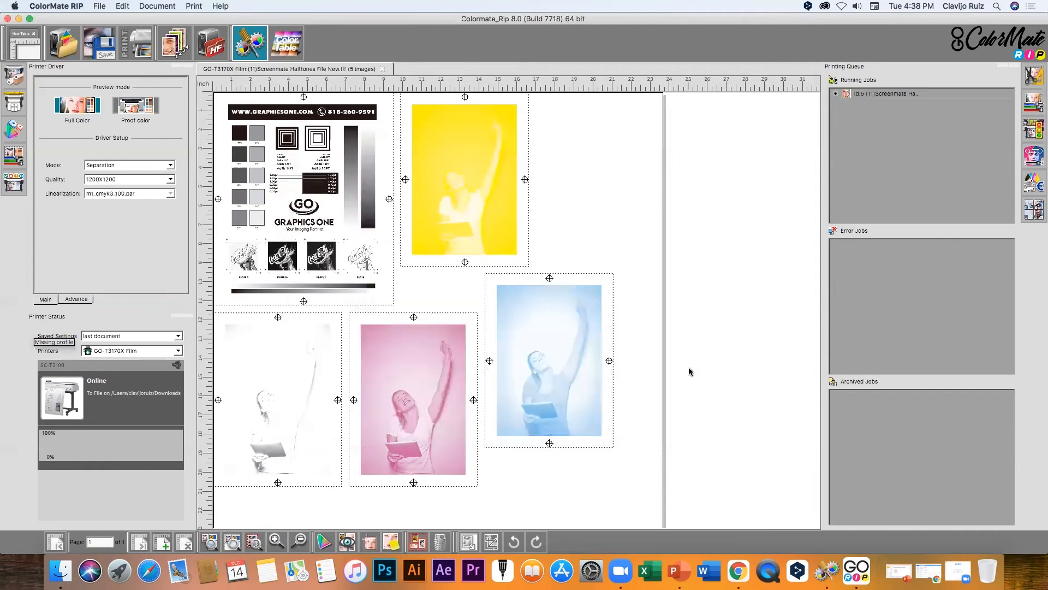
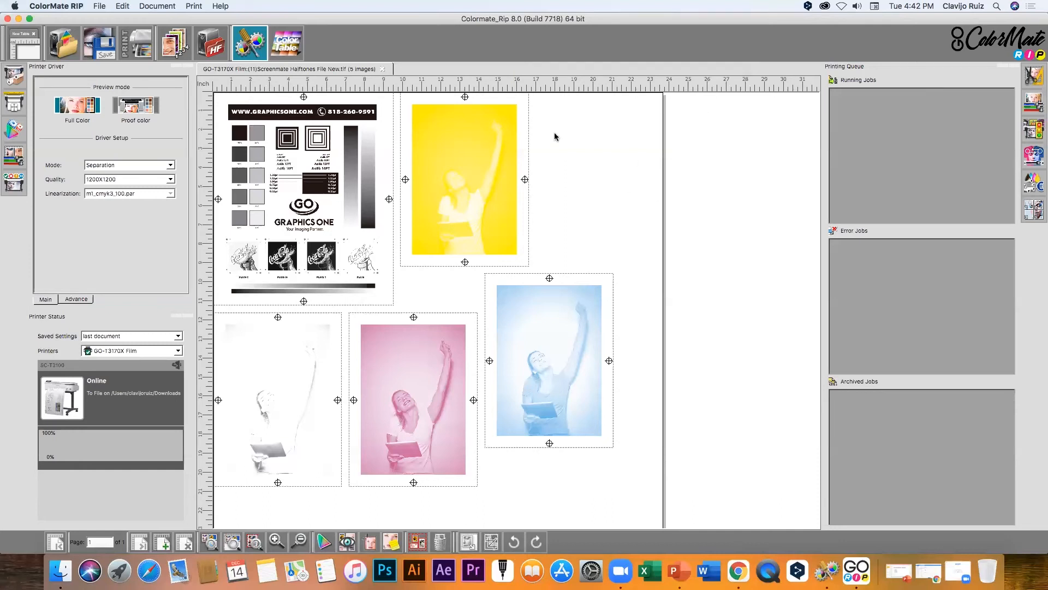
Step: Start adding a new printer port and choose Epson as the vendor
click(99, 6)
mouse_move(127, 164)
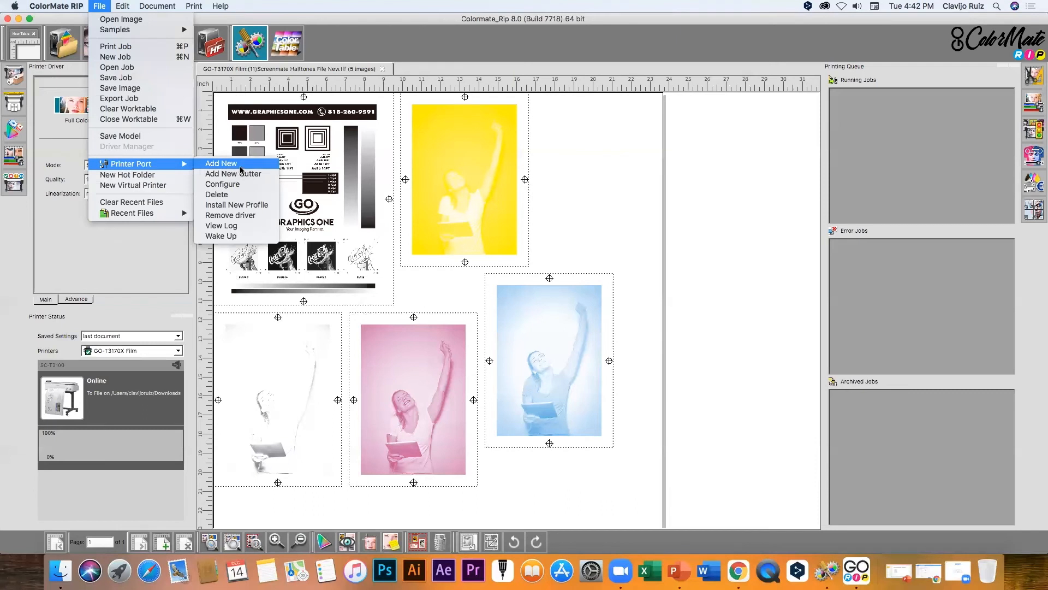
click(254, 164)
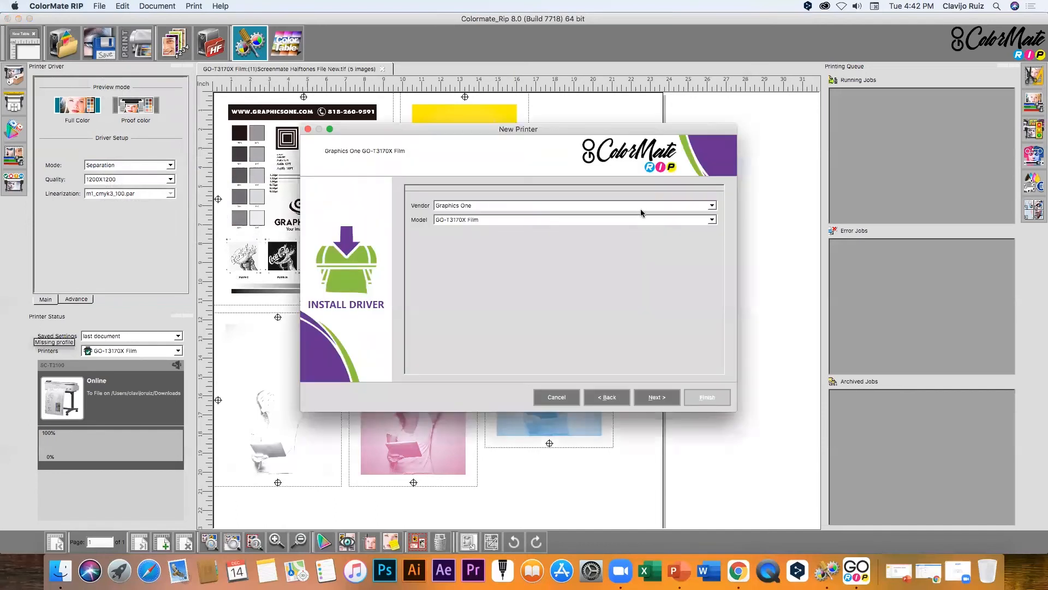
click(571, 205)
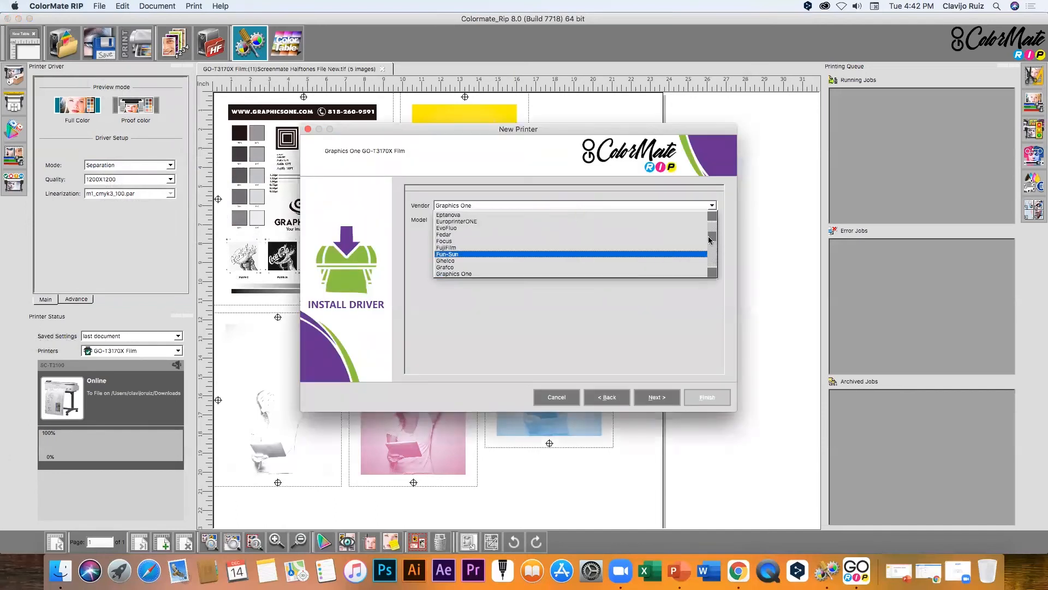
mouse_move(714, 237)
mouse_down()
mouse_move(714, 225)
mouse_move(718, 237)
mouse_up()
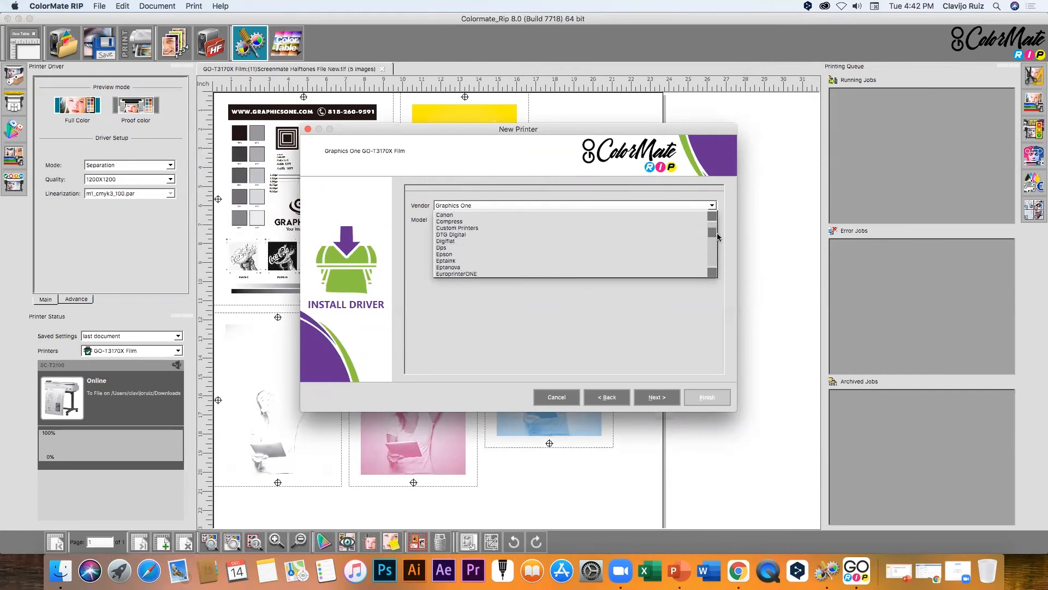
click(527, 254)
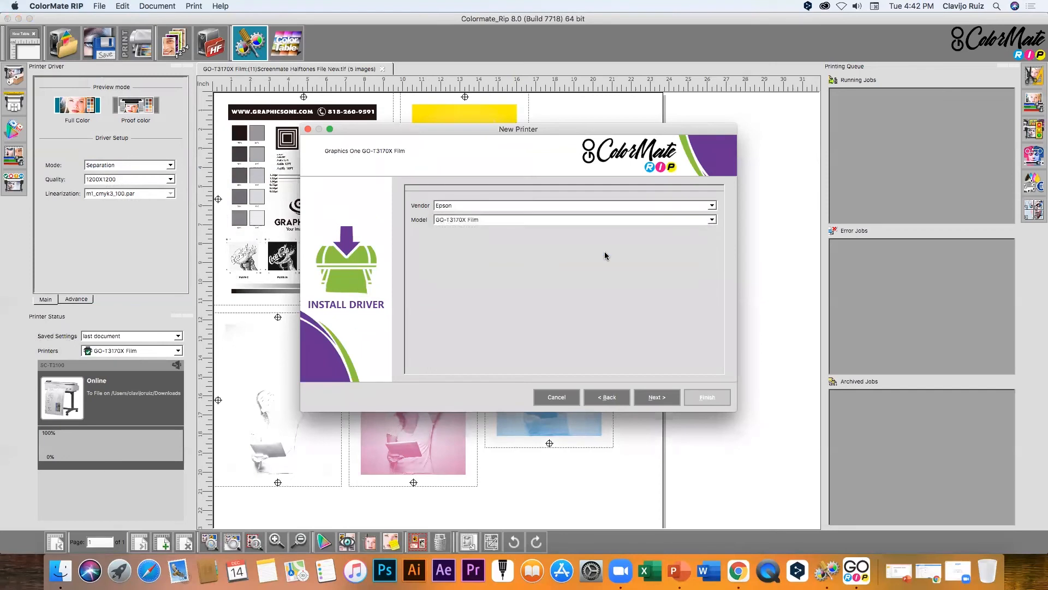
Step: Choose the Epson model Stylus PRO 4900 for the new printer and continue to its port settings
click(712, 220)
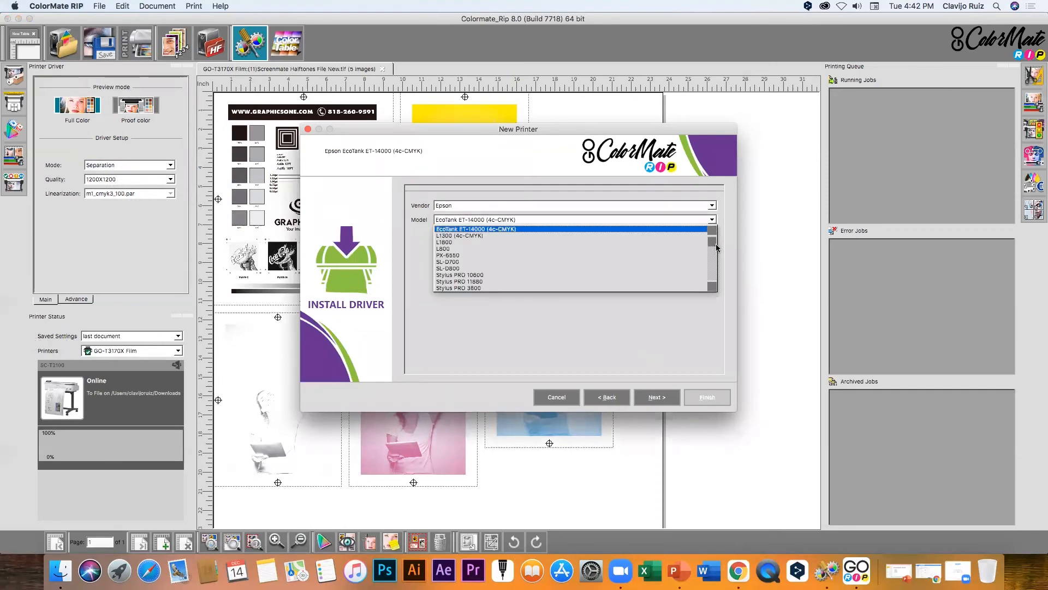
scroll(714, 252, down, 5)
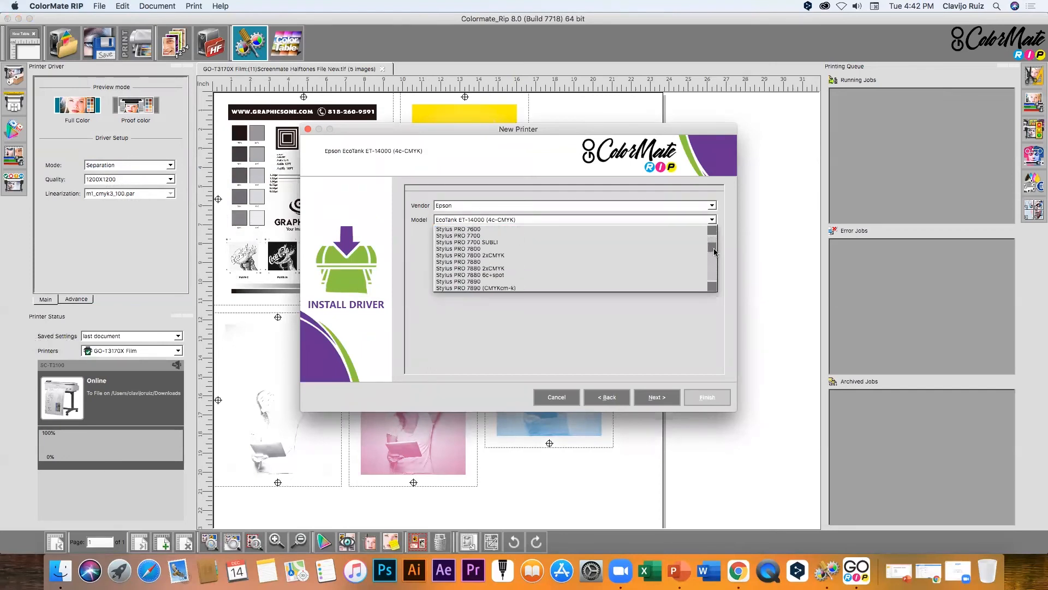
scroll(714, 252, up, 2)
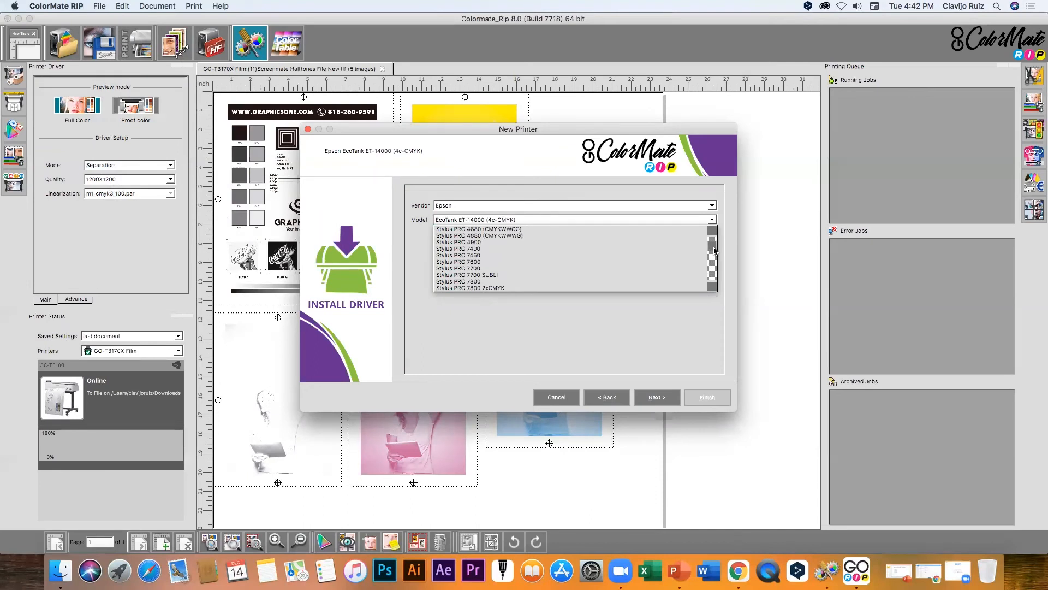
click(496, 243)
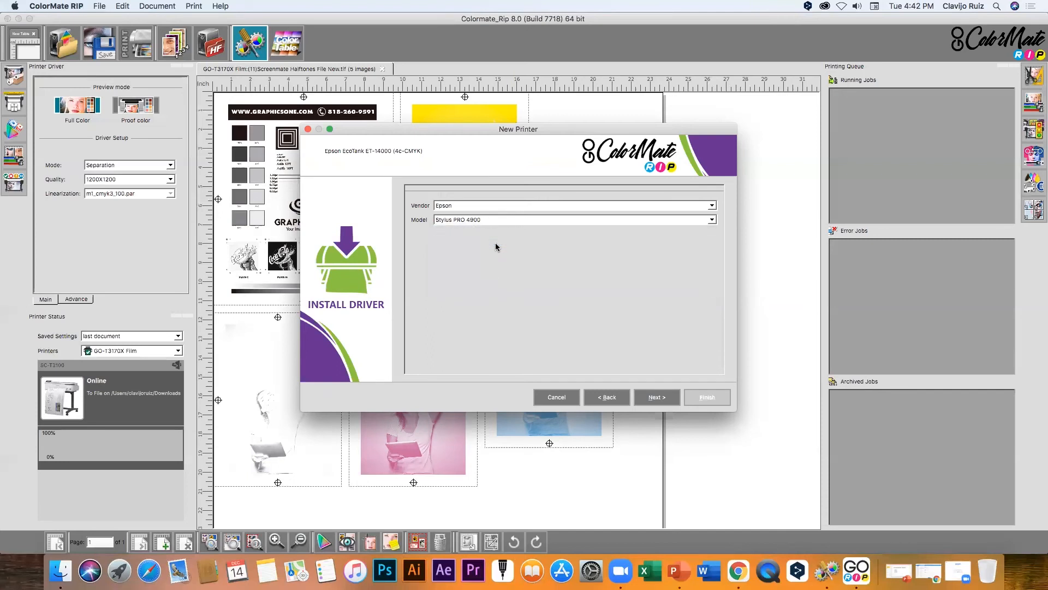
click(652, 398)
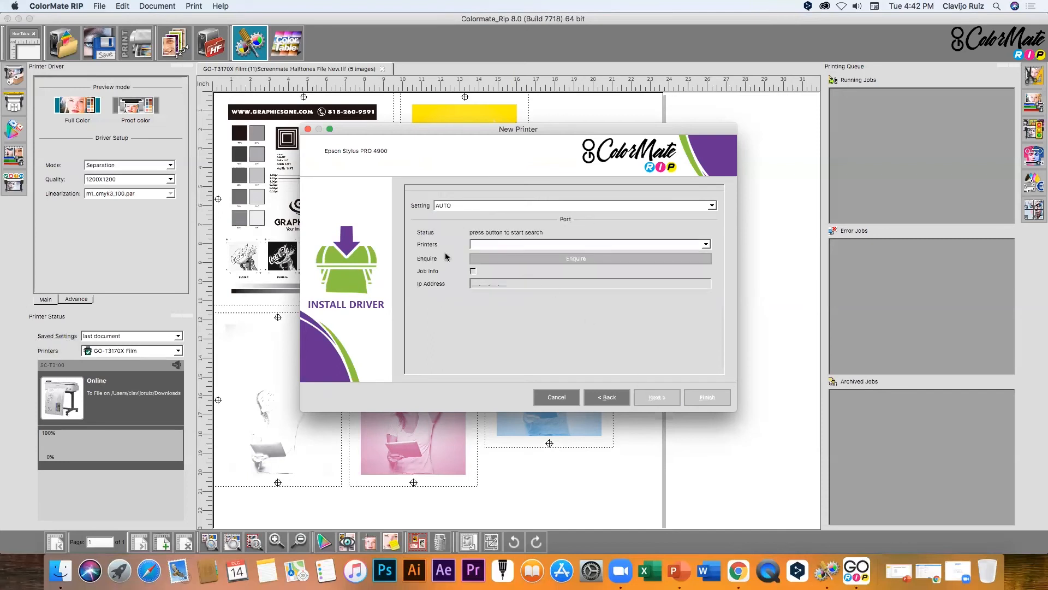
Step: Set the new printer's port to TO FILE with the Downloads folder as output path, and finish the printer setup
click(564, 260)
click(712, 206)
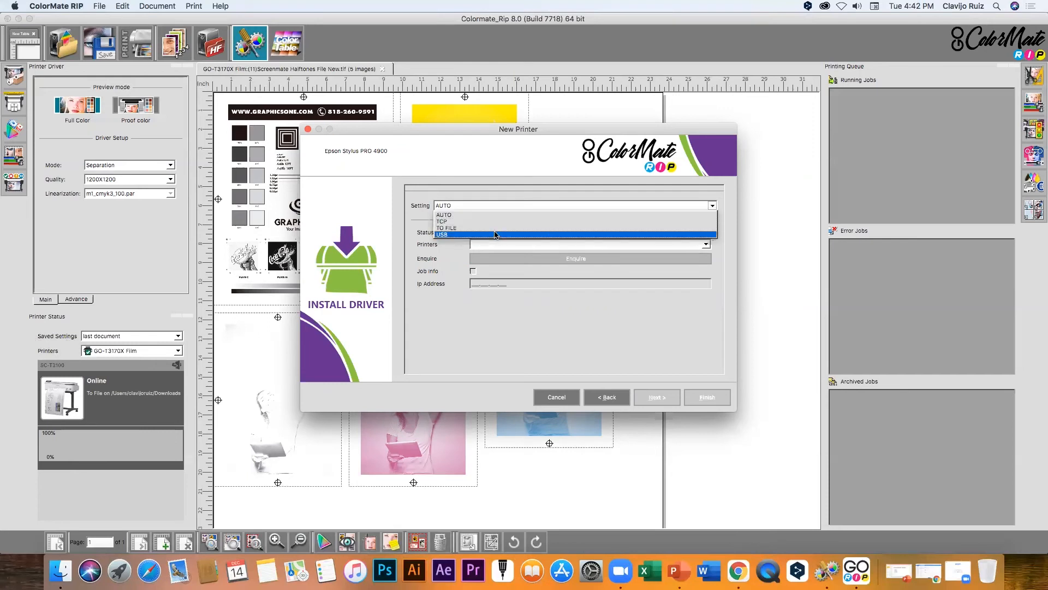
click(496, 230)
click(496, 207)
click(519, 225)
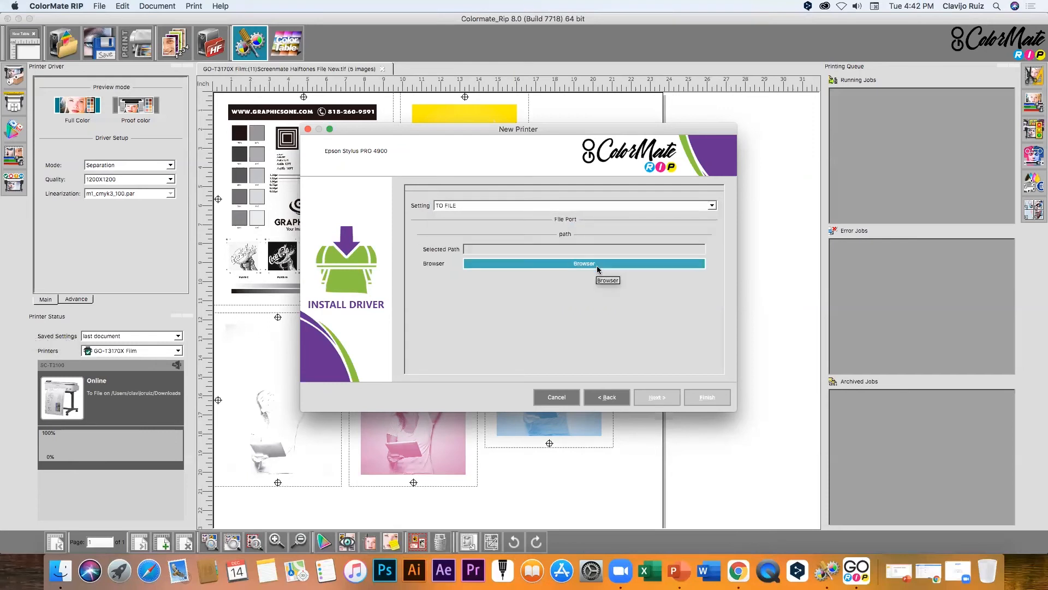
click(607, 265)
click(708, 424)
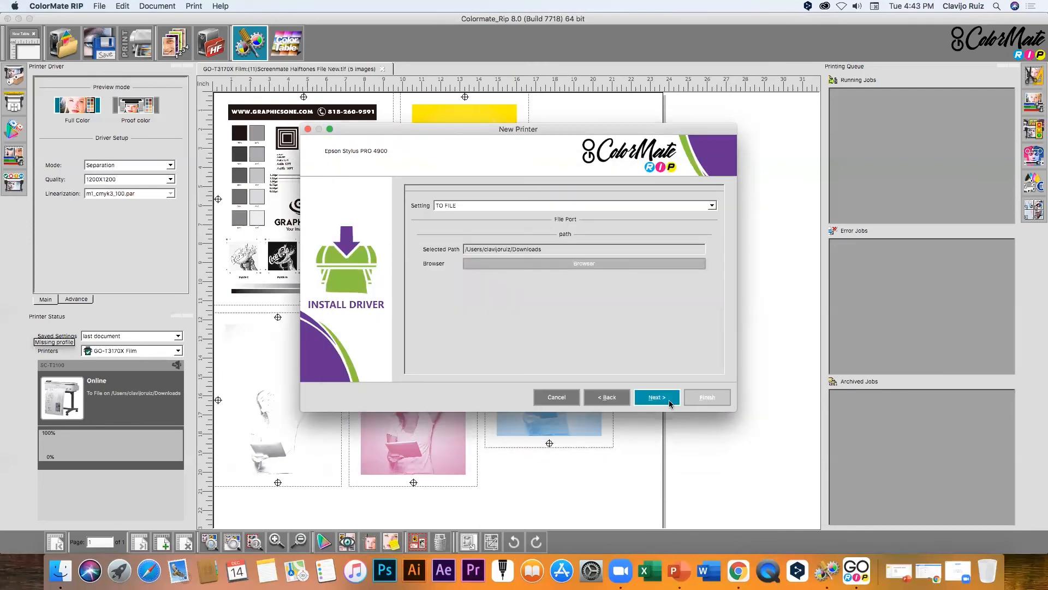
click(670, 402)
click(697, 403)
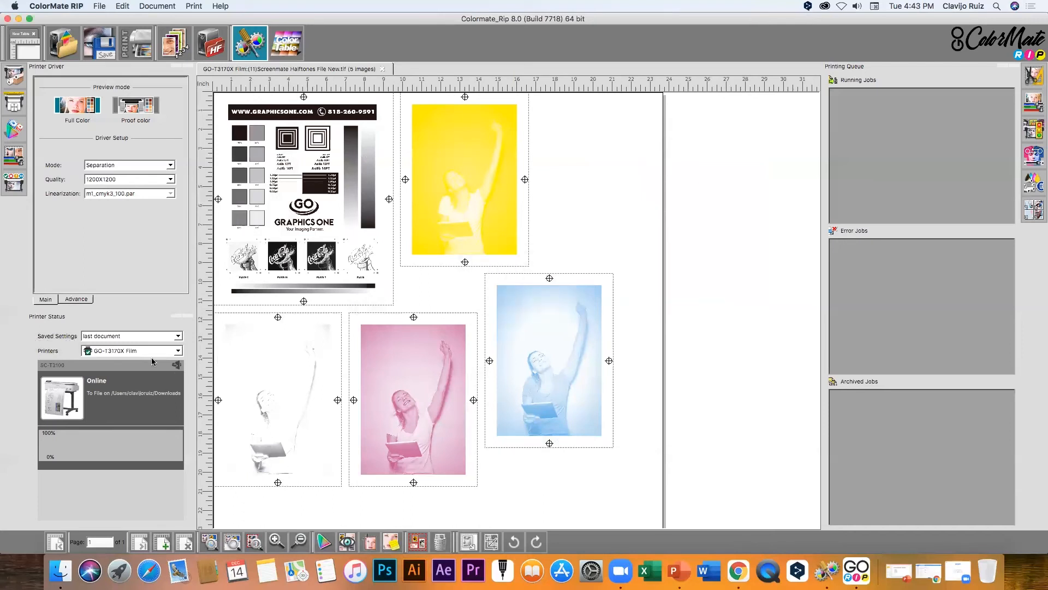
Step: Install the Epson premium Glossy (250) paper driver from the web for the Stylus PRO 4900, and close the driver dialog
click(178, 351)
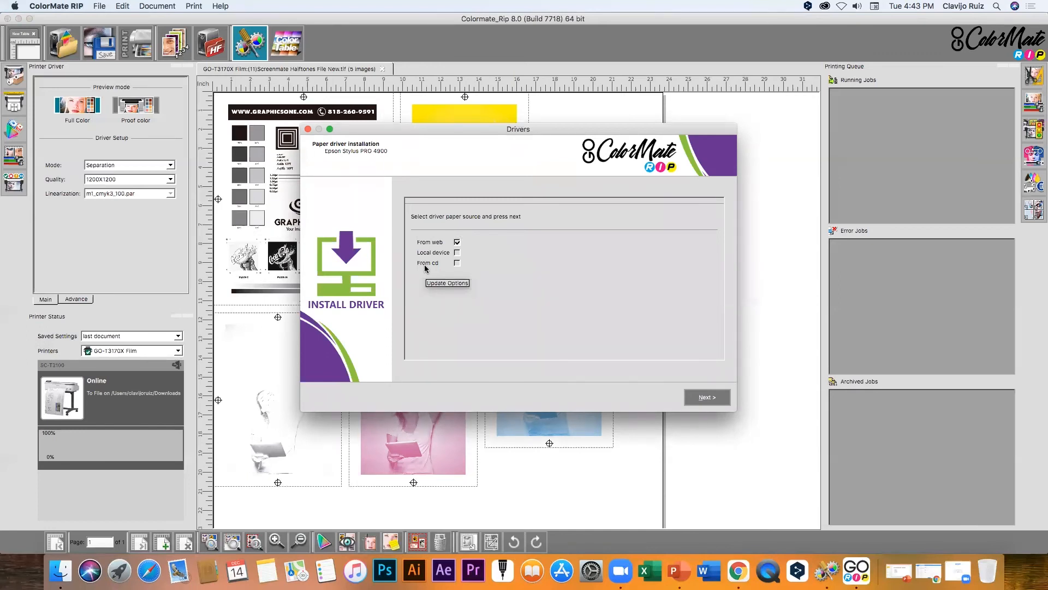
click(705, 399)
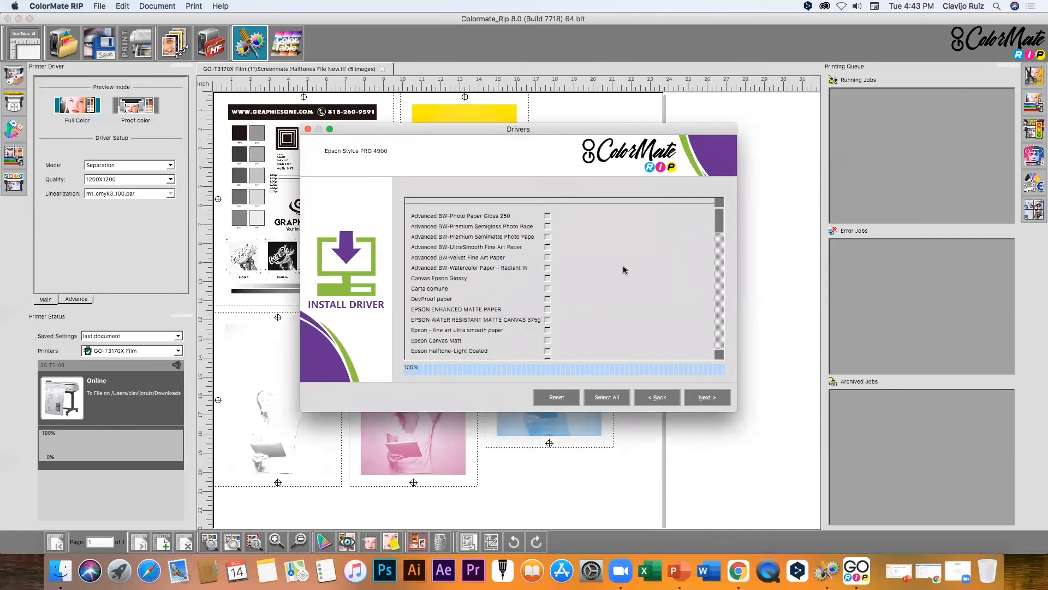
drag(719, 216, 728, 238)
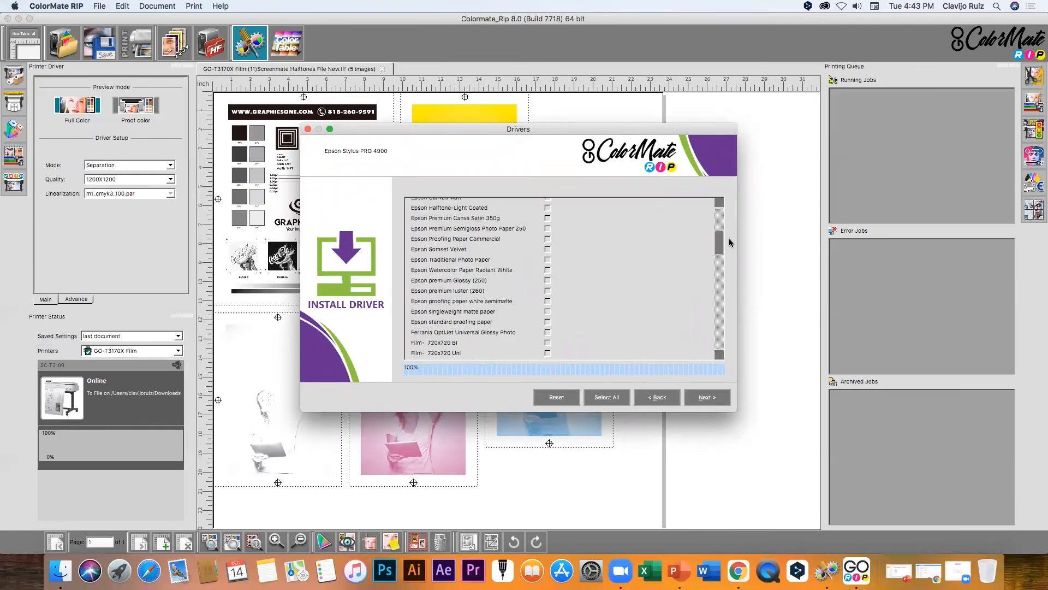
click(547, 280)
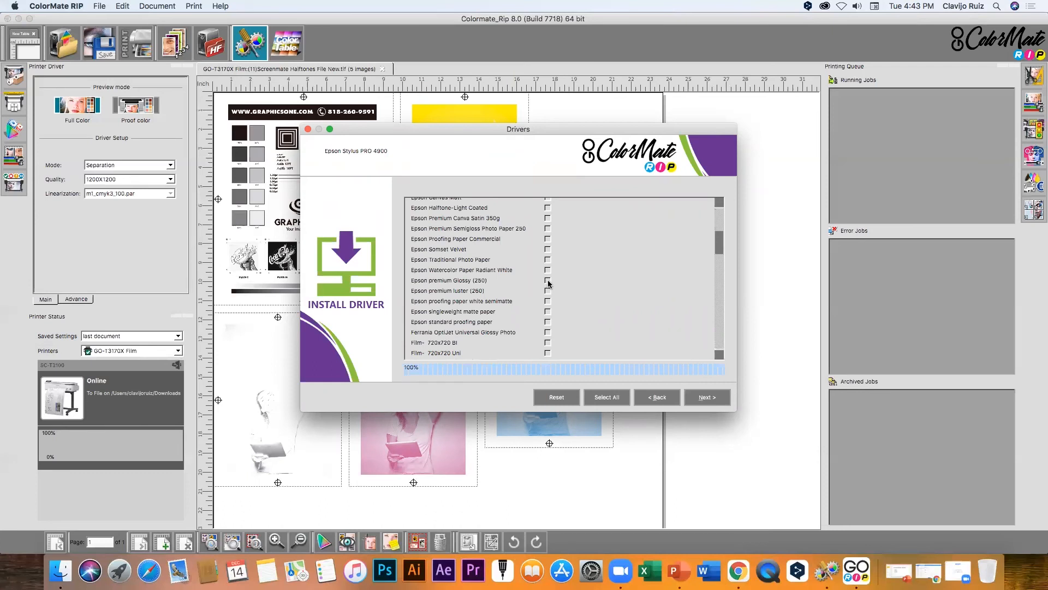
click(707, 397)
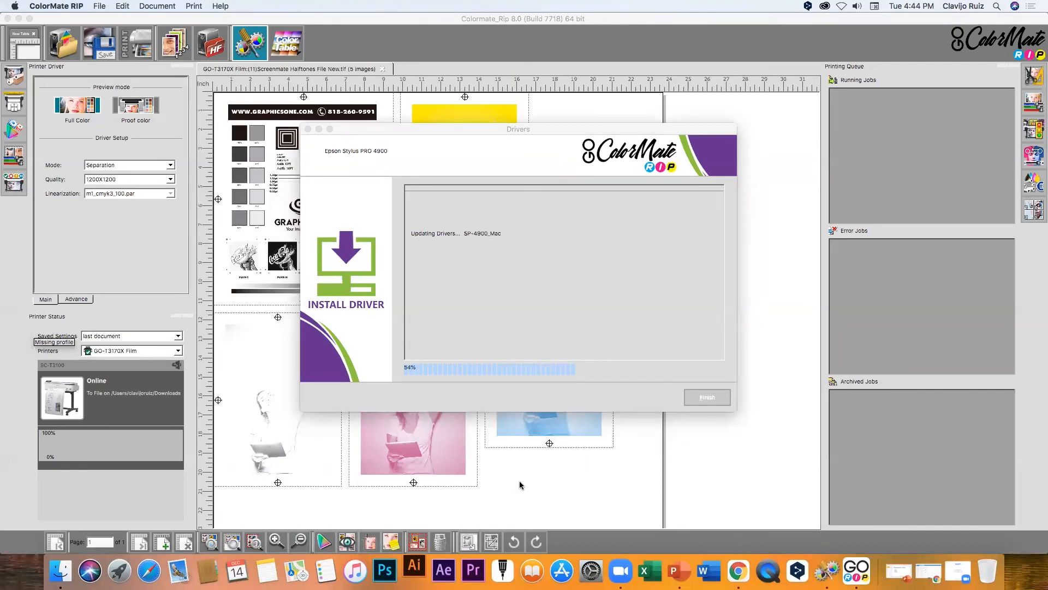
click(308, 130)
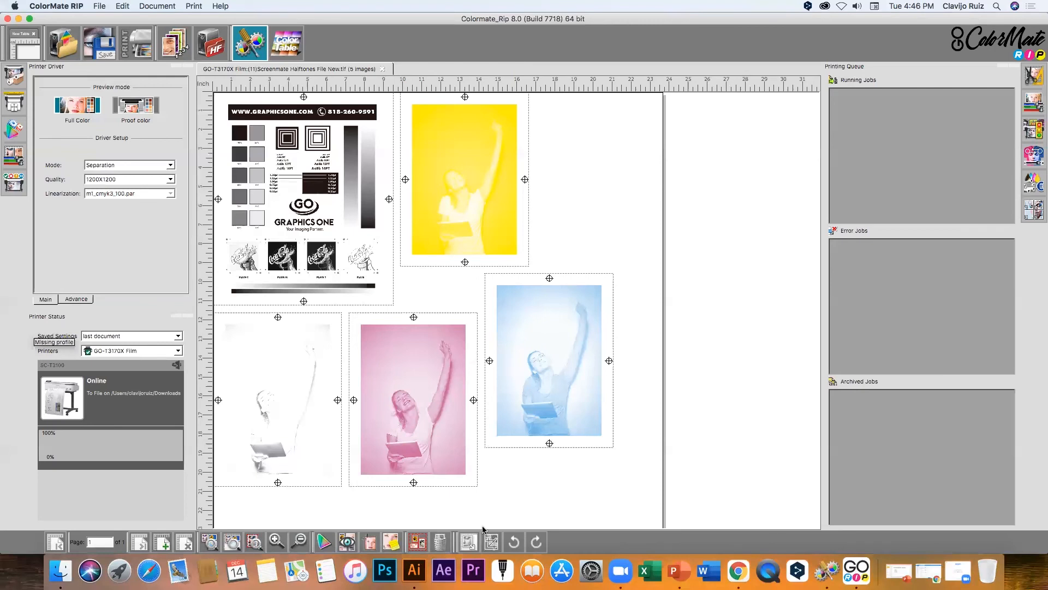
Step: Switch to Illustrator and create a blank document from the recent Carta 612 x 792 pt preset
click(415, 568)
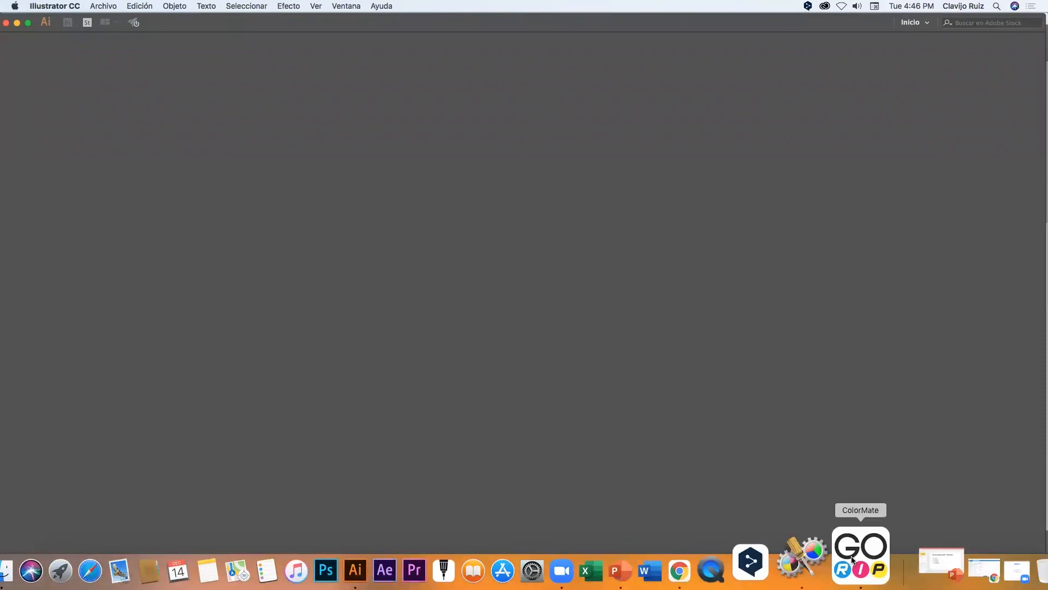
click(852, 559)
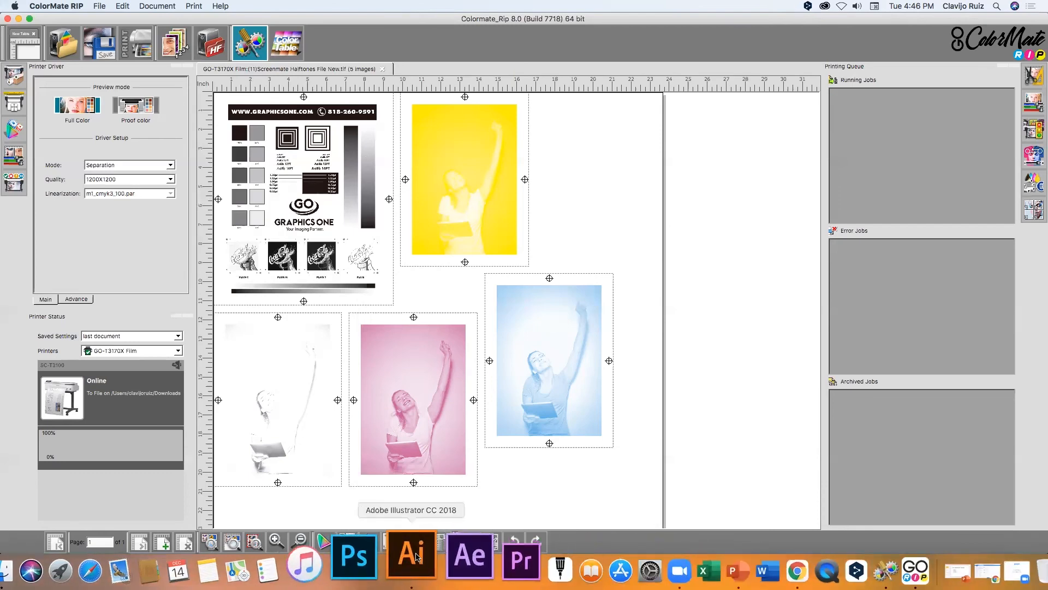
click(422, 553)
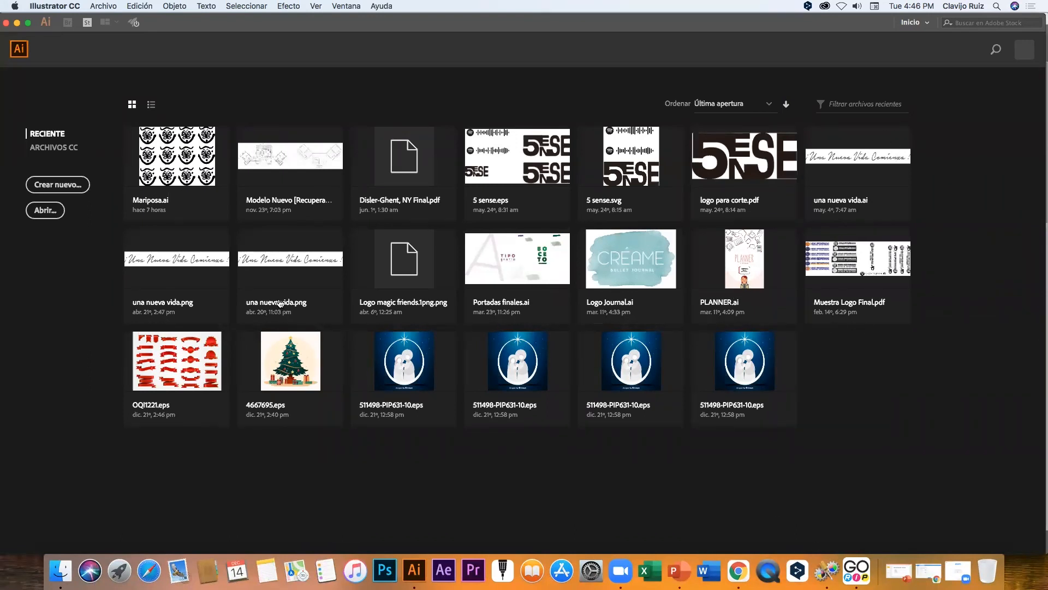
click(58, 185)
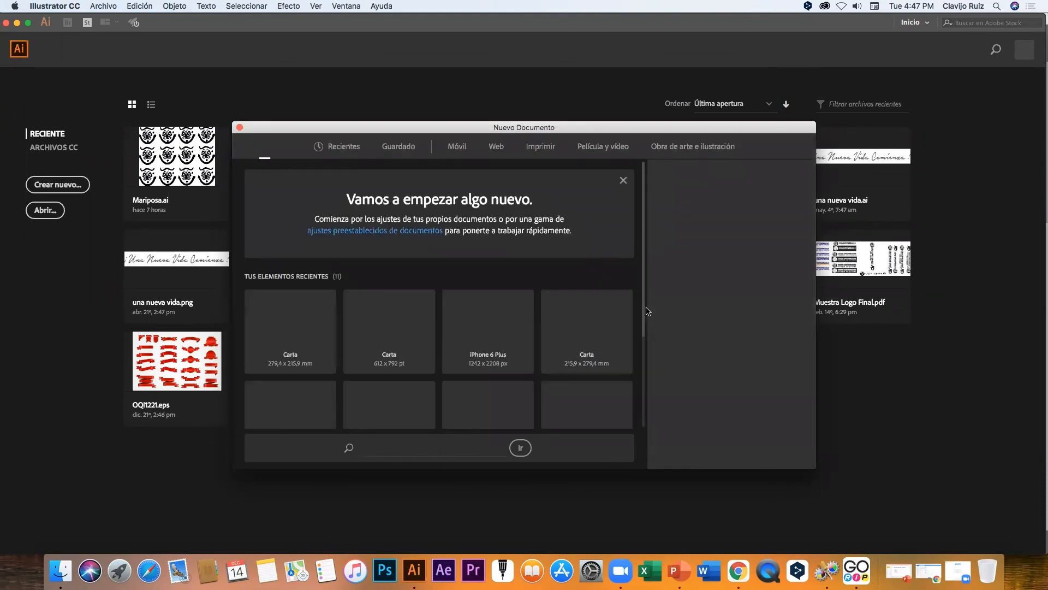
click(403, 337)
key(Escape)
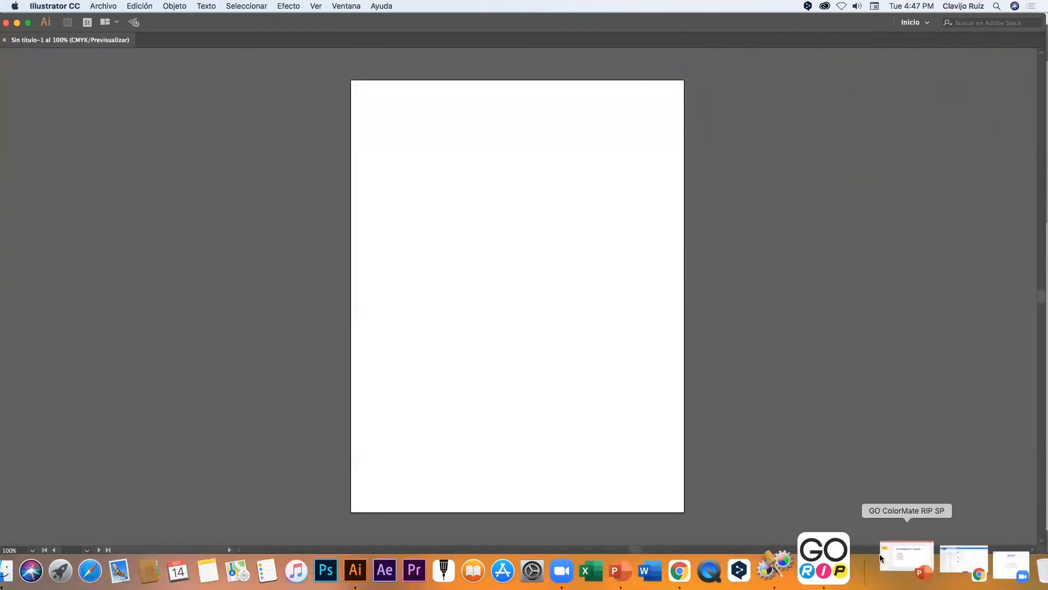
Step: Switch back to ColorMate RIP and look over the available help and remote assistance options
click(868, 558)
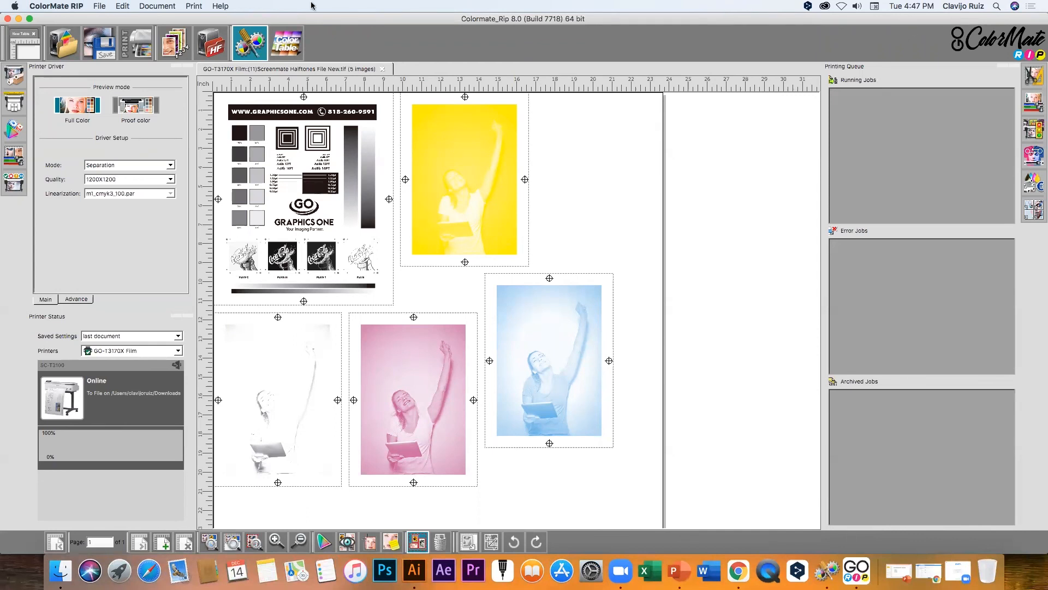
click(221, 6)
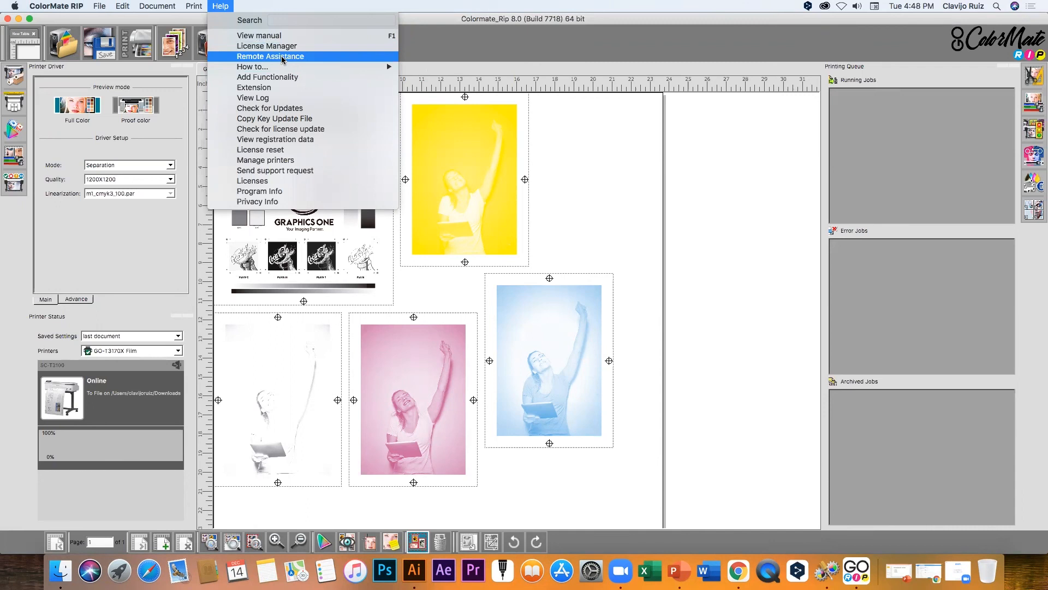
click(620, 472)
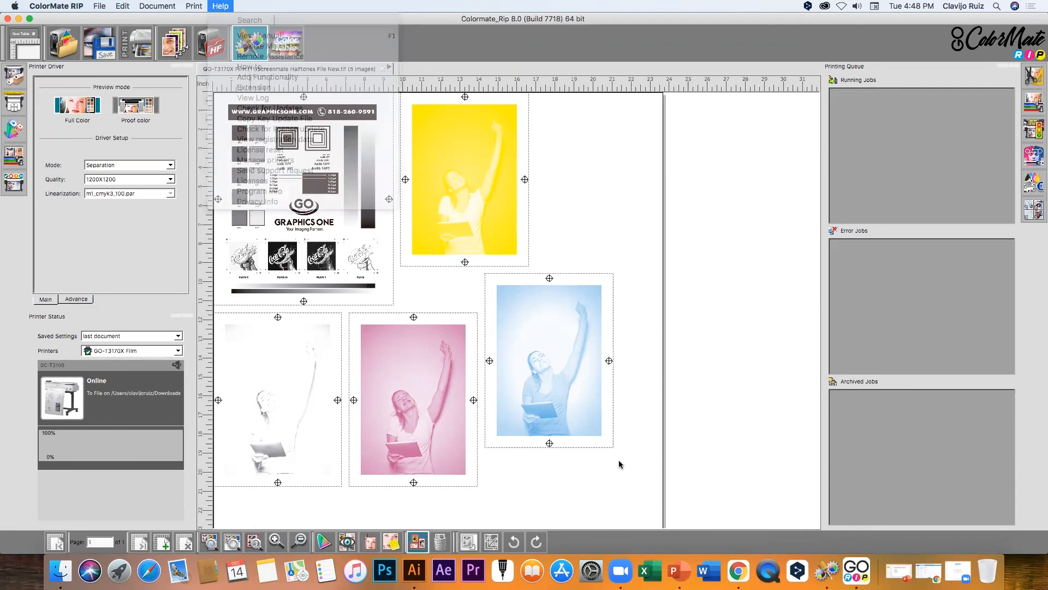